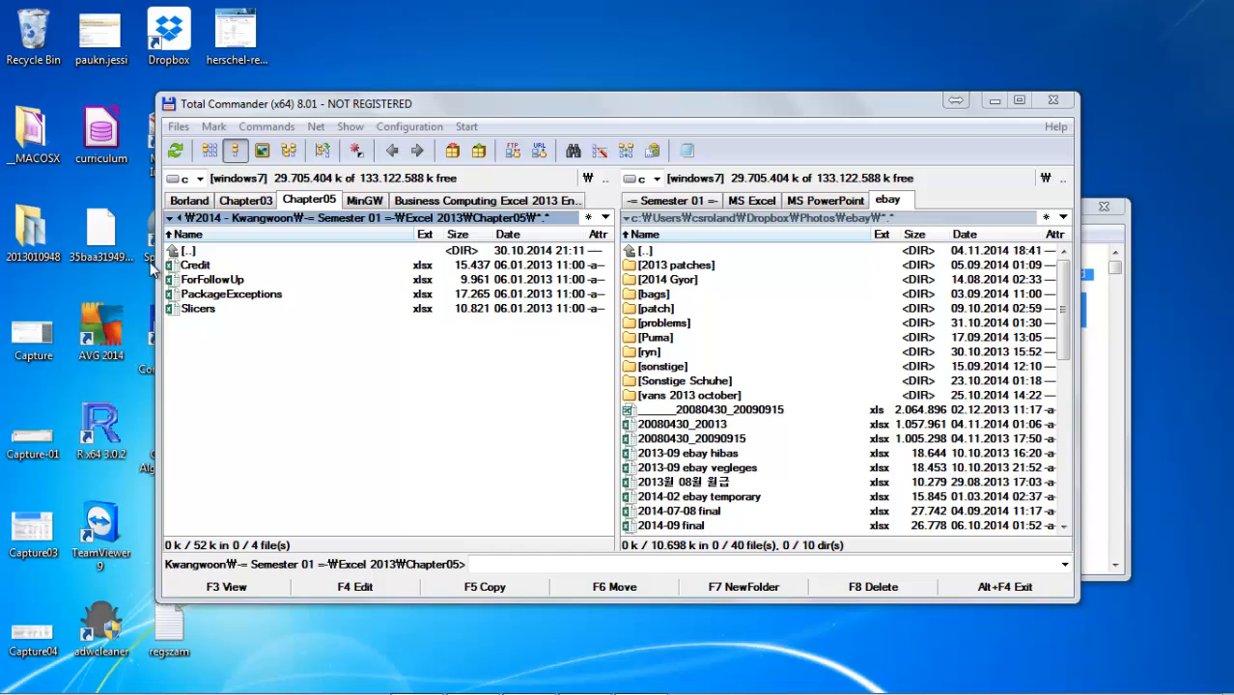
Open the PackageExceptions workbook and turn on filtering for range B3:F27 on the ByRoute sheet.
{"action": "double_click", "coordinate": [233, 296]}
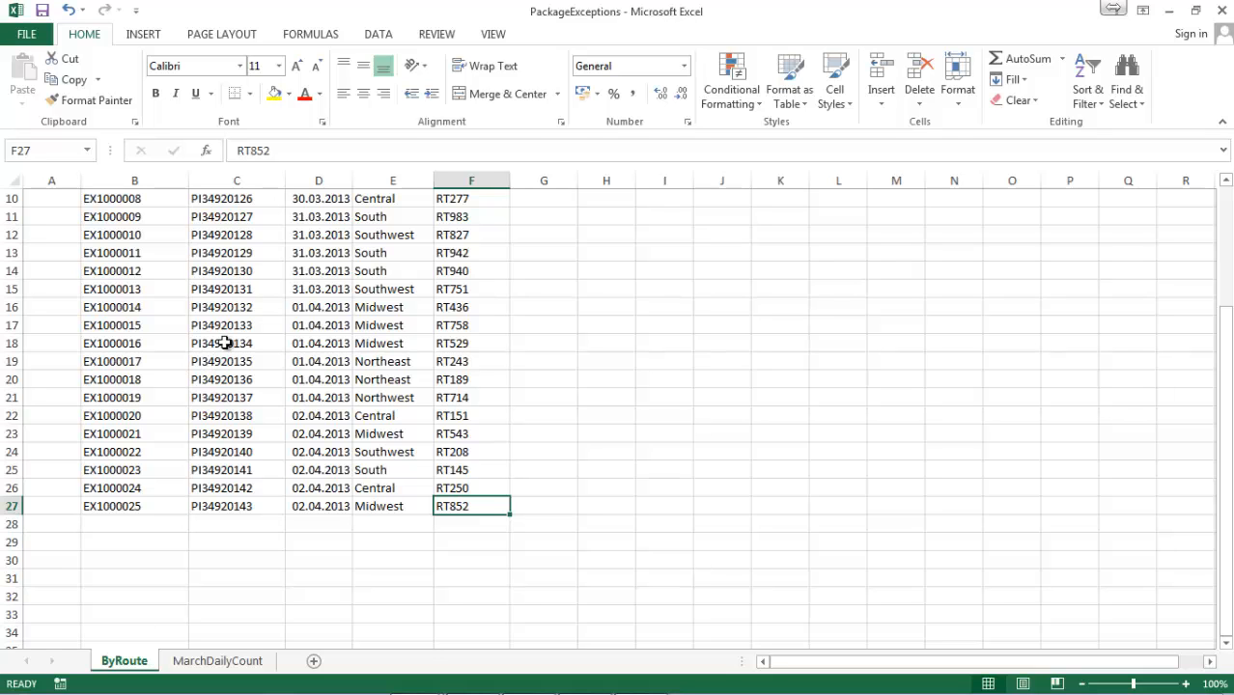
{"action": "scroll", "coordinate": [226, 343], "scroll_direction": "up", "scroll_amount": 3}
{"action": "left_click_drag", "start_coordinate": [142, 234], "coordinate": [237, 343]}
{"action": "left_click_drag", "start_coordinate": [384, 485], "coordinate": [458, 610]}
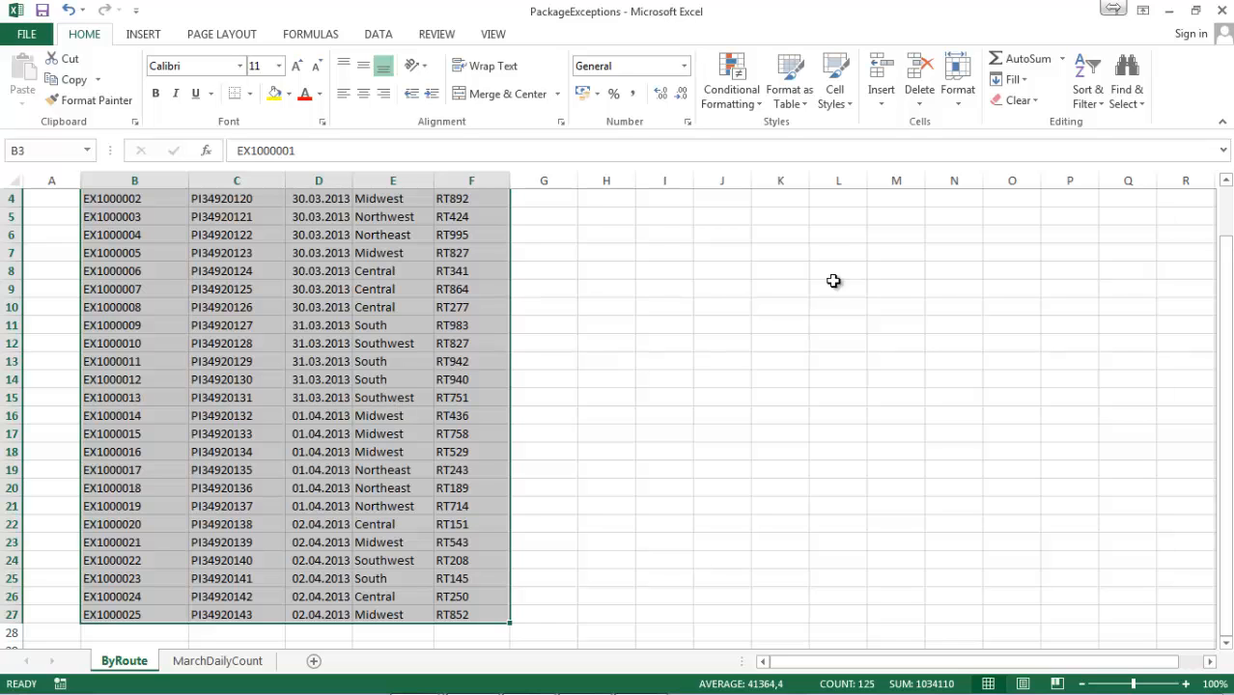
{"action": "left_click", "coordinate": [1087, 81]}
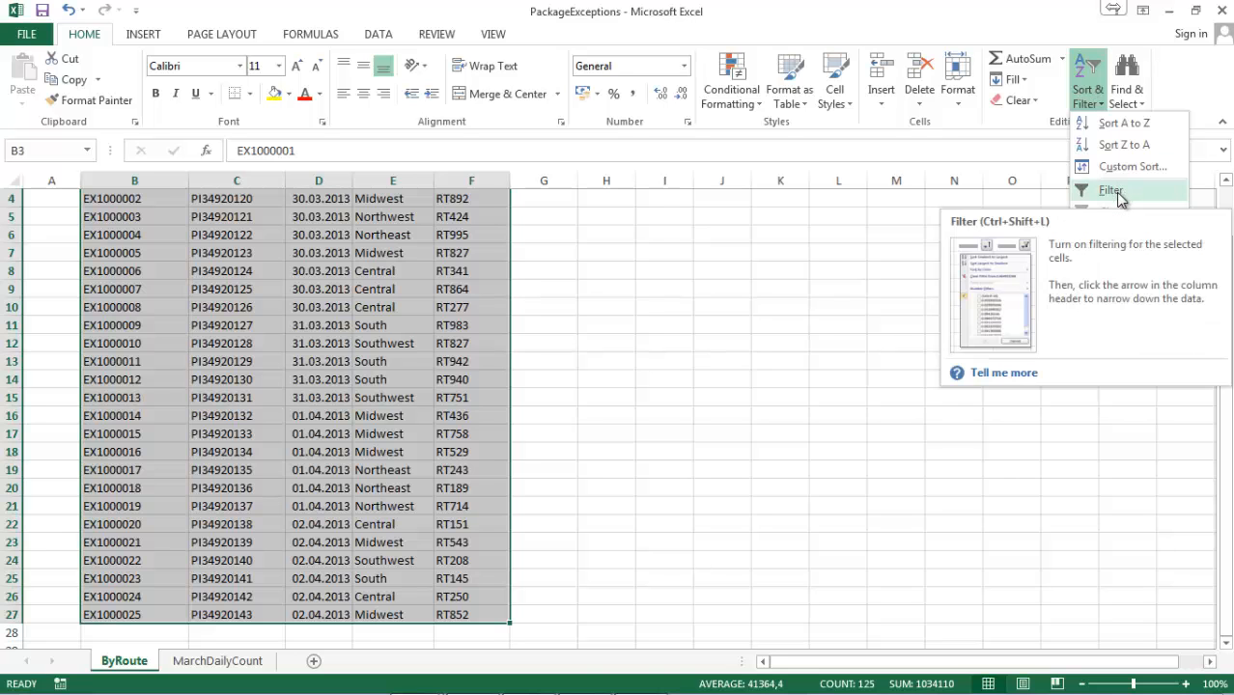
{"action": "left_click", "coordinate": [1112, 191]}
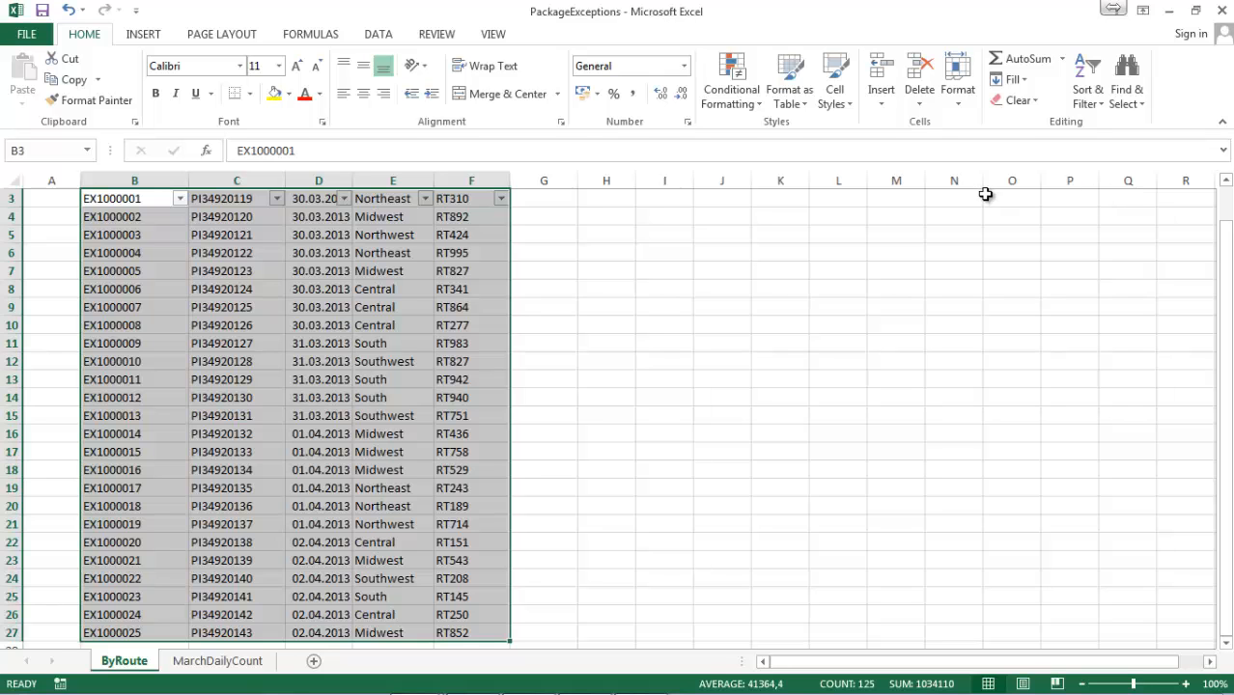
{"action": "scroll", "coordinate": [768, 312], "scroll_direction": "up", "scroll_amount": 1}
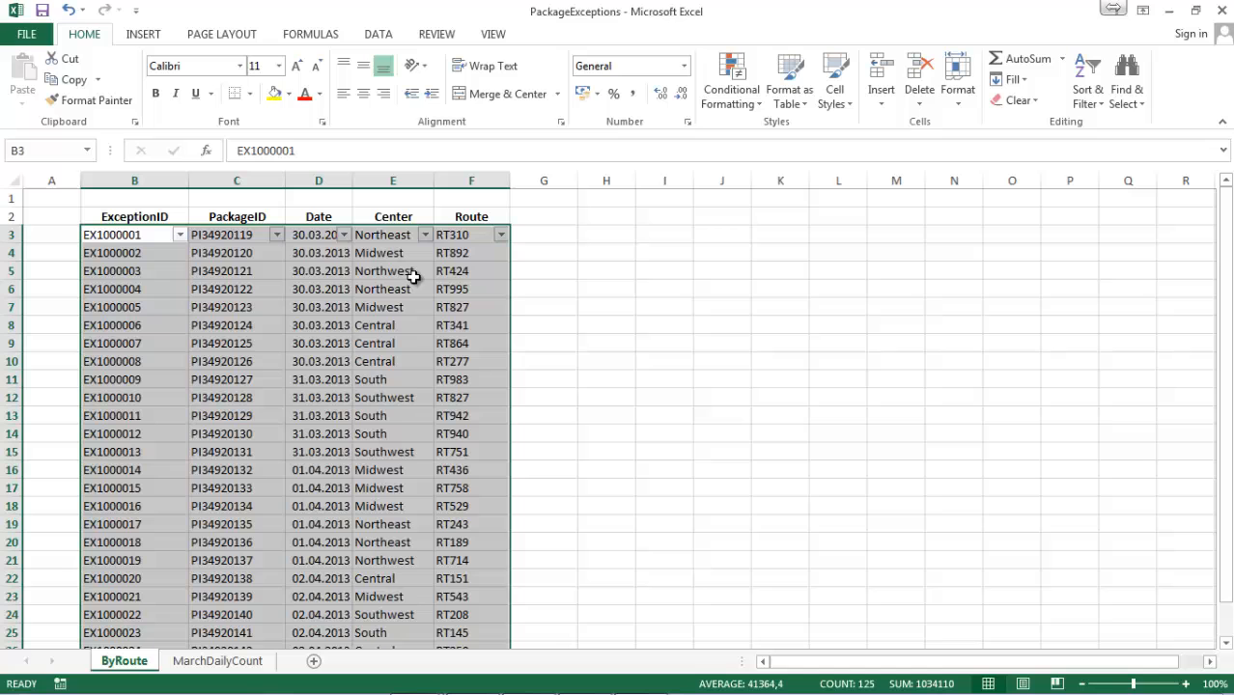
Filter the Date column to exclude März so that only the April 2013 rows are shown.
{"action": "left_click", "coordinate": [344, 235]}
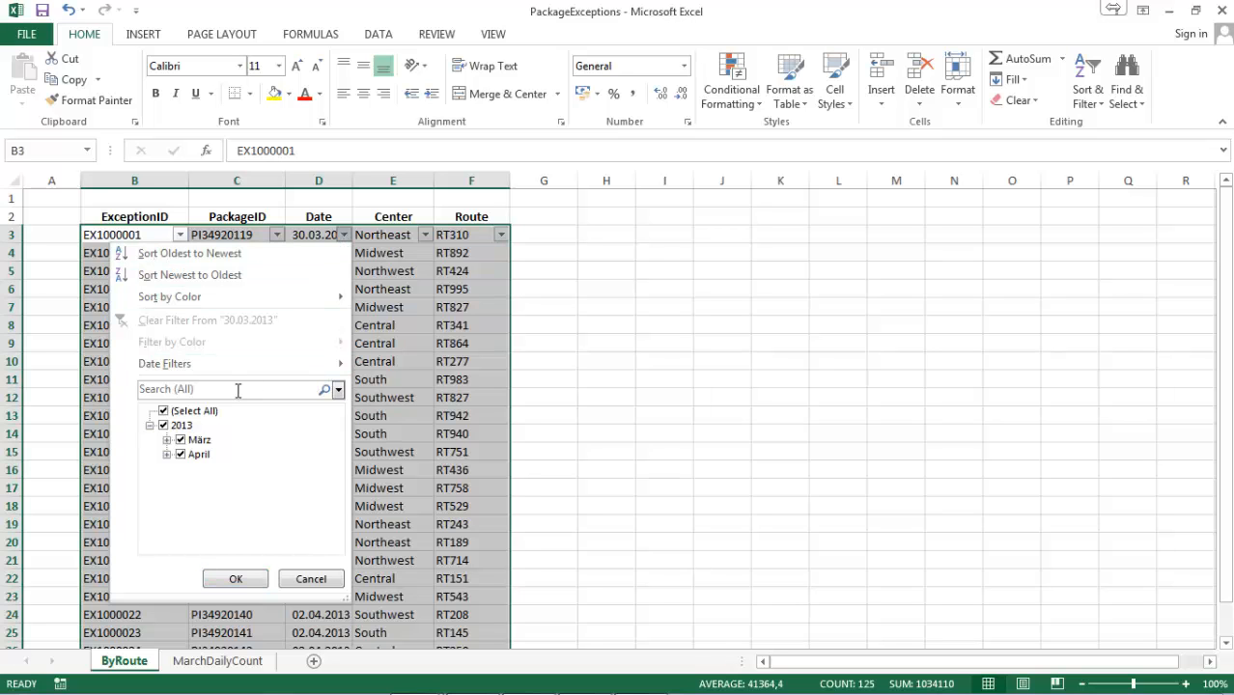
{"action": "left_click", "coordinate": [180, 441]}
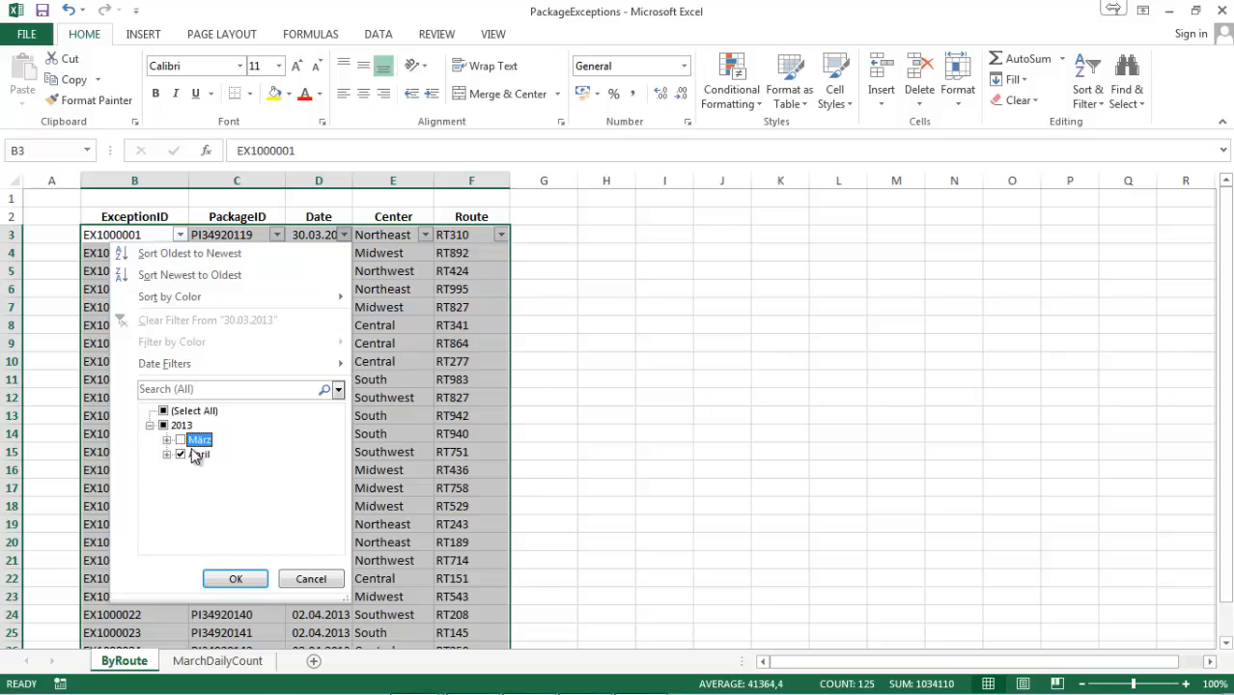
{"action": "left_click", "coordinate": [235, 578]}
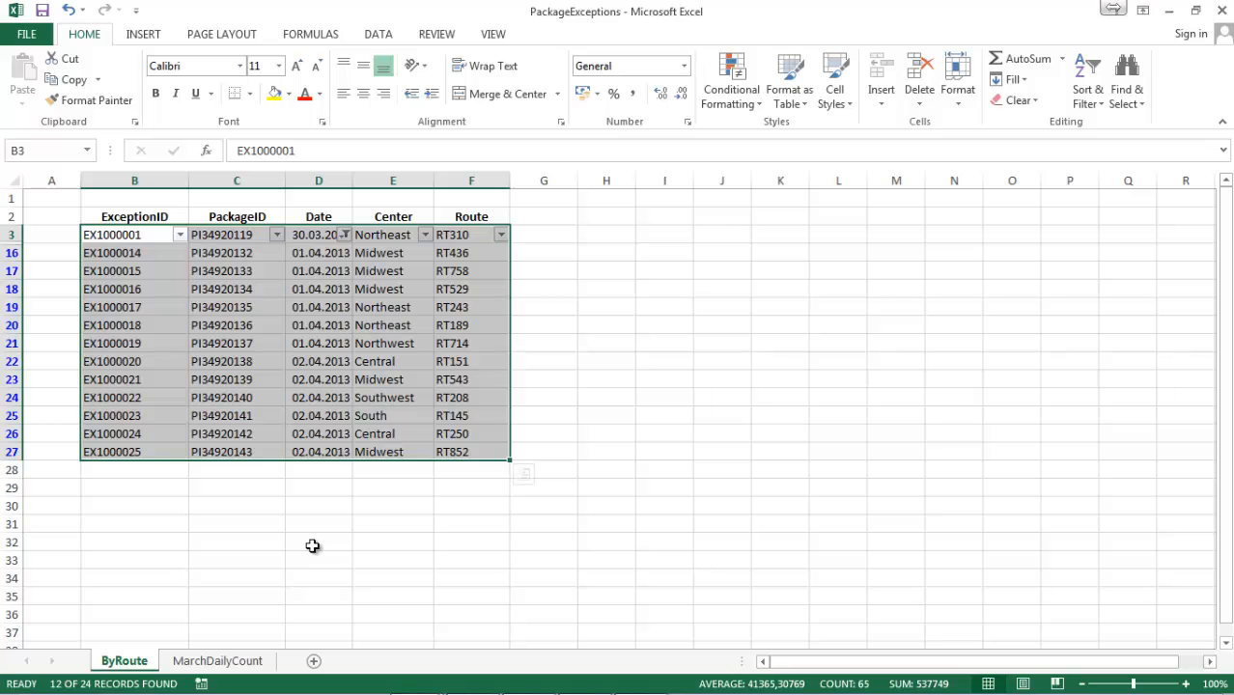
Reselect all dates in the Date filter, clear them again, and reapply the filter with only April selected.
{"action": "left_click", "coordinate": [345, 236]}
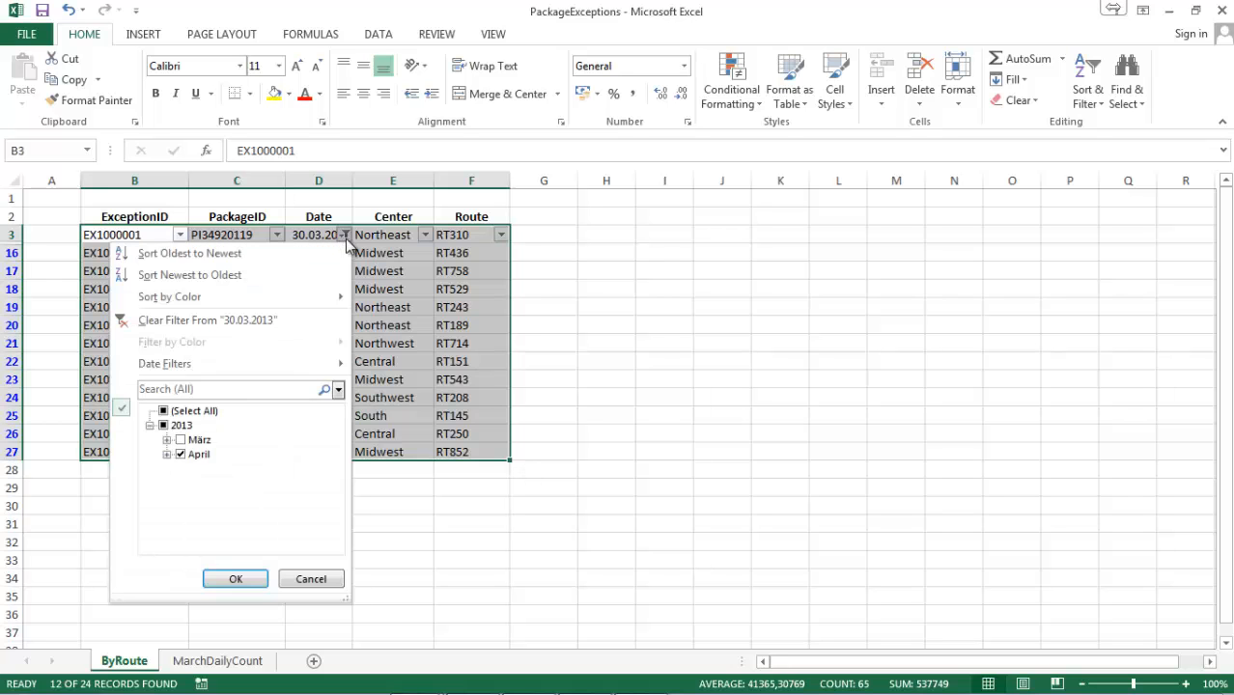
{"action": "left_click", "coordinate": [165, 411]}
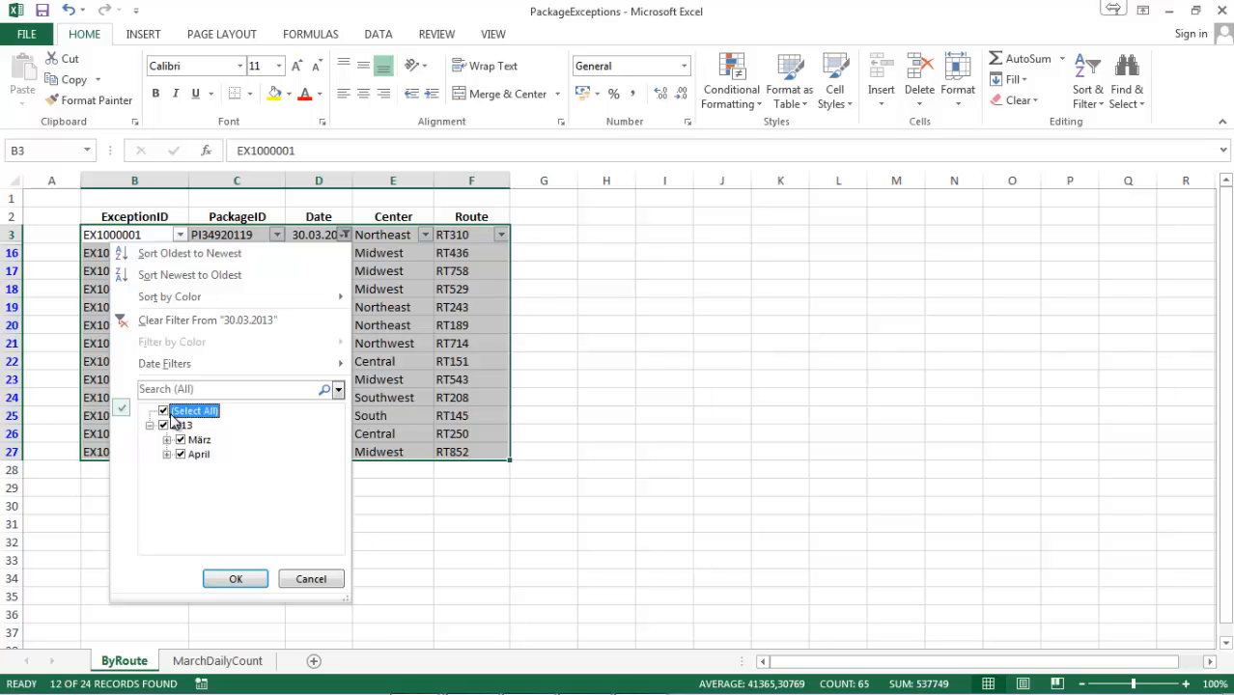
{"action": "left_click", "coordinate": [164, 411]}
{"action": "left_click", "coordinate": [163, 425]}
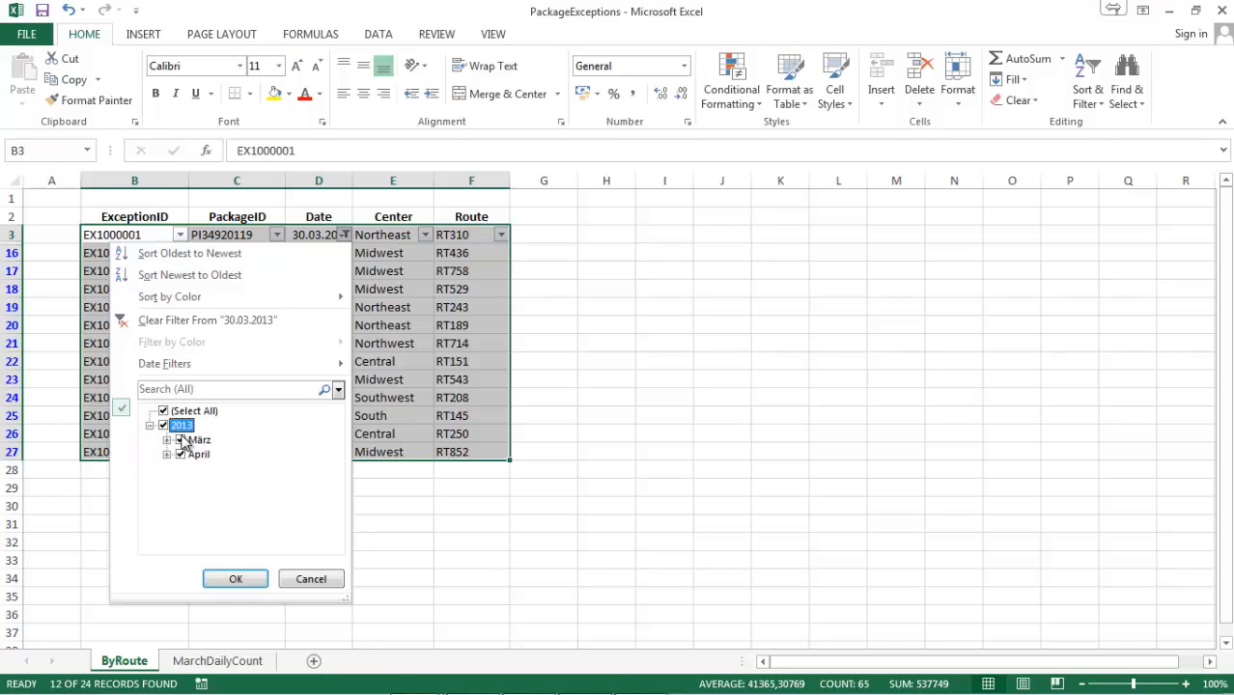
{"action": "left_click", "coordinate": [161, 411]}
{"action": "left_click", "coordinate": [191, 455]}
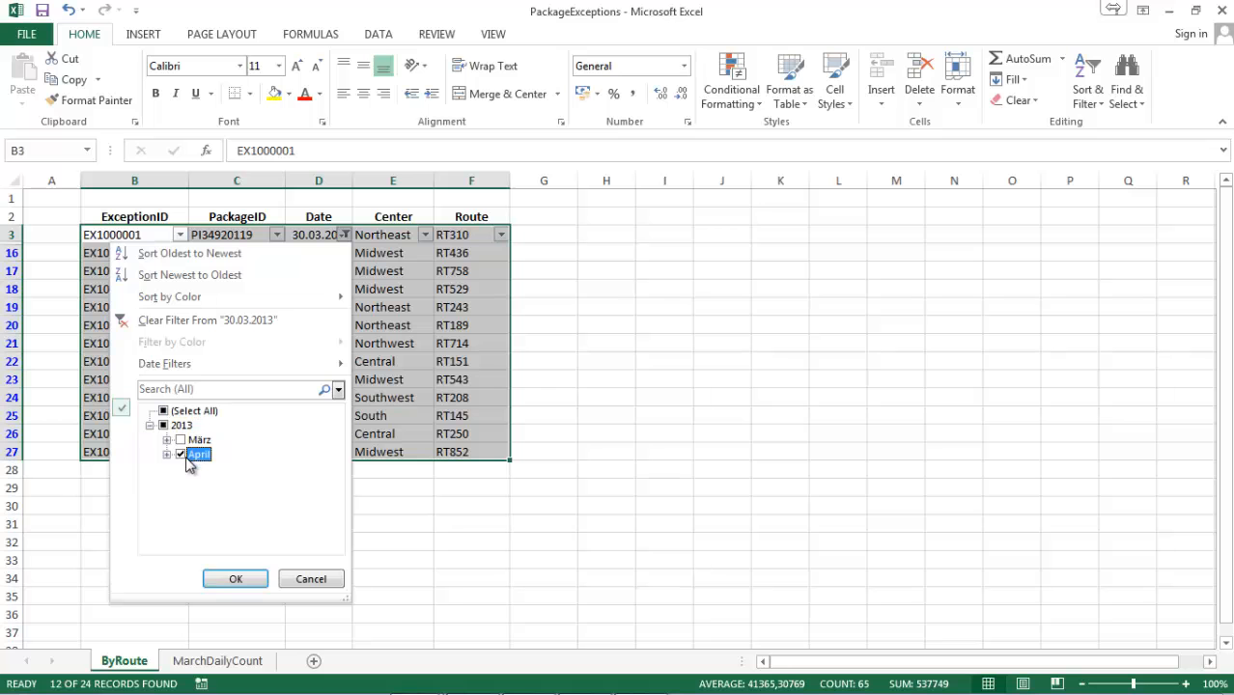
{"action": "left_click", "coordinate": [237, 579]}
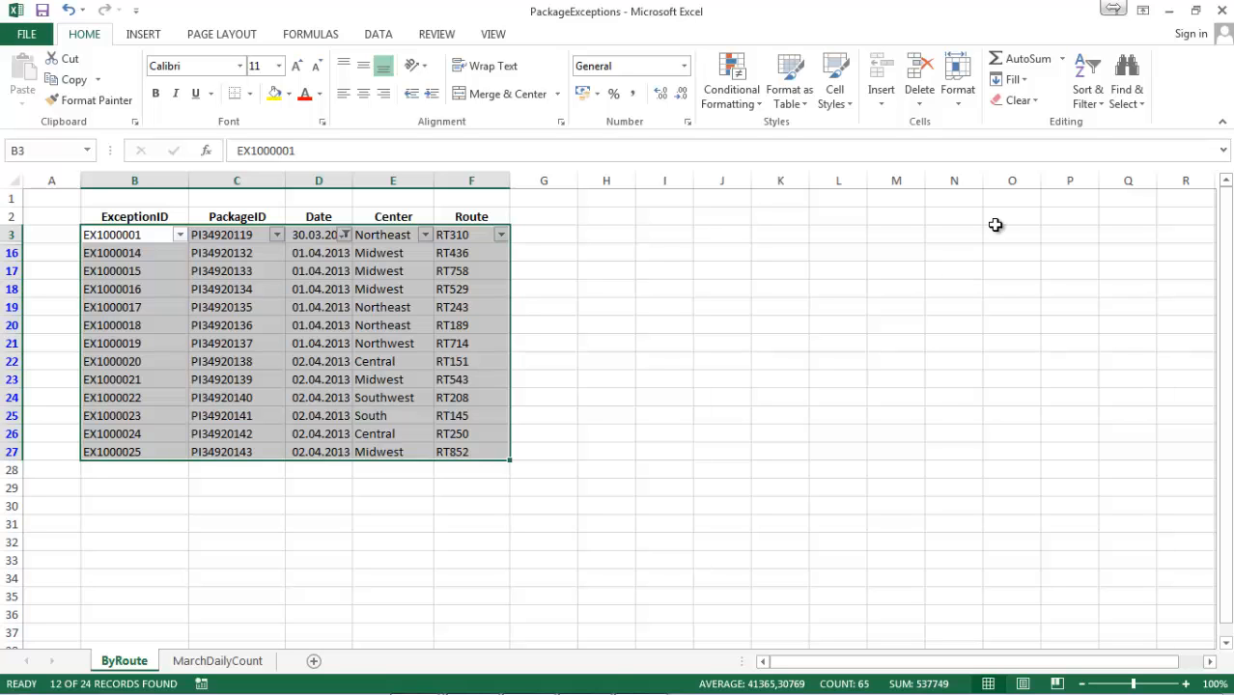
Filter the Center column to show only the Midwest rows.
{"action": "left_click", "coordinate": [426, 235]}
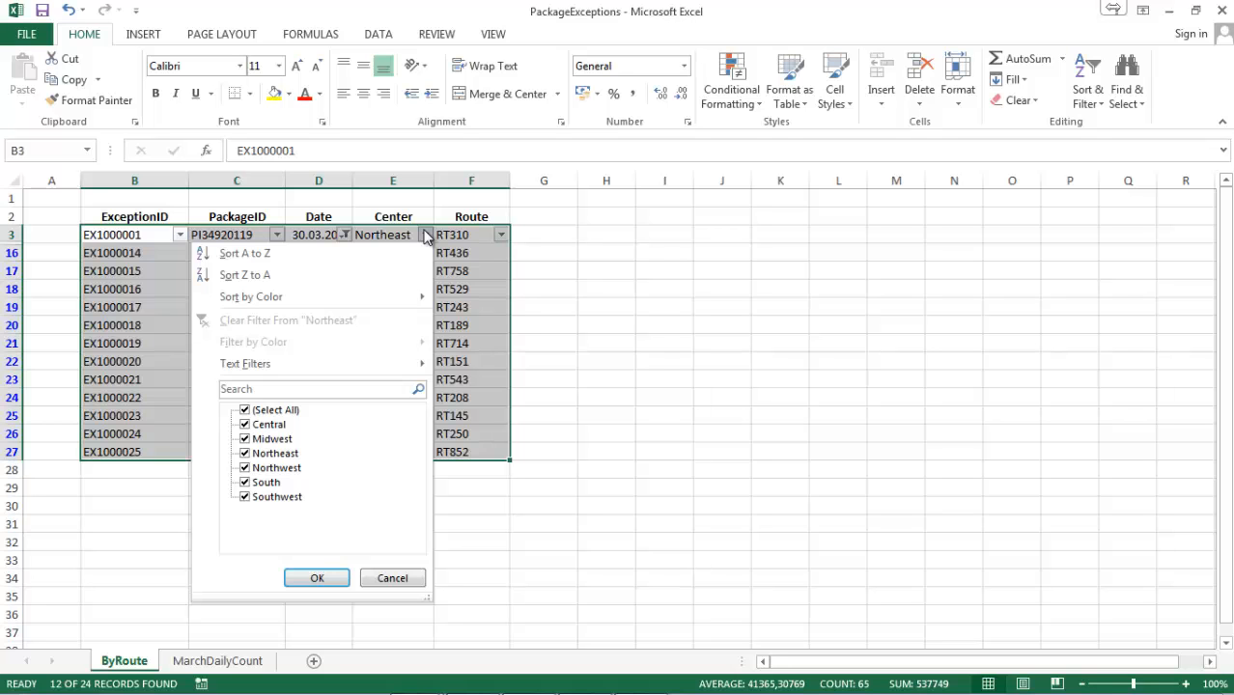
{"action": "left_click", "coordinate": [245, 411]}
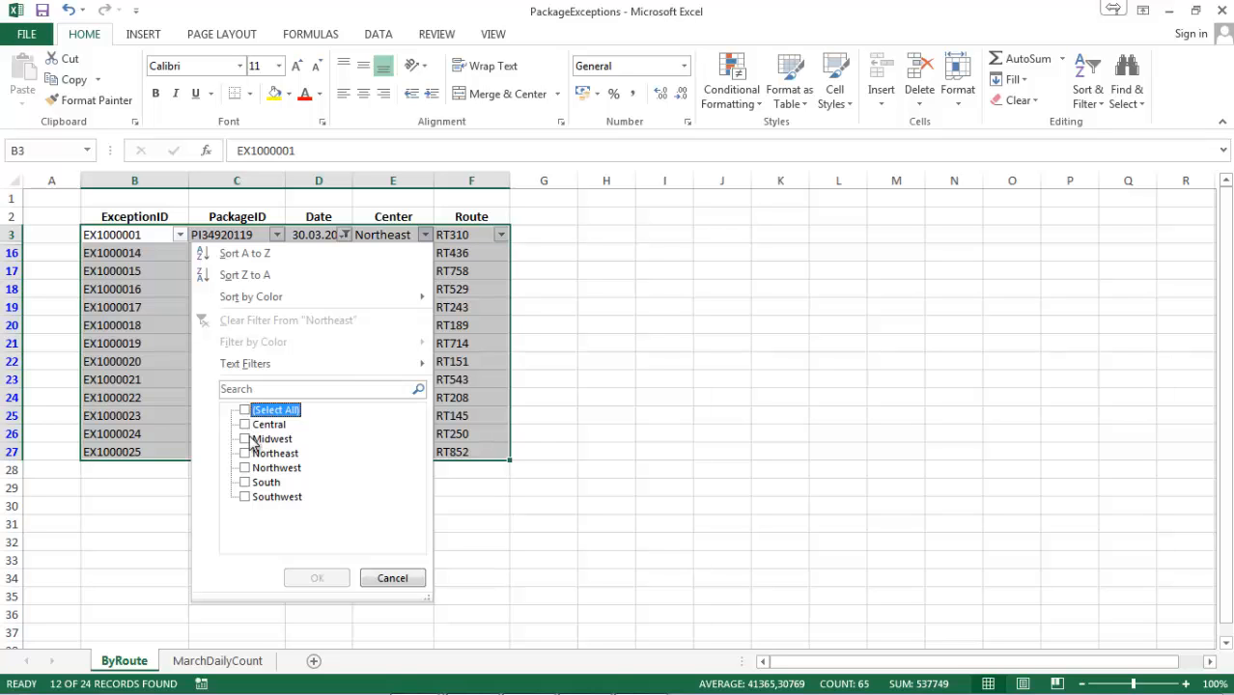
{"action": "left_click", "coordinate": [246, 439]}
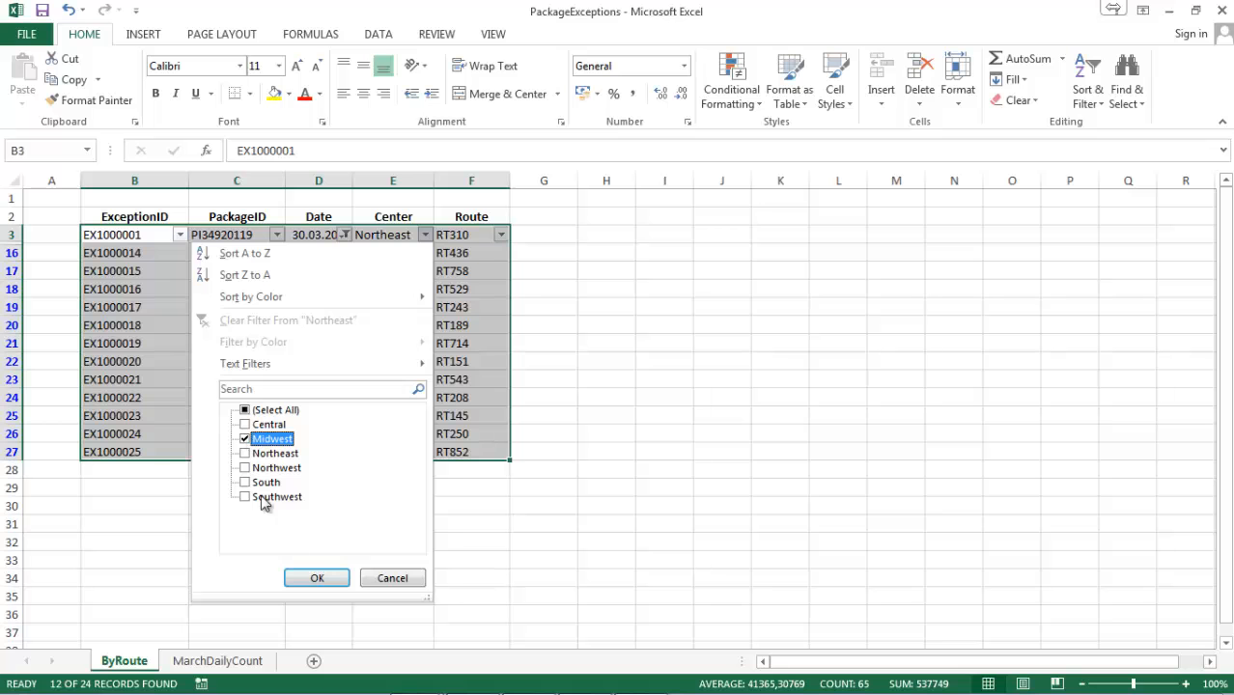
{"action": "left_click", "coordinate": [338, 585]}
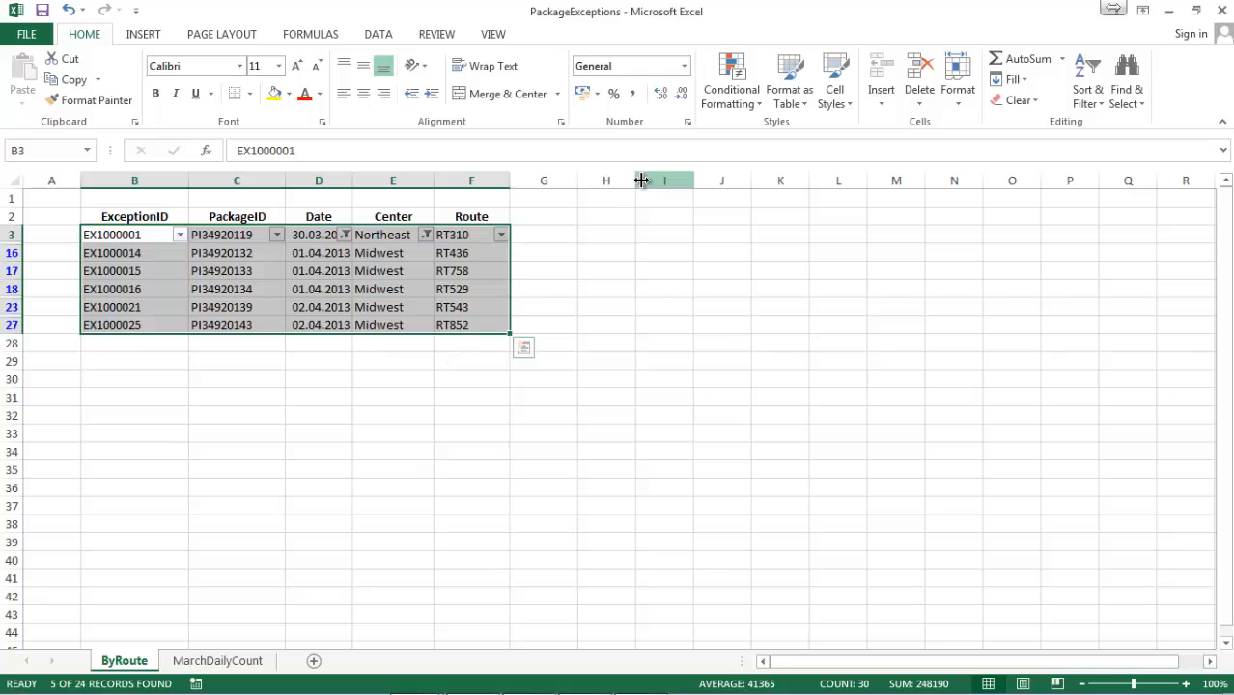
Clear all filters on the ByRoute sheet and filter the Route column with the search term RT9.
{"action": "left_click", "coordinate": [1078, 105]}
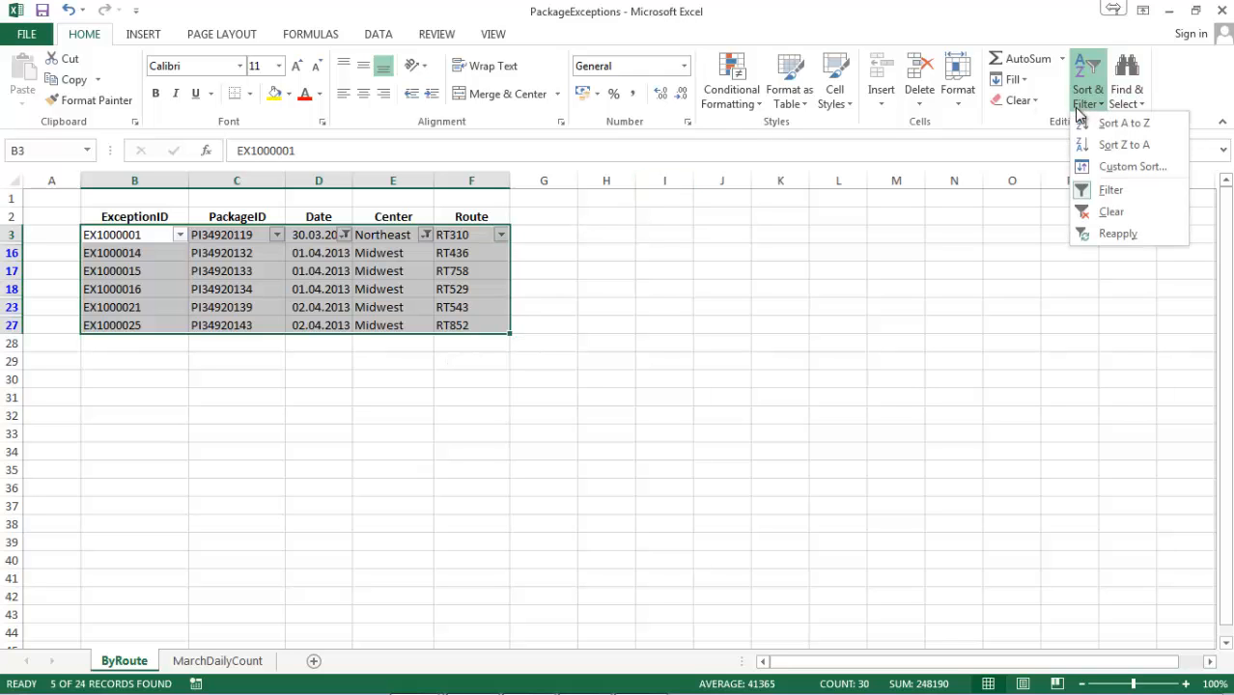
{"action": "left_click", "coordinate": [1084, 209]}
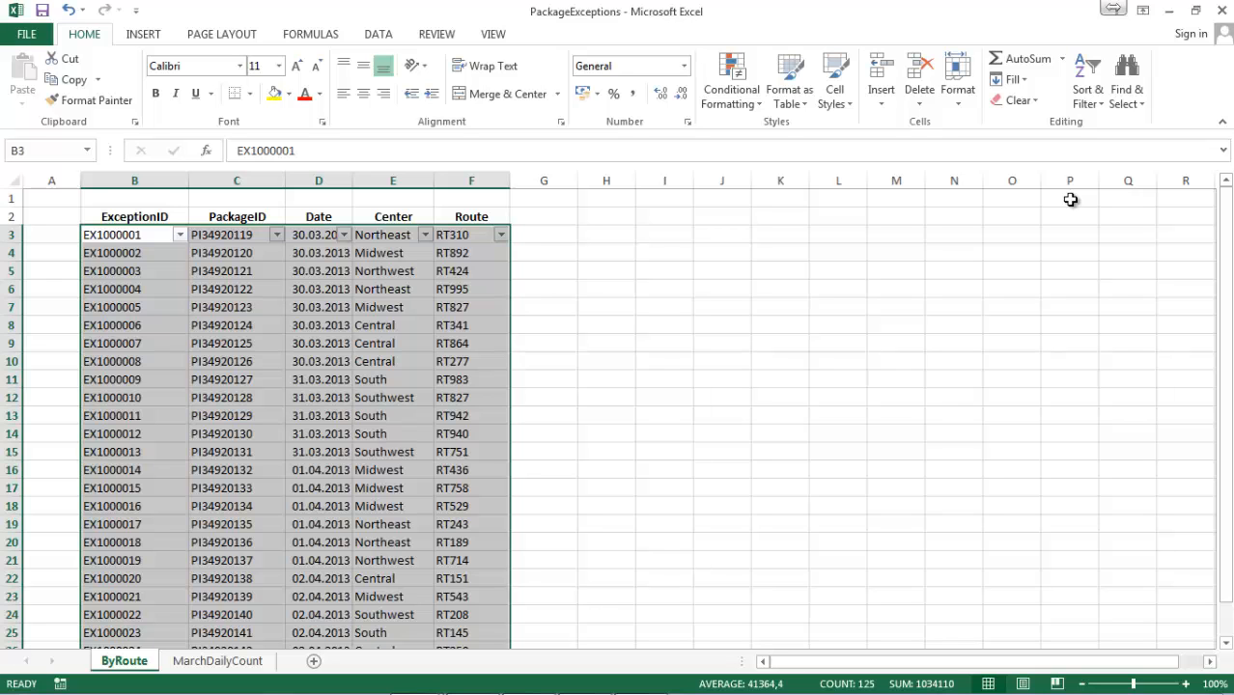
{"action": "left_click", "coordinate": [501, 235]}
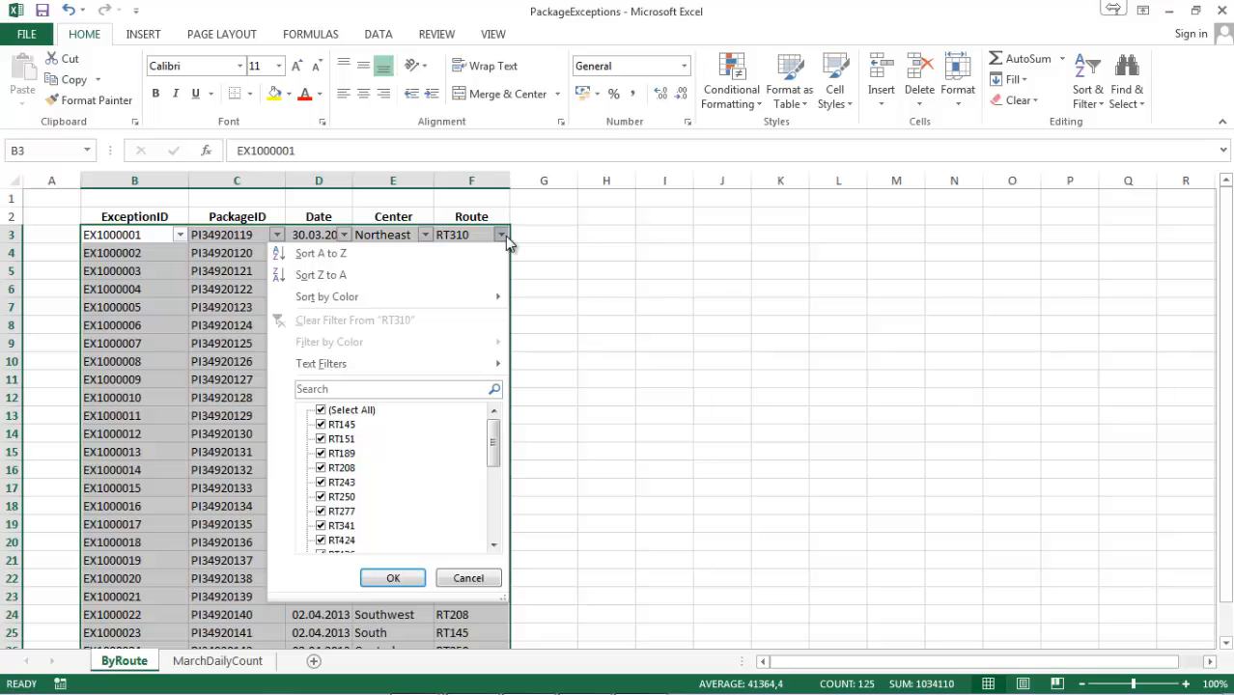
{"action": "left_click", "coordinate": [401, 388]}
{"action": "type", "text": "RT9"}
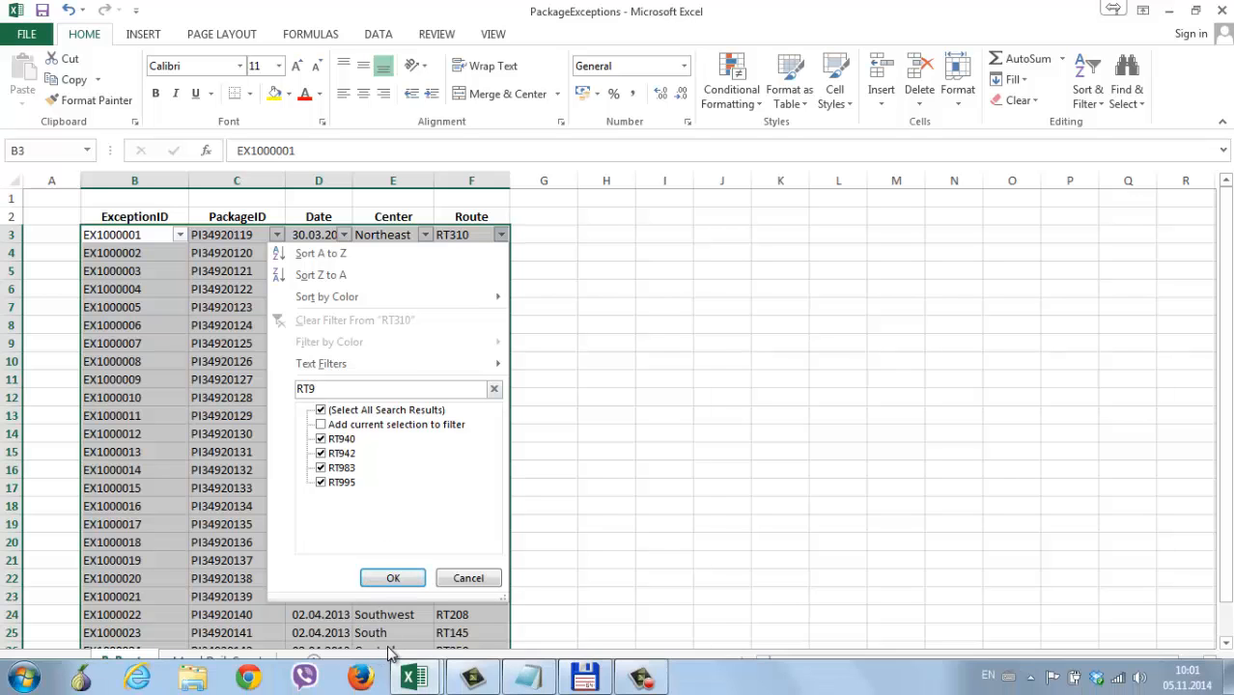
{"action": "left_click", "coordinate": [392, 578]}
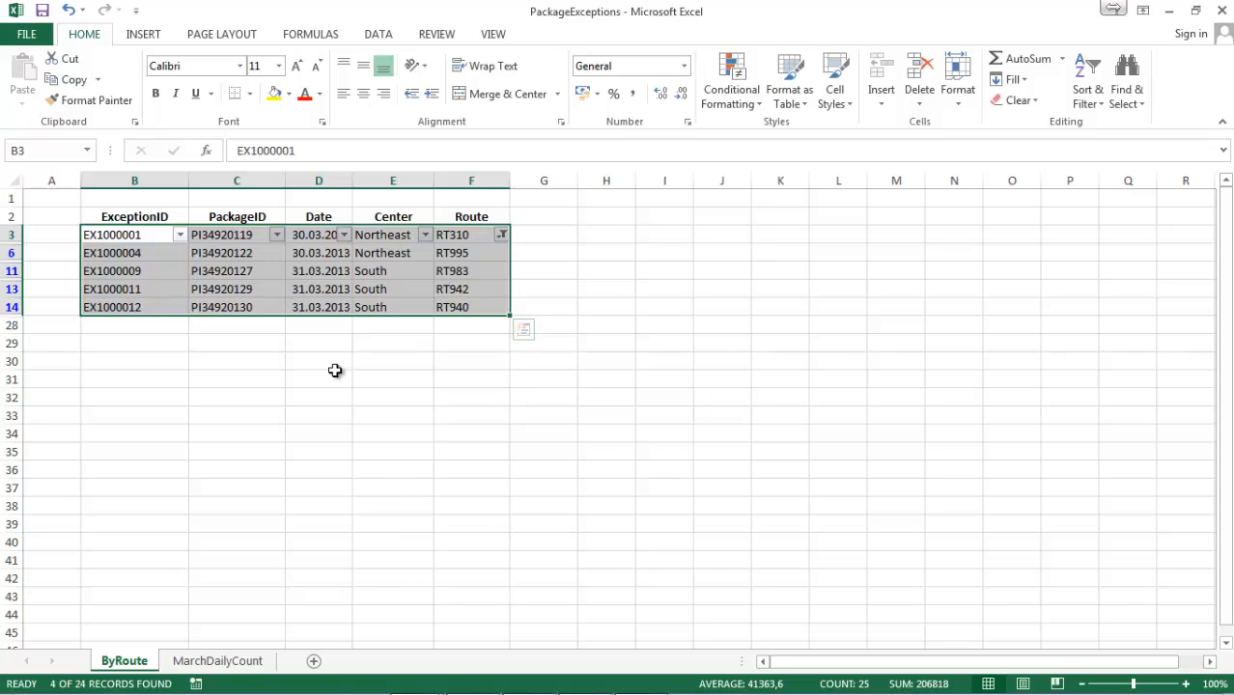
On the MarchDailyCount sheet, filter the Exceptions column to show the top 5 items.
{"action": "mouse_move", "coordinate": [256, 690]}
{"action": "left_click", "coordinate": [245, 660]}
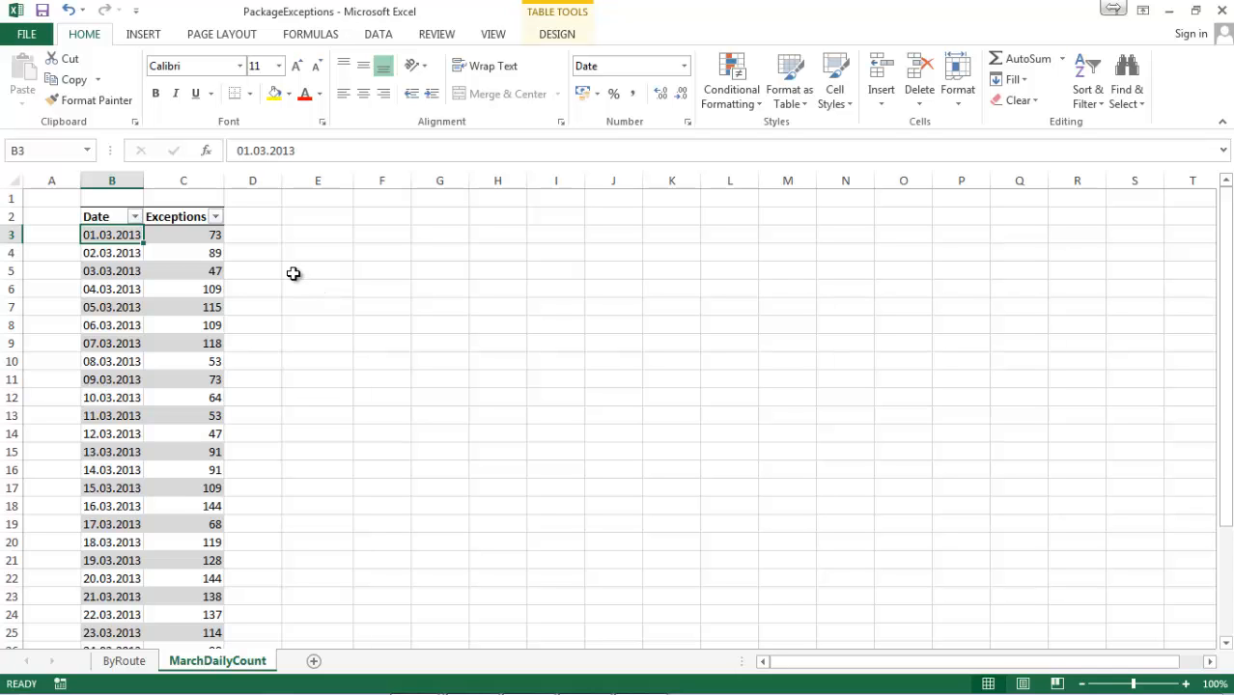
{"action": "left_click", "coordinate": [179, 269]}
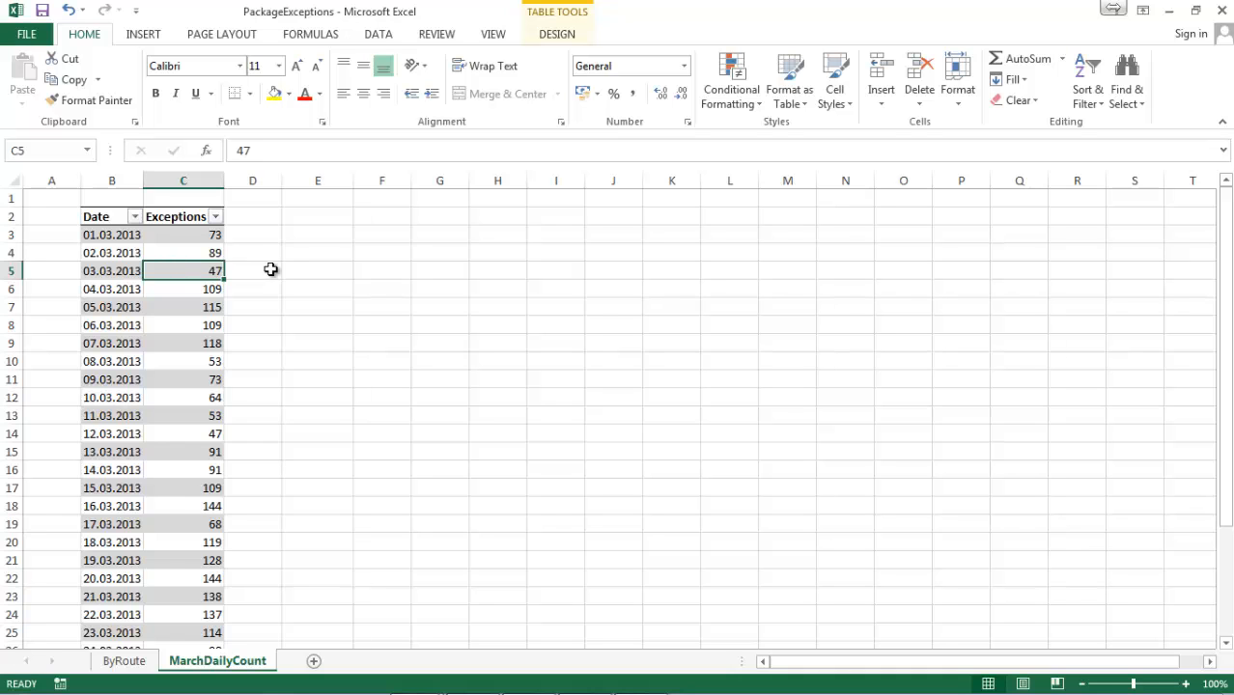
{"action": "left_click", "coordinate": [214, 217]}
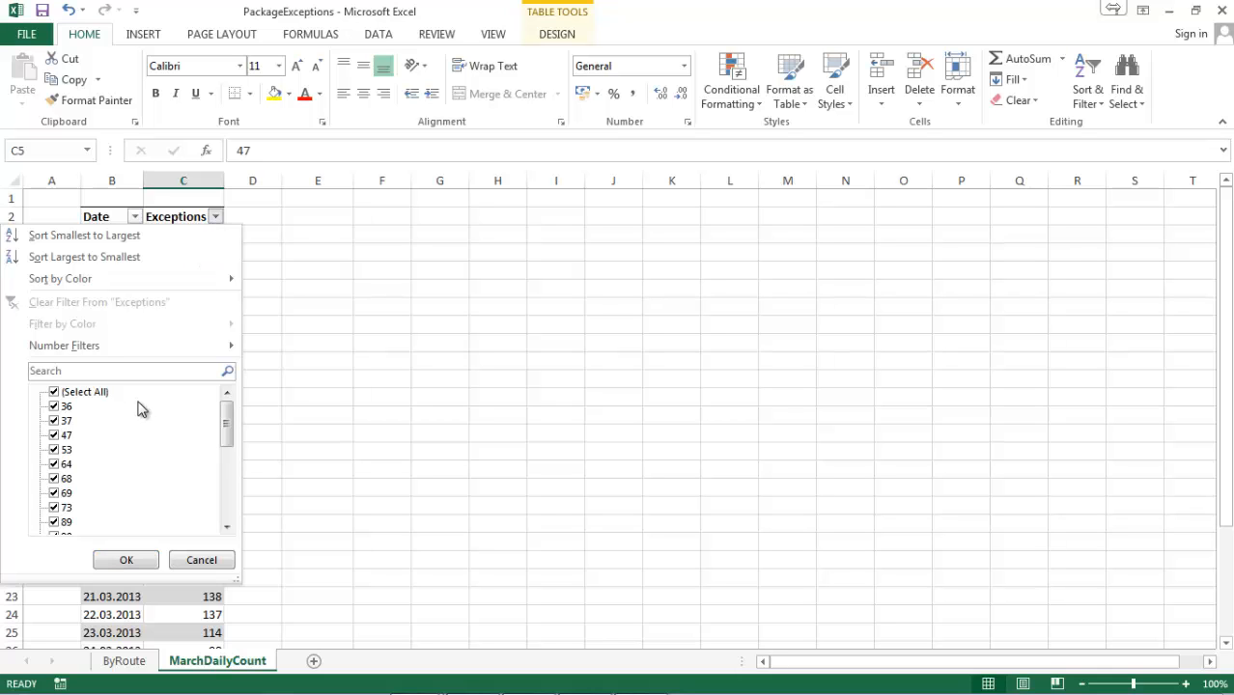
{"action": "mouse_move", "coordinate": [90, 349]}
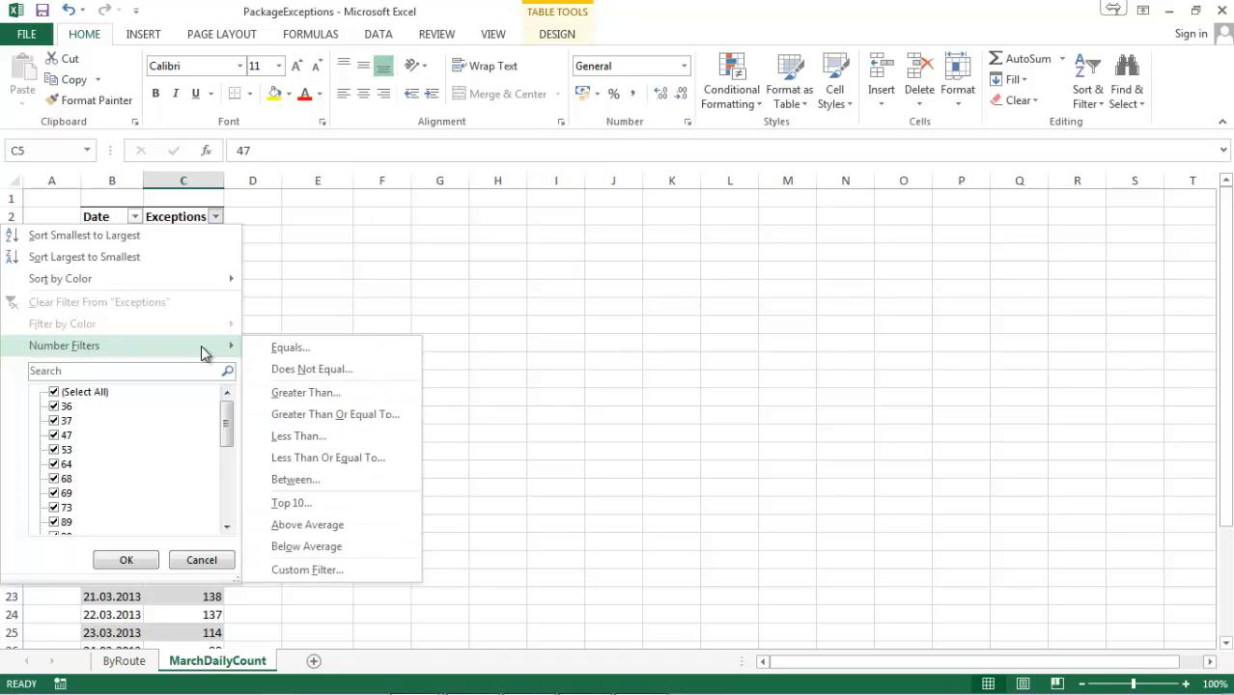
{"action": "left_click", "coordinate": [298, 505]}
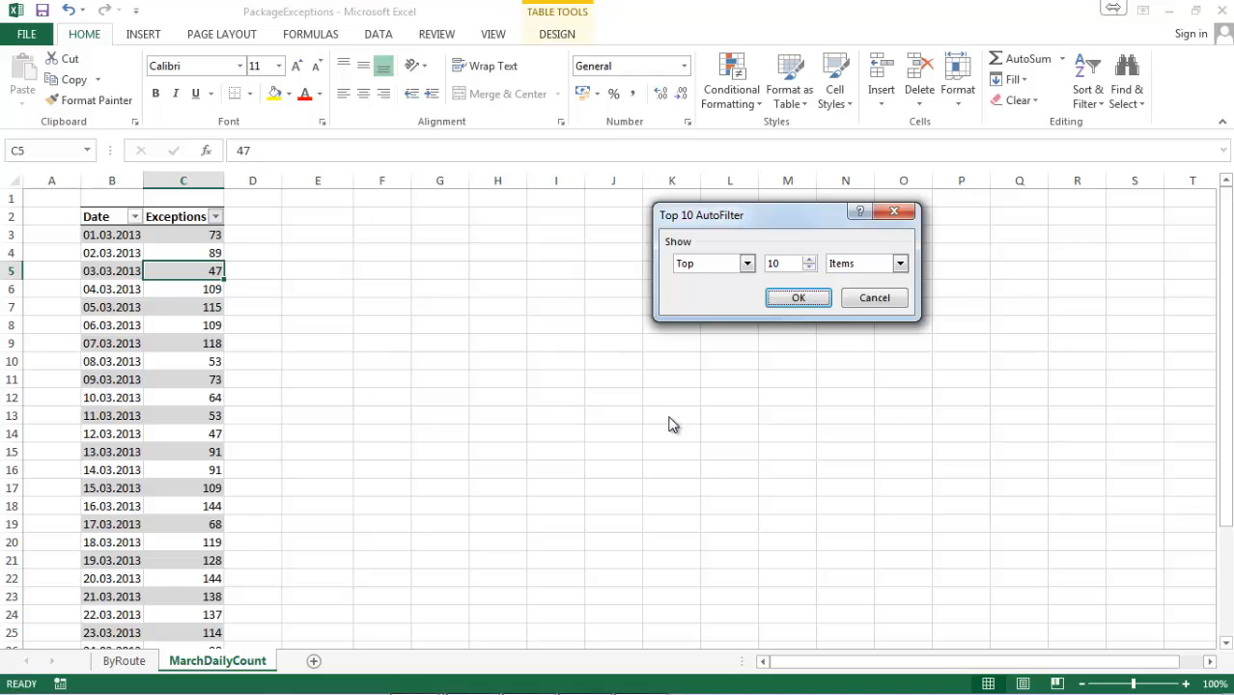
{"action": "double_click", "coordinate": [773, 263]}
{"action": "type", "text": "5"}
{"action": "left_click", "coordinate": [802, 300]}
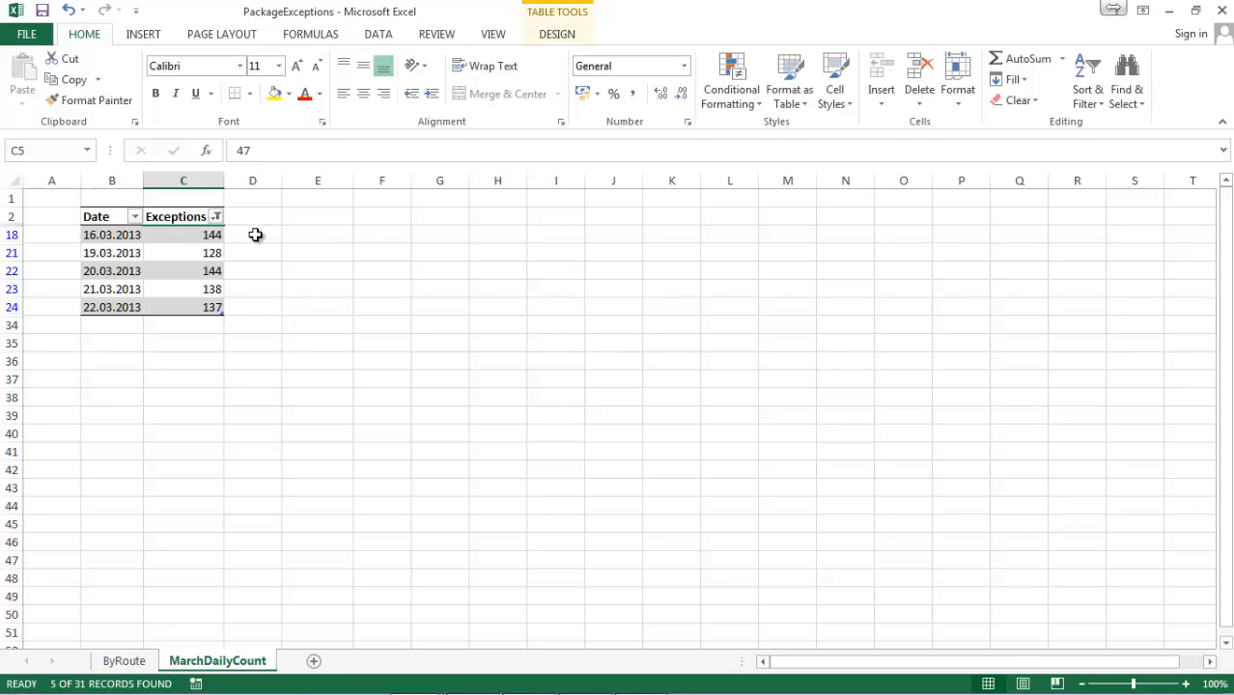
Clear the Exceptions filter and start a custom Date filter with the first condition "is after or equal to".
{"action": "left_click", "coordinate": [216, 218]}
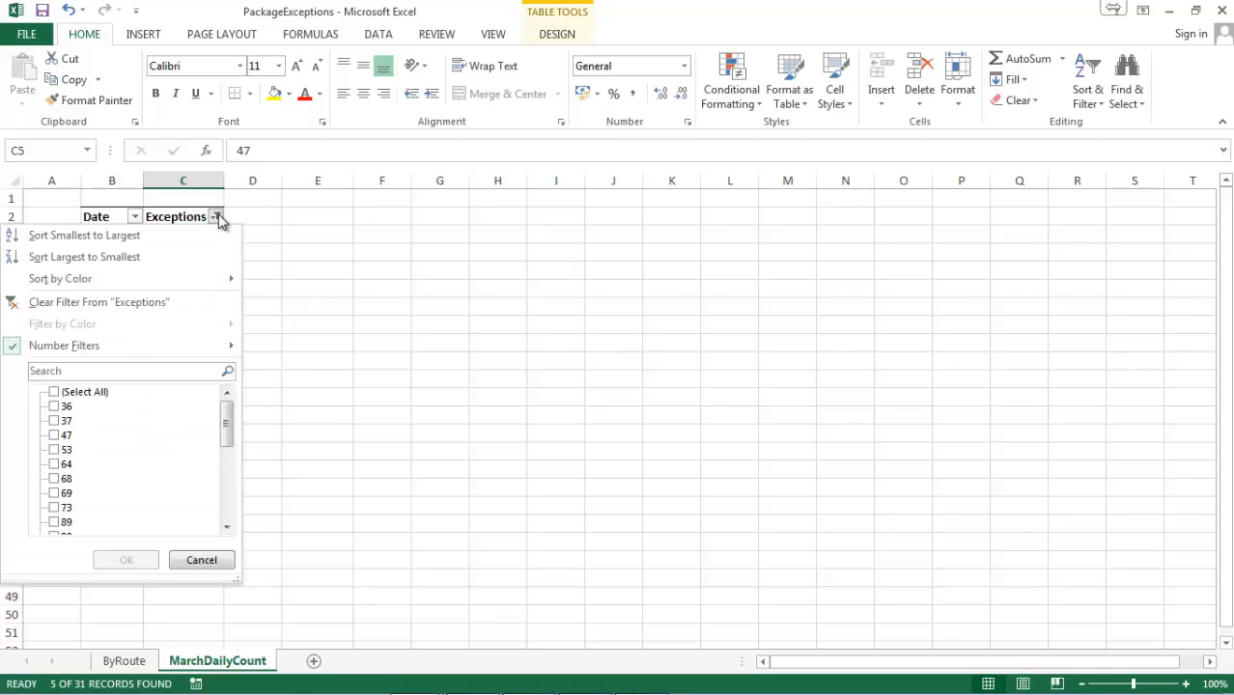
{"action": "left_click", "coordinate": [193, 302]}
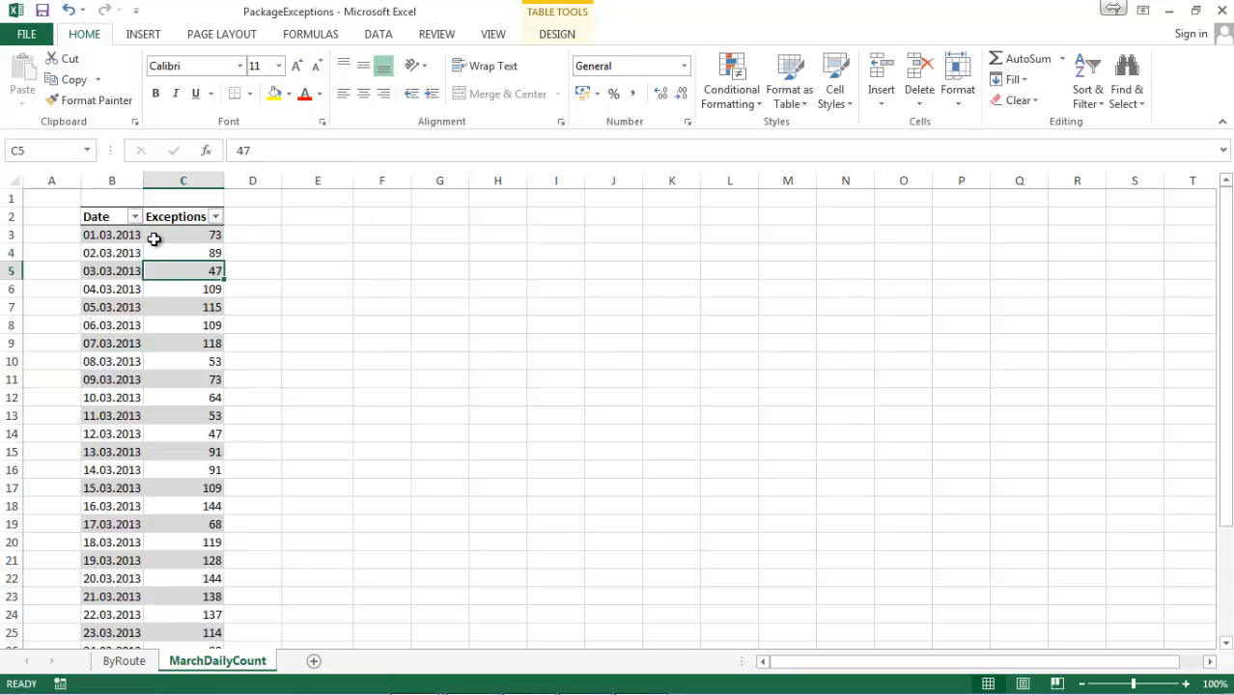
{"action": "left_click", "coordinate": [136, 217]}
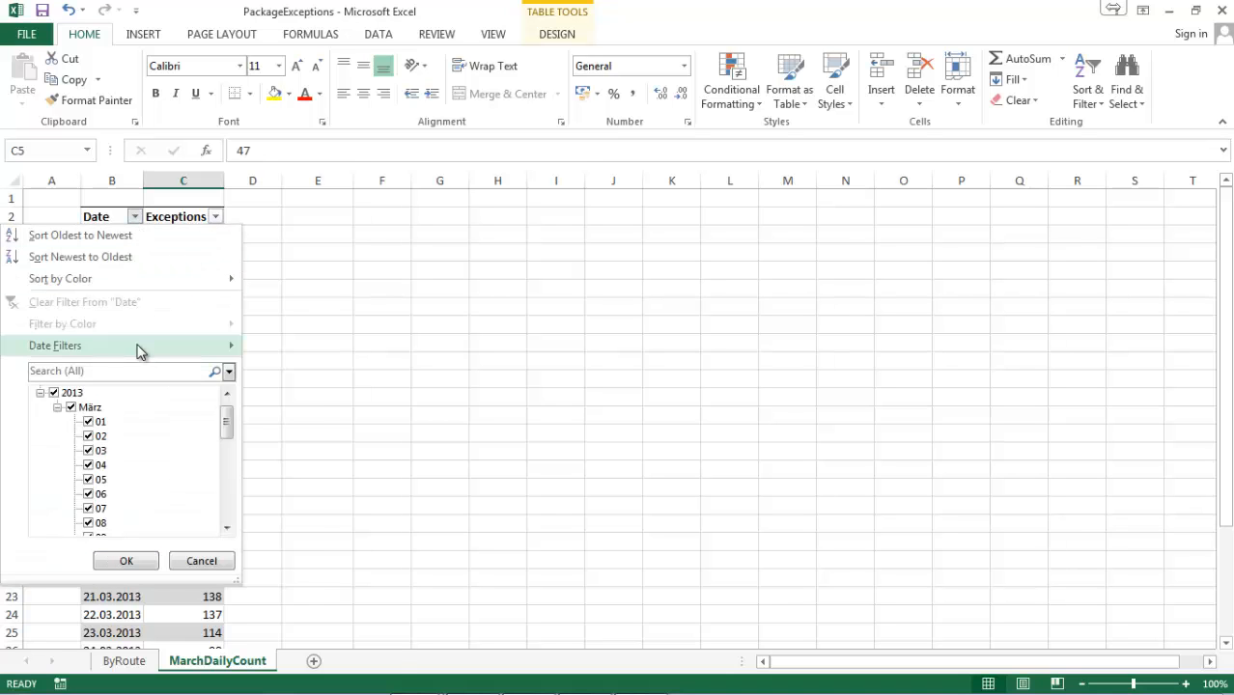
{"action": "mouse_move", "coordinate": [138, 352]}
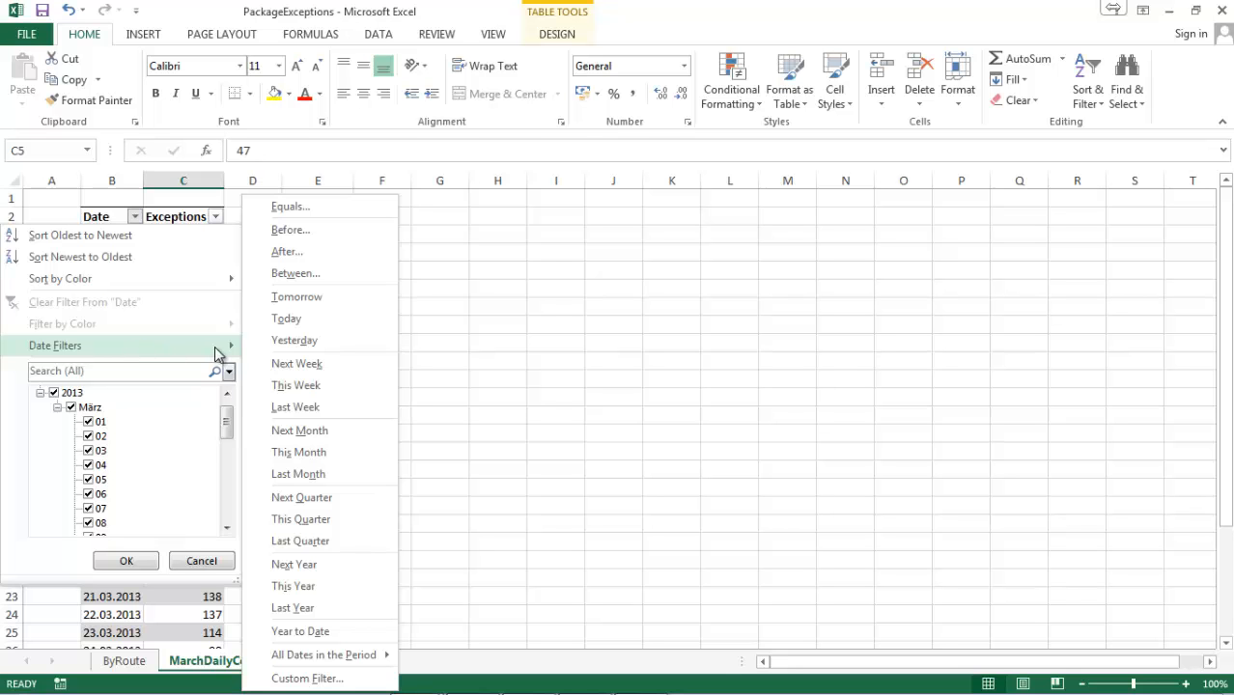
{"action": "left_click", "coordinate": [295, 678]}
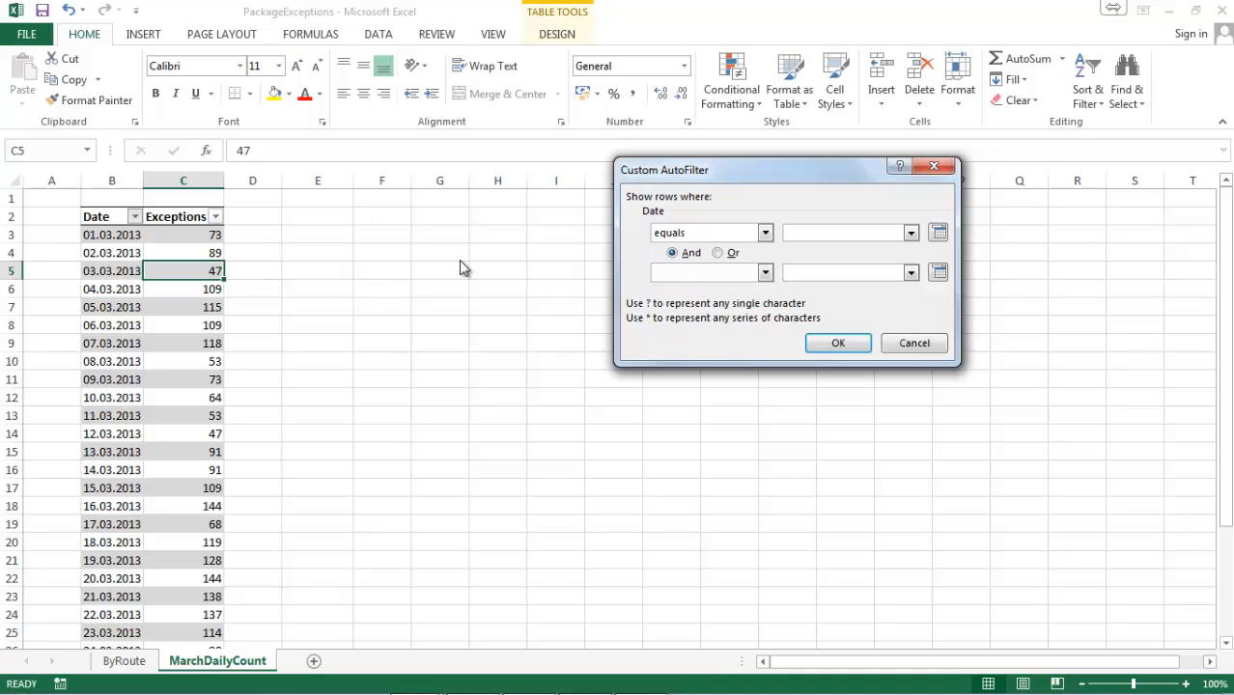
{"action": "left_click", "coordinate": [679, 238]}
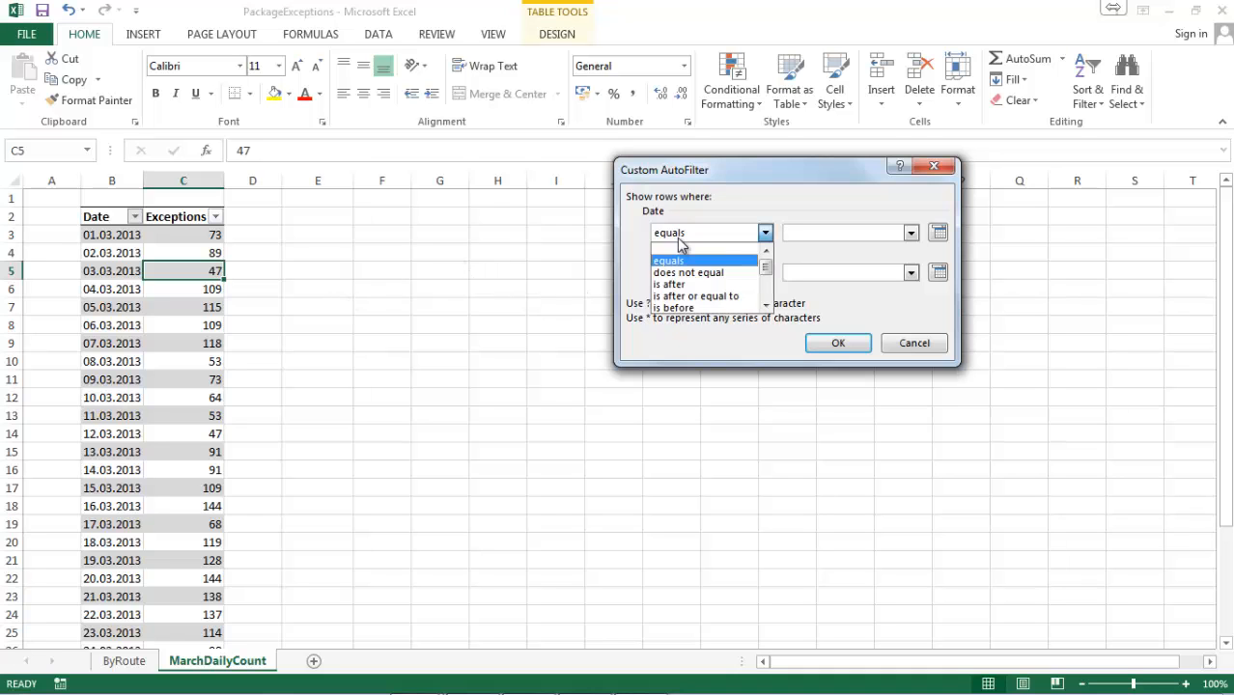
{"action": "left_click", "coordinate": [706, 299]}
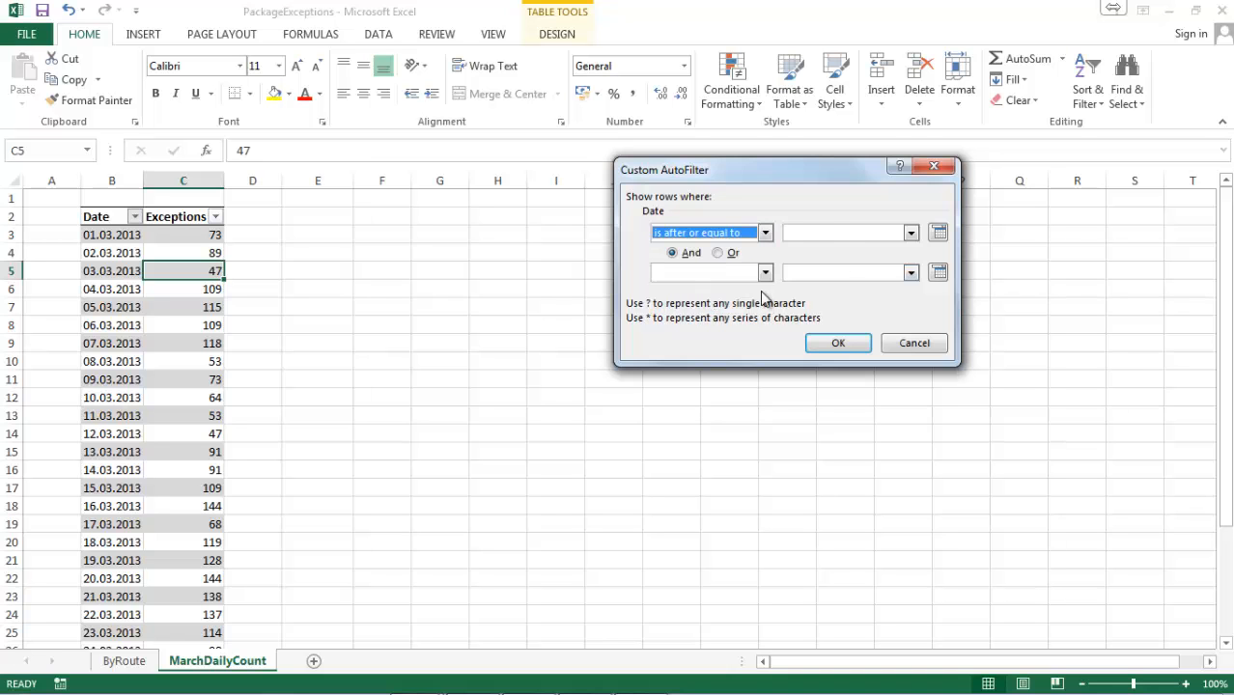
{"action": "left_click", "coordinate": [833, 232]}
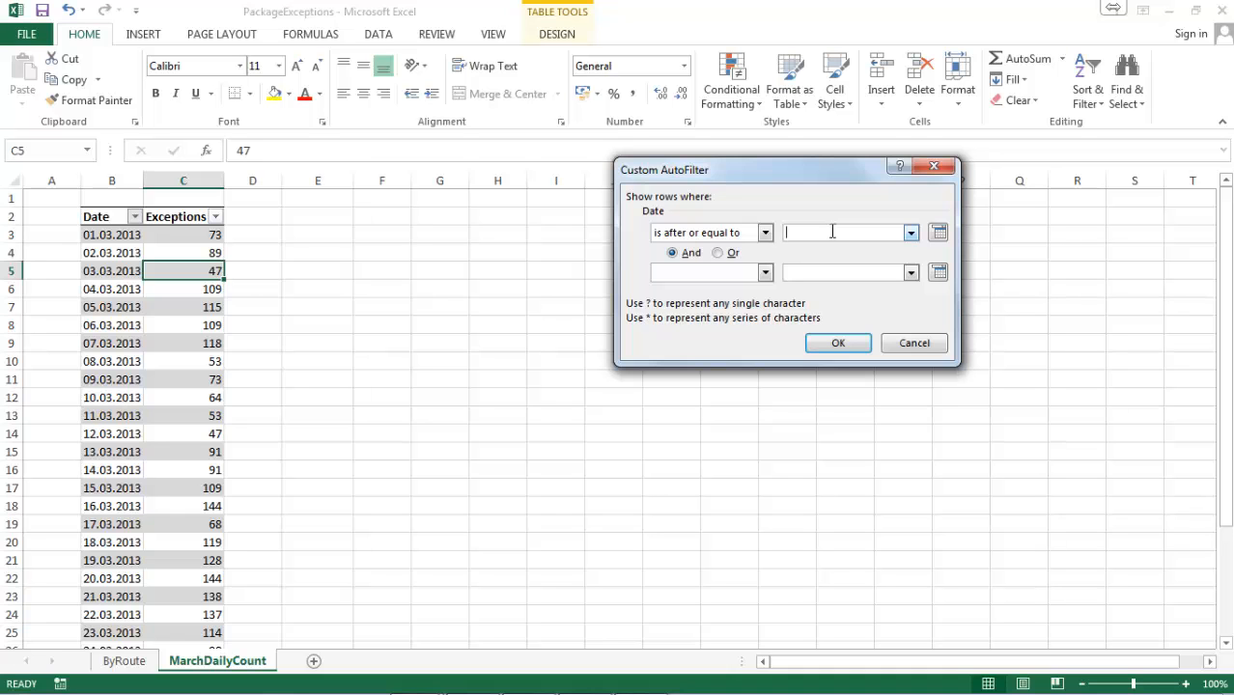
{"action": "left_click", "coordinate": [937, 233]}
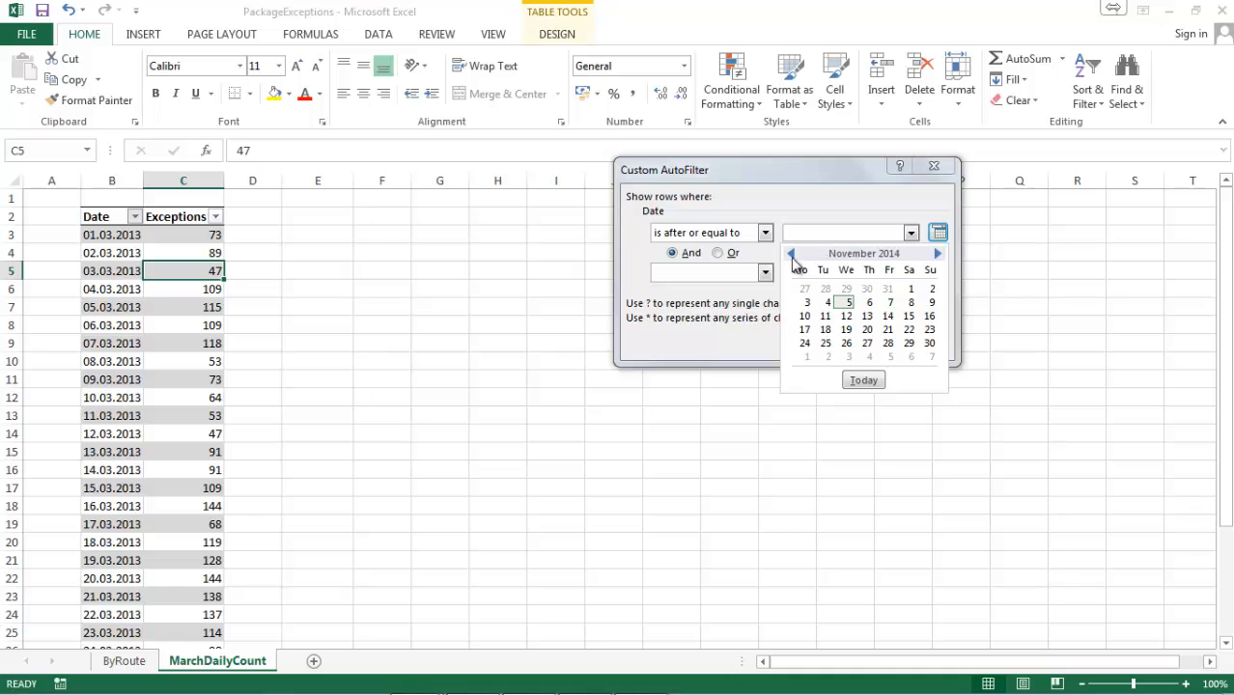
{"action": "left_click", "coordinate": [792, 255]}
{"action": "left_click", "coordinate": [792, 255]}
{"action": "left_click", "coordinate": [793, 255]}
{"action": "left_click", "coordinate": [793, 255]}
{"action": "left_click", "coordinate": [793, 255]}
{"action": "left_click", "coordinate": [793, 255]}
{"action": "left_click", "coordinate": [793, 255]}
{"action": "left_click", "coordinate": [793, 254]}
{"action": "left_click", "coordinate": [793, 255]}
{"action": "left_click", "coordinate": [793, 255]}
Set the date of the first filter condition to 08.03.2013.
{"action": "left_click", "coordinate": [830, 235]}
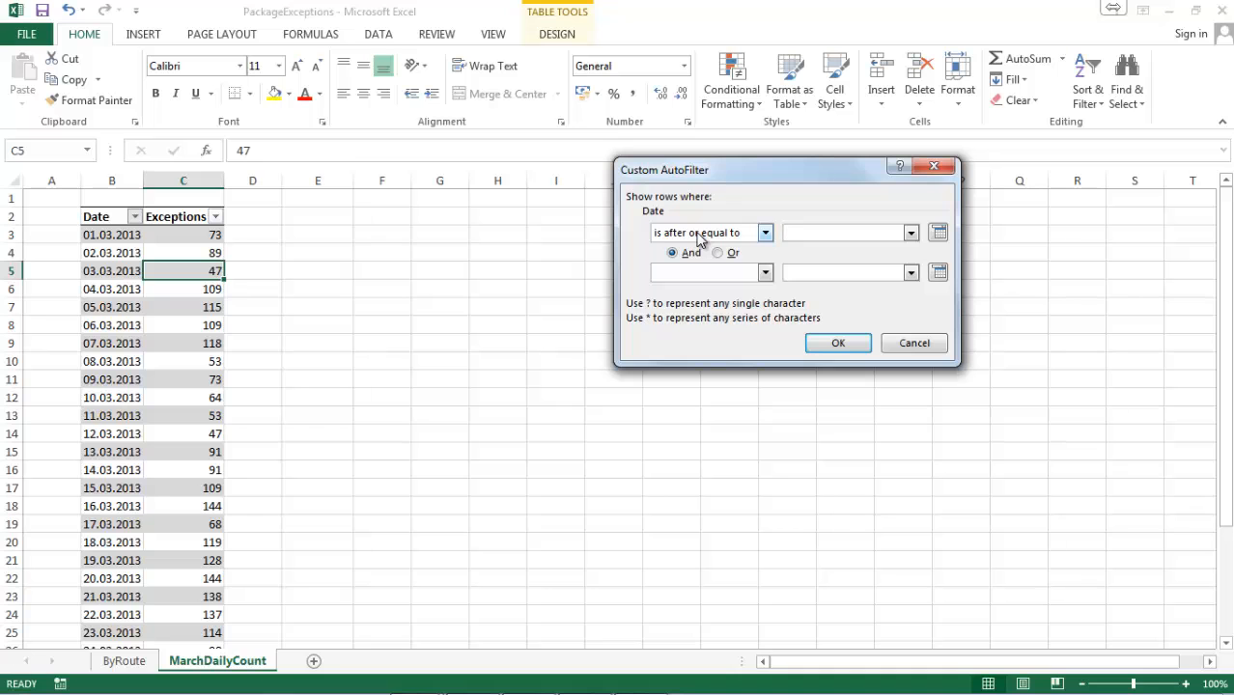
{"action": "type", "text": "08.03.2013"}
Add the second condition "is before or equal to" 14.03.2013 and apply the custom Date filter.
{"action": "left_click", "coordinate": [680, 274]}
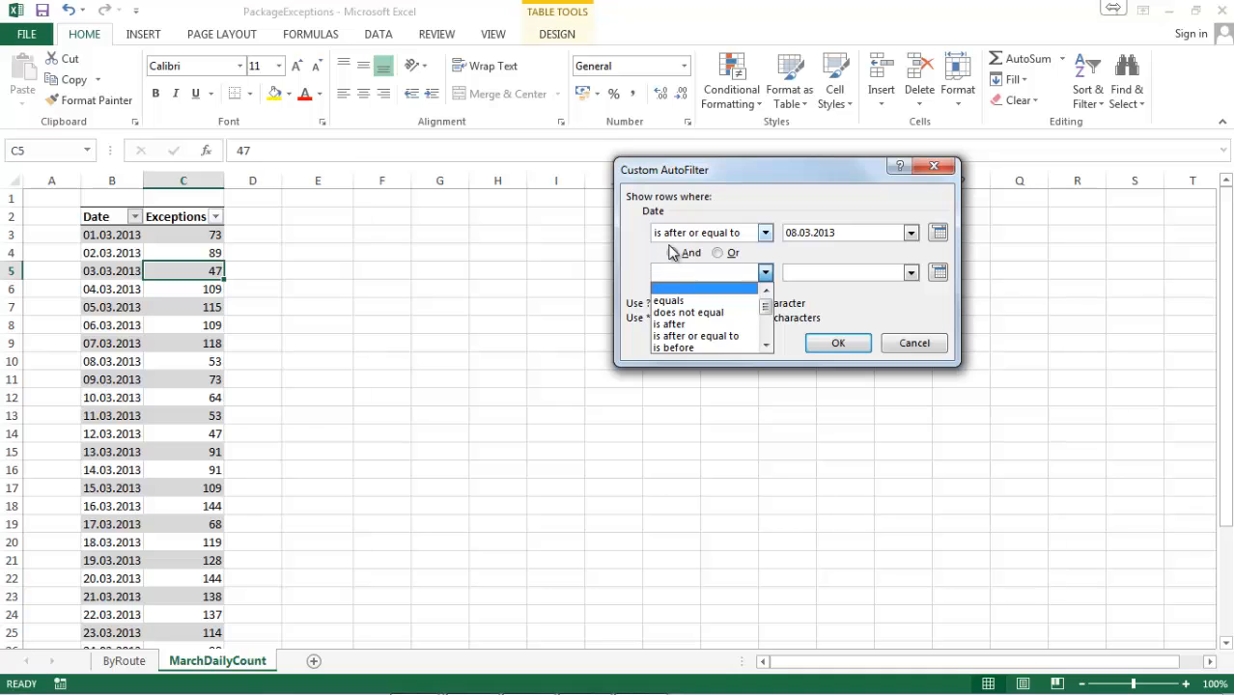
{"action": "left_click", "coordinate": [705, 345]}
{"action": "left_click", "coordinate": [841, 271]}
{"action": "left_click_drag", "start_coordinate": [847, 233], "coordinate": [679, 235]}
{"action": "key", "text": "ctrl+c"}
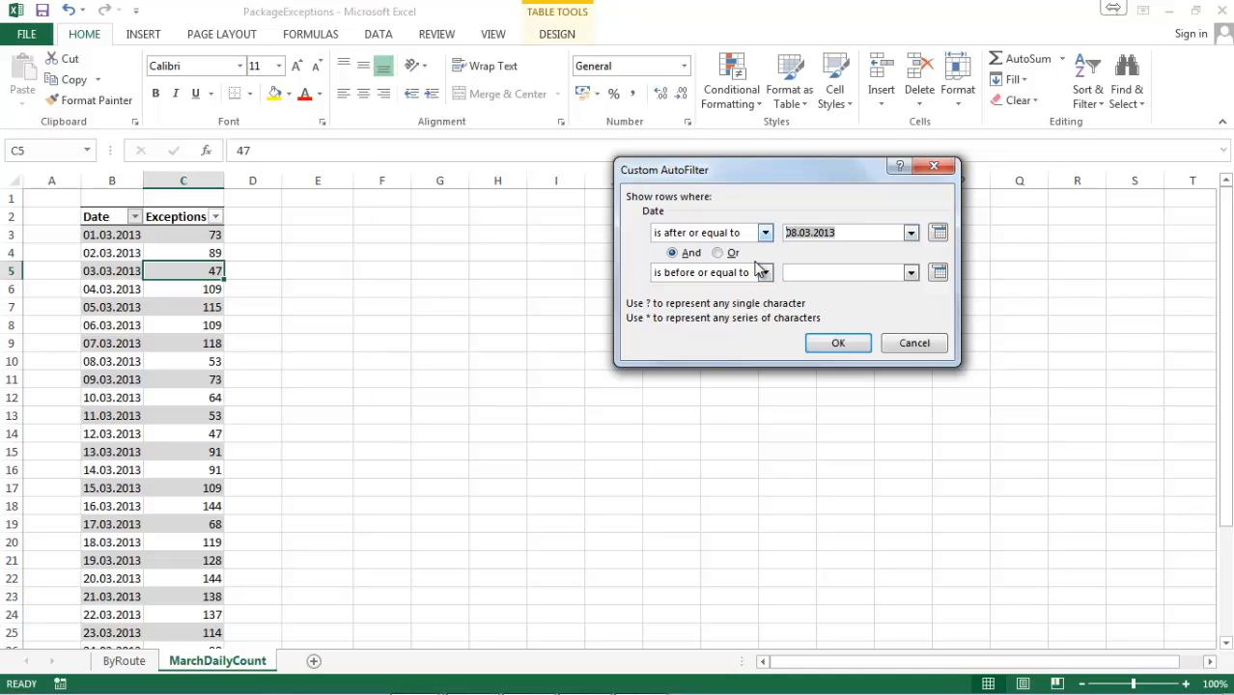
{"action": "left_click", "coordinate": [861, 273]}
{"action": "key", "text": "ctrl+v"}
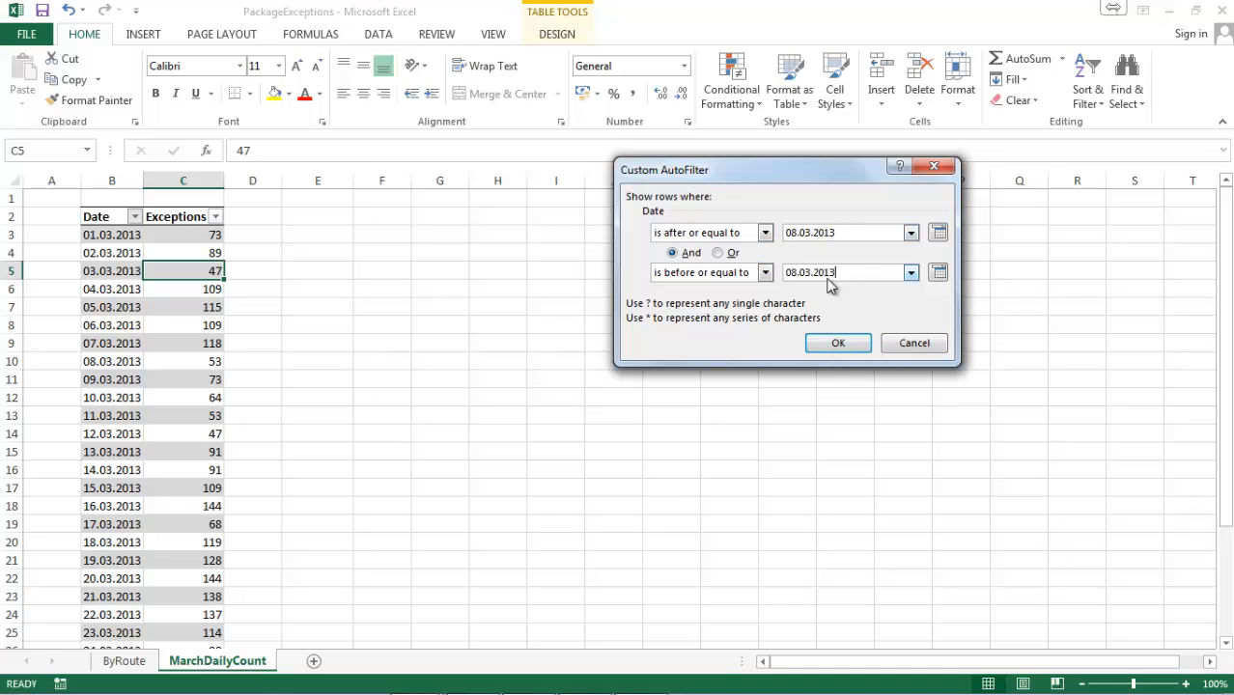
{"action": "type", "text": "14"}
{"action": "key", "text": "Right"}
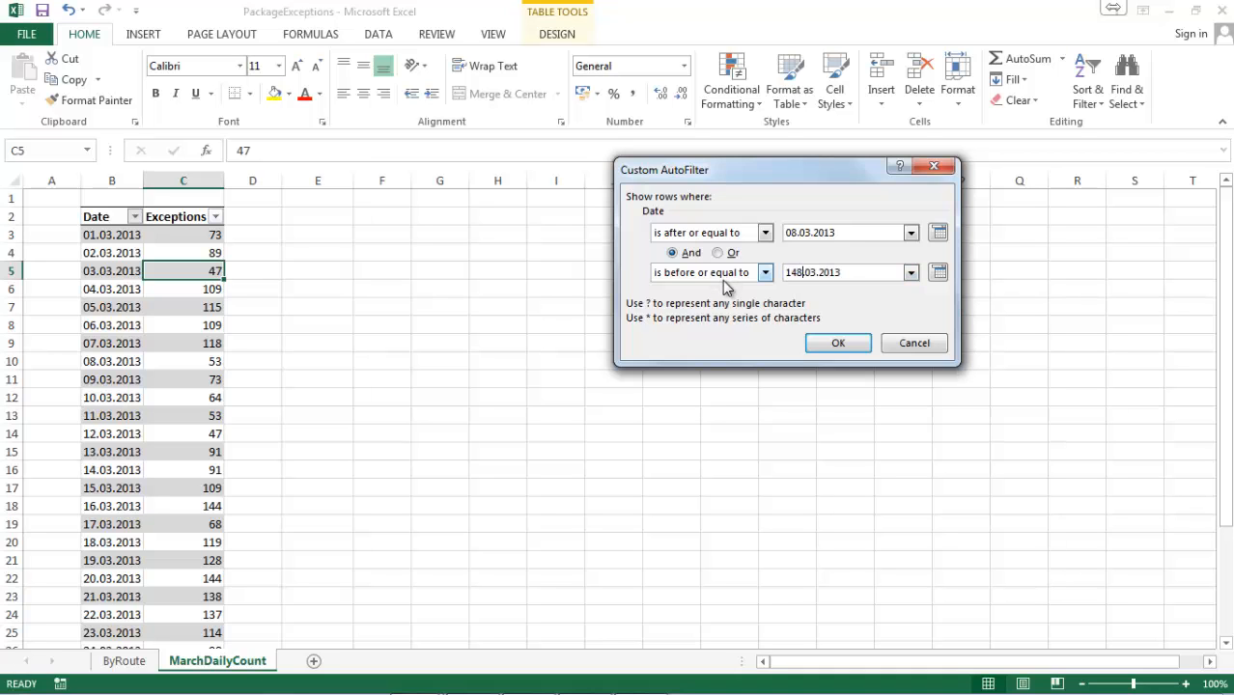
{"action": "key", "text": "BackSpace"}
{"action": "left_click", "coordinate": [858, 343]}
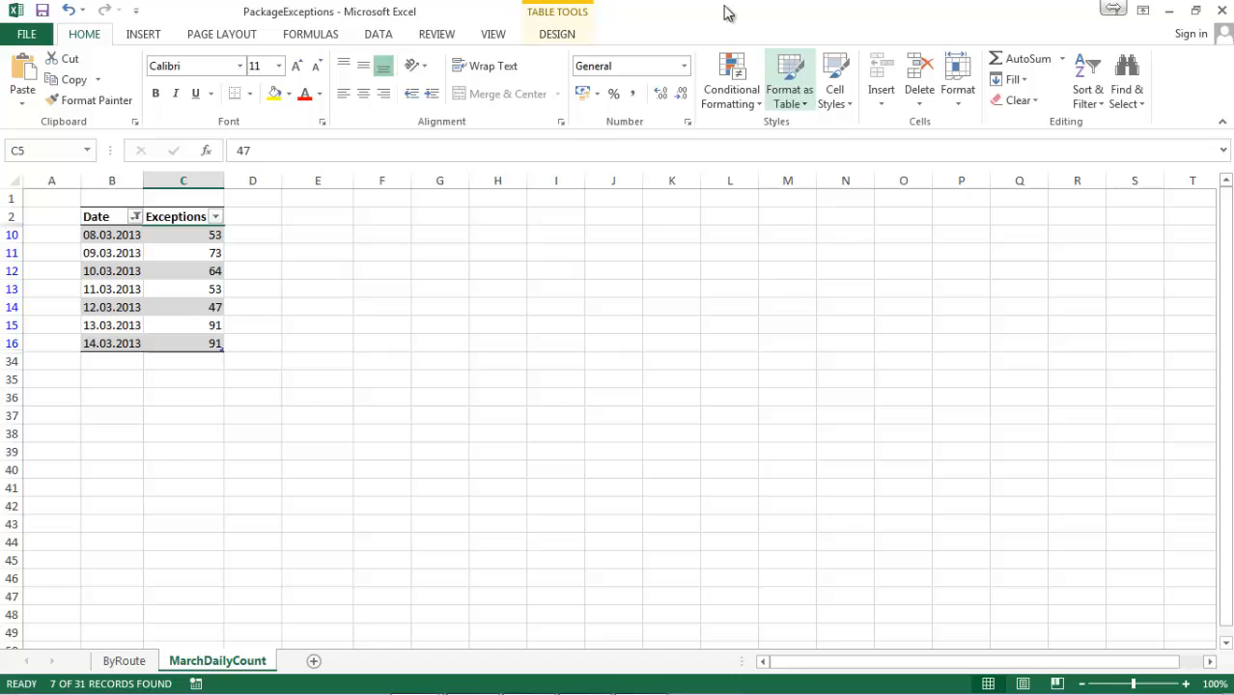
Undo the custom Date filter and close the PackageExceptions workbook without saving the changes.
{"action": "left_click", "coordinate": [68, 10]}
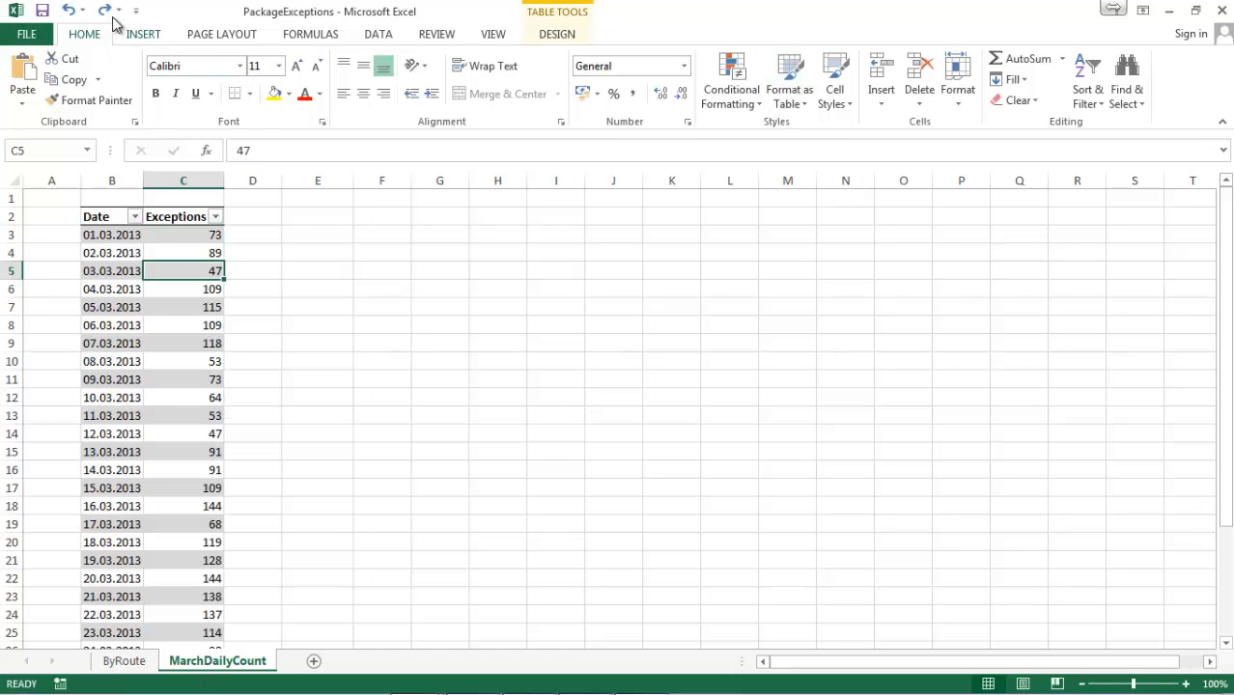
{"action": "left_click", "coordinate": [1220, 11]}
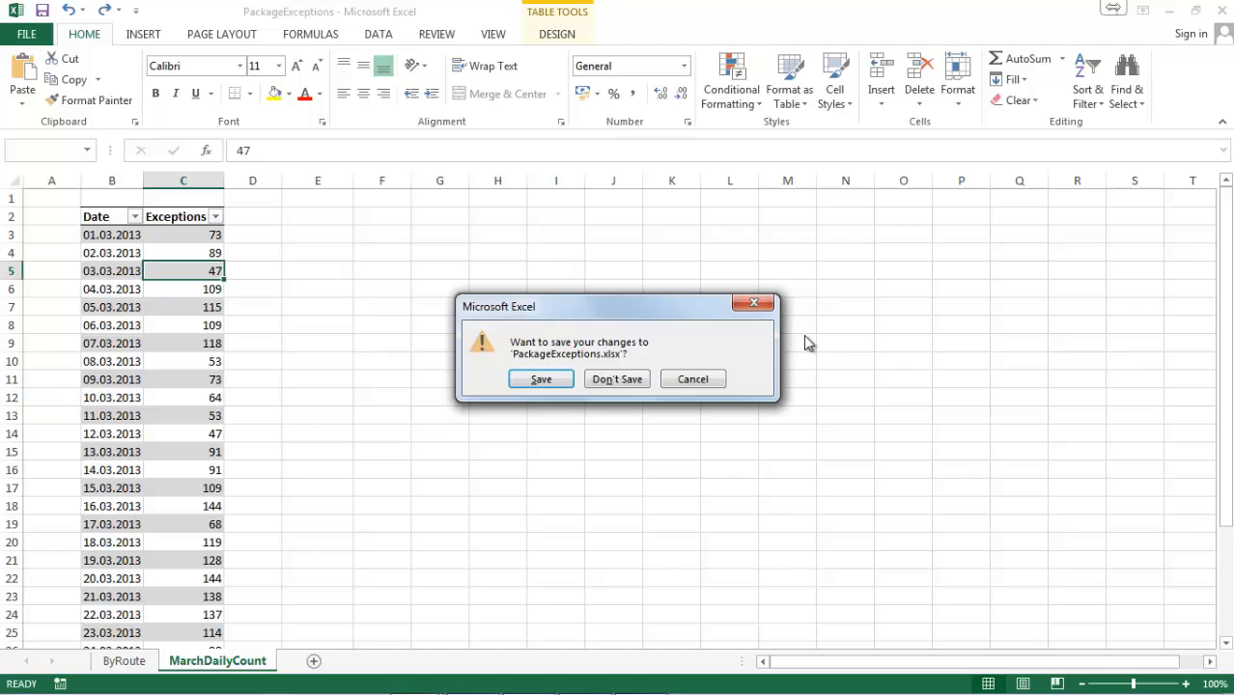
{"action": "left_click", "coordinate": [618, 379]}
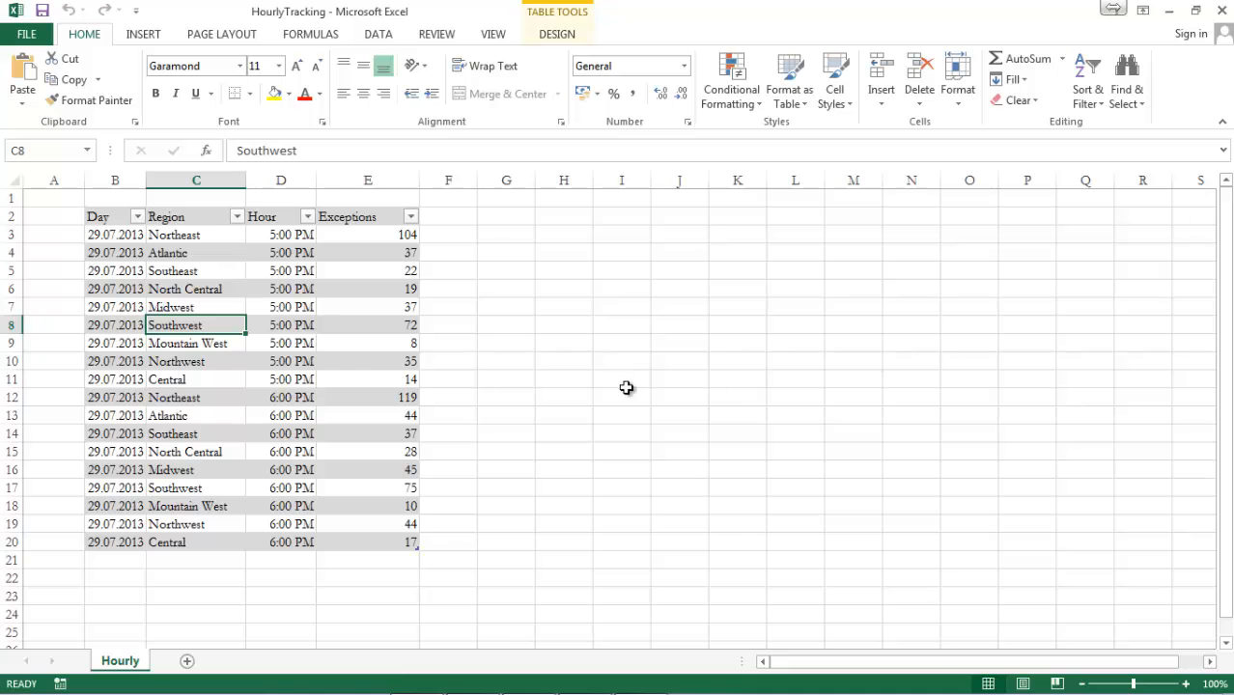
Switch to the file manager and open the Slicers workbook.
{"action": "mouse_move", "coordinate": [504, 676]}
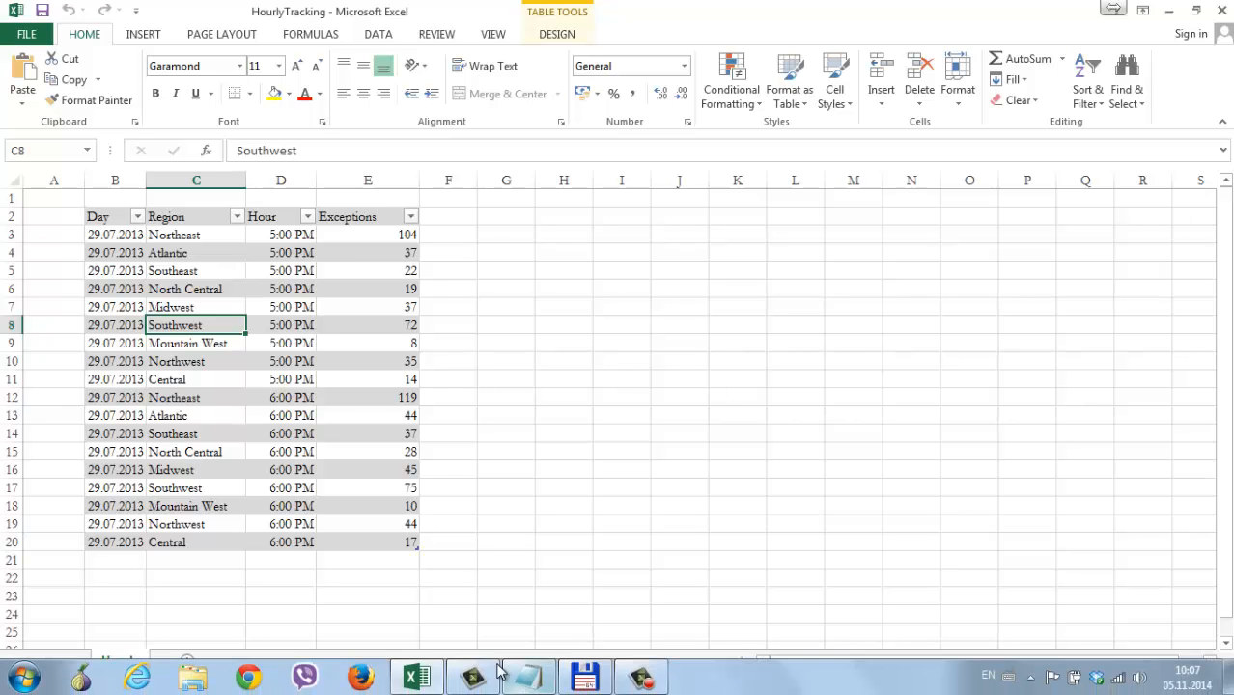
{"action": "left_click", "coordinate": [578, 682]}
{"action": "double_click", "coordinate": [304, 309]}
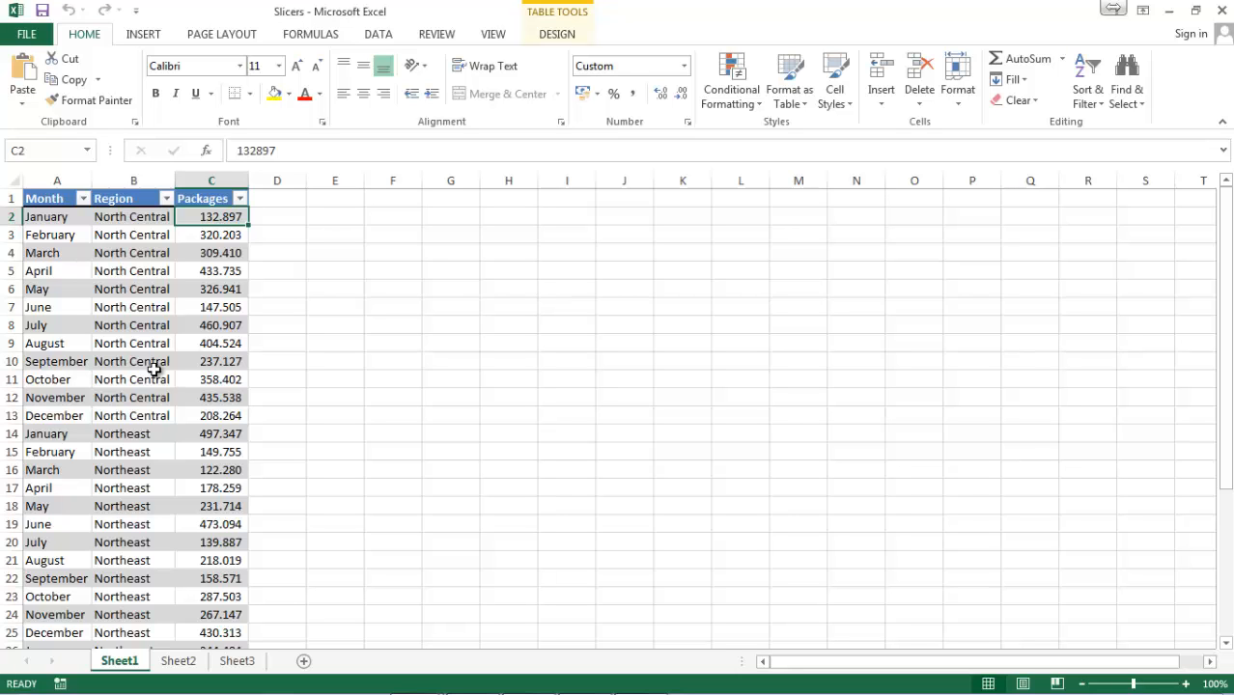
Insert Month and Region slicers for the table on Sheet1 and place the Region slicer beside the Month slicer.
{"action": "left_click", "coordinate": [154, 367]}
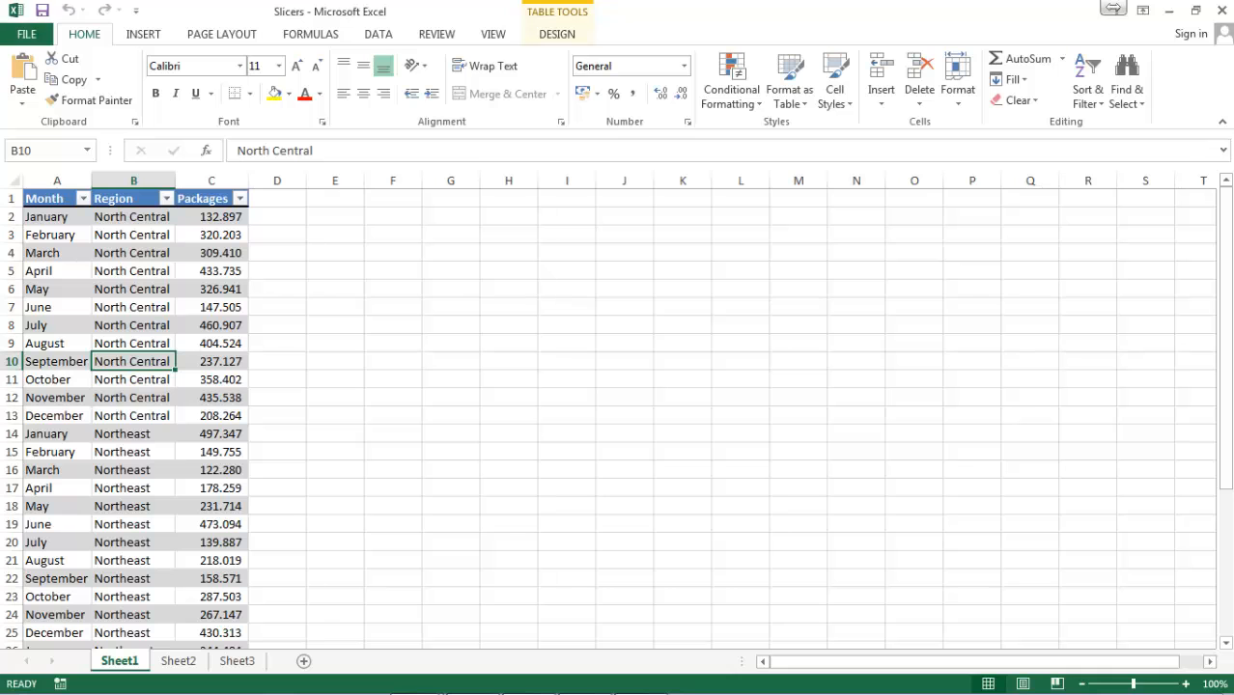
{"action": "left_click", "coordinate": [140, 34]}
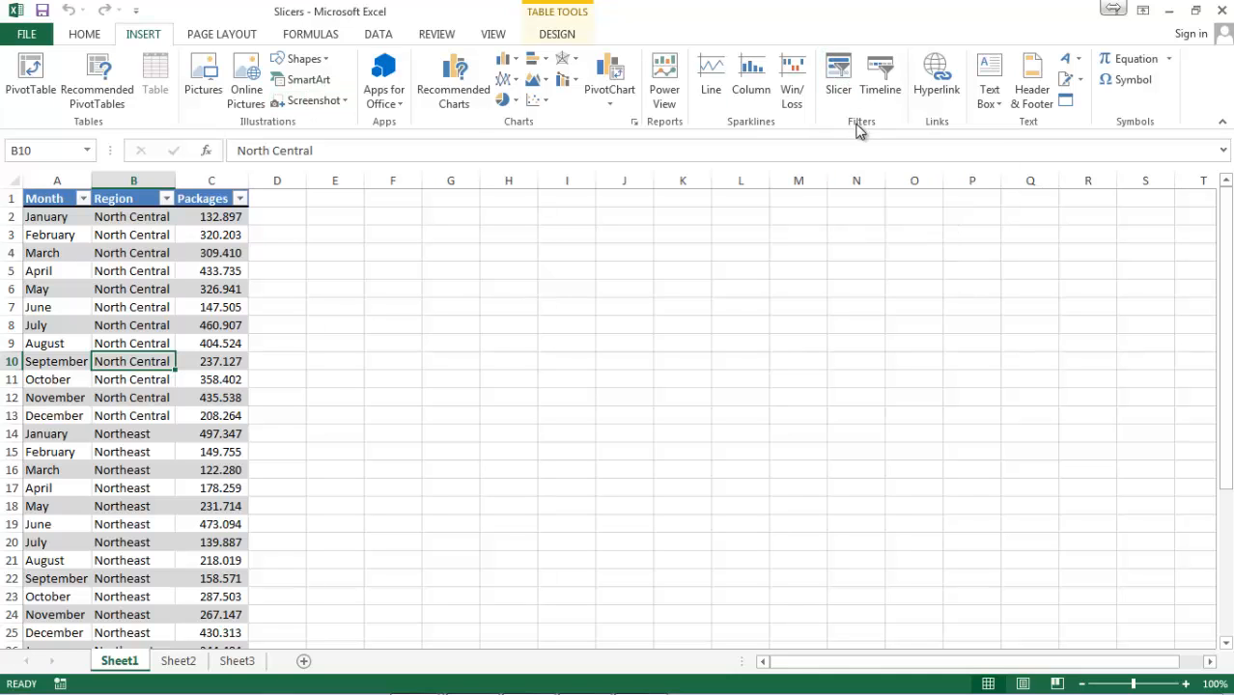
{"action": "left_click", "coordinate": [840, 77]}
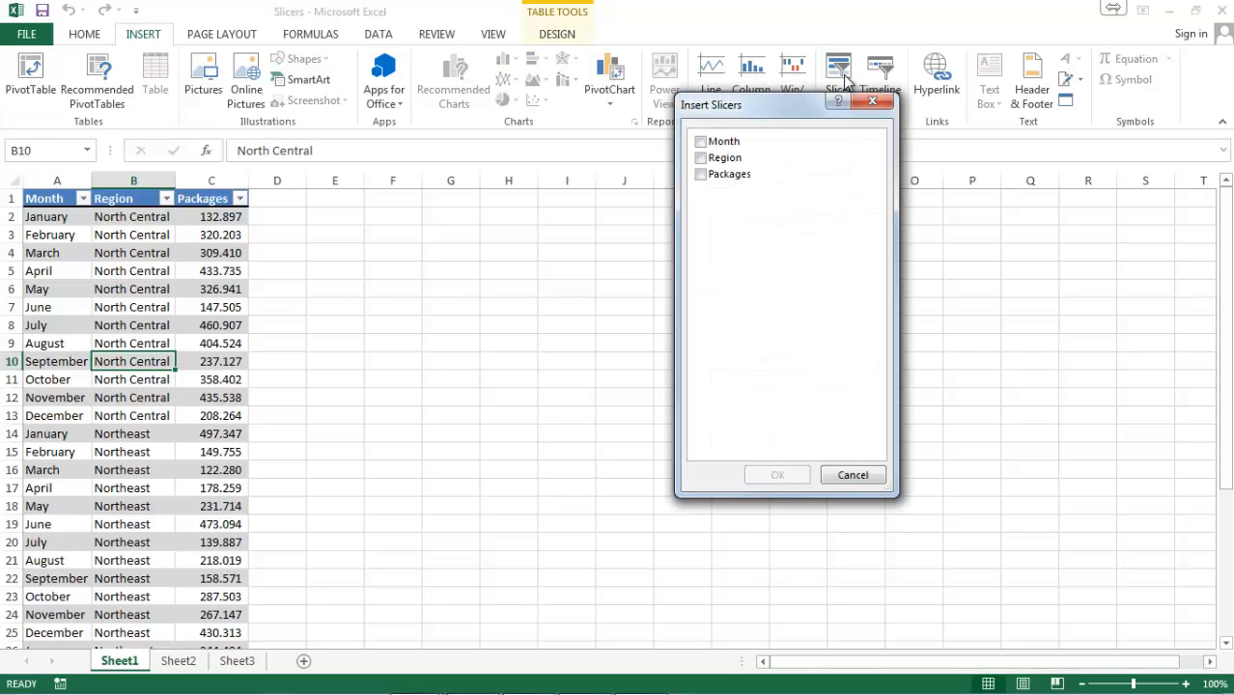
{"action": "left_click_drag", "start_coordinate": [772, 106], "coordinate": [600, 148]}
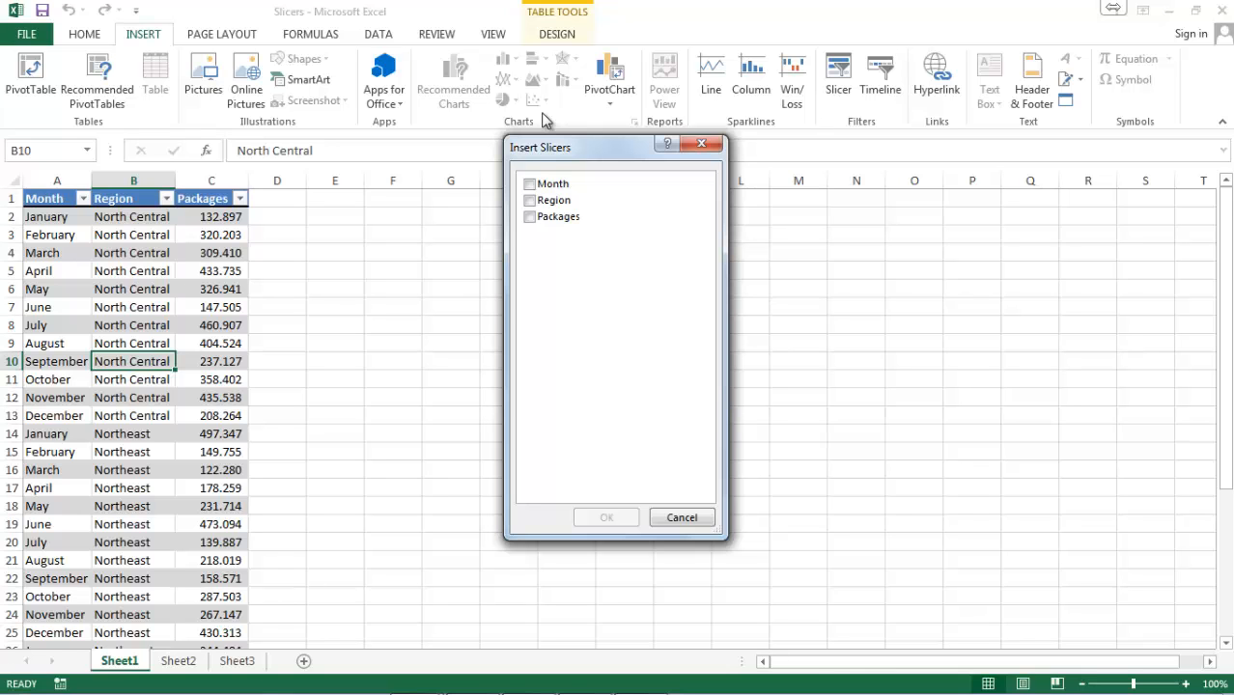
{"action": "left_click", "coordinate": [529, 184]}
{"action": "left_click", "coordinate": [529, 200]}
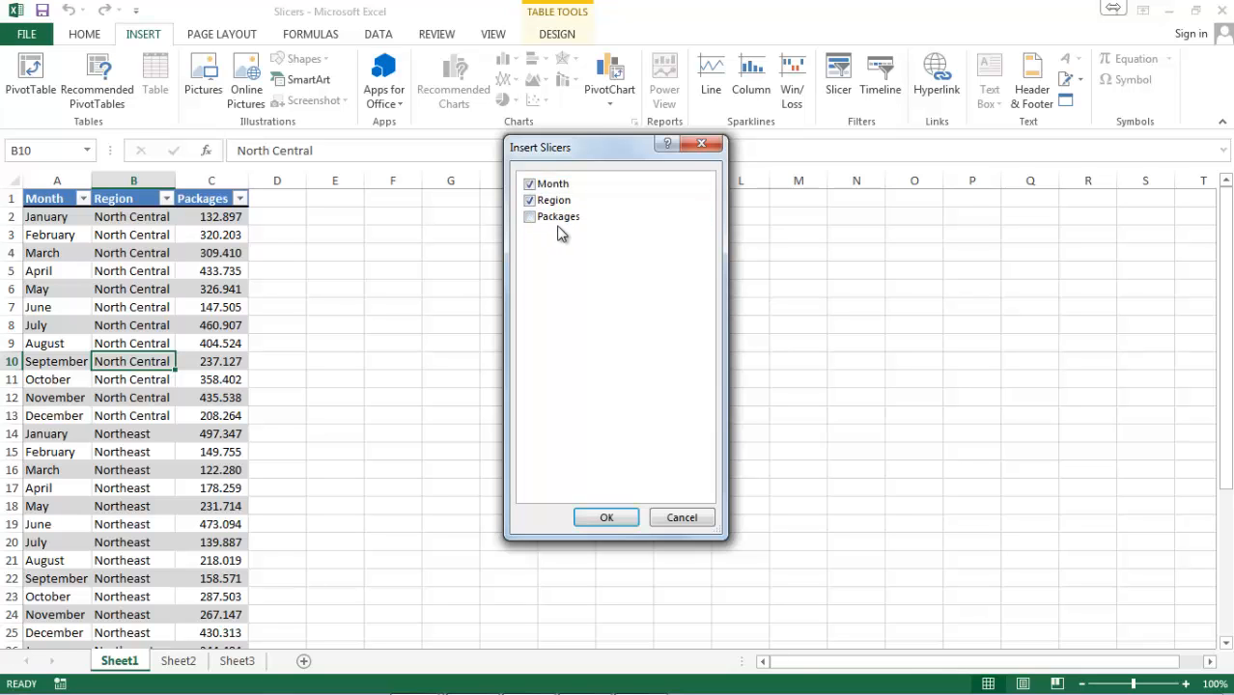
{"action": "left_click", "coordinate": [606, 513]}
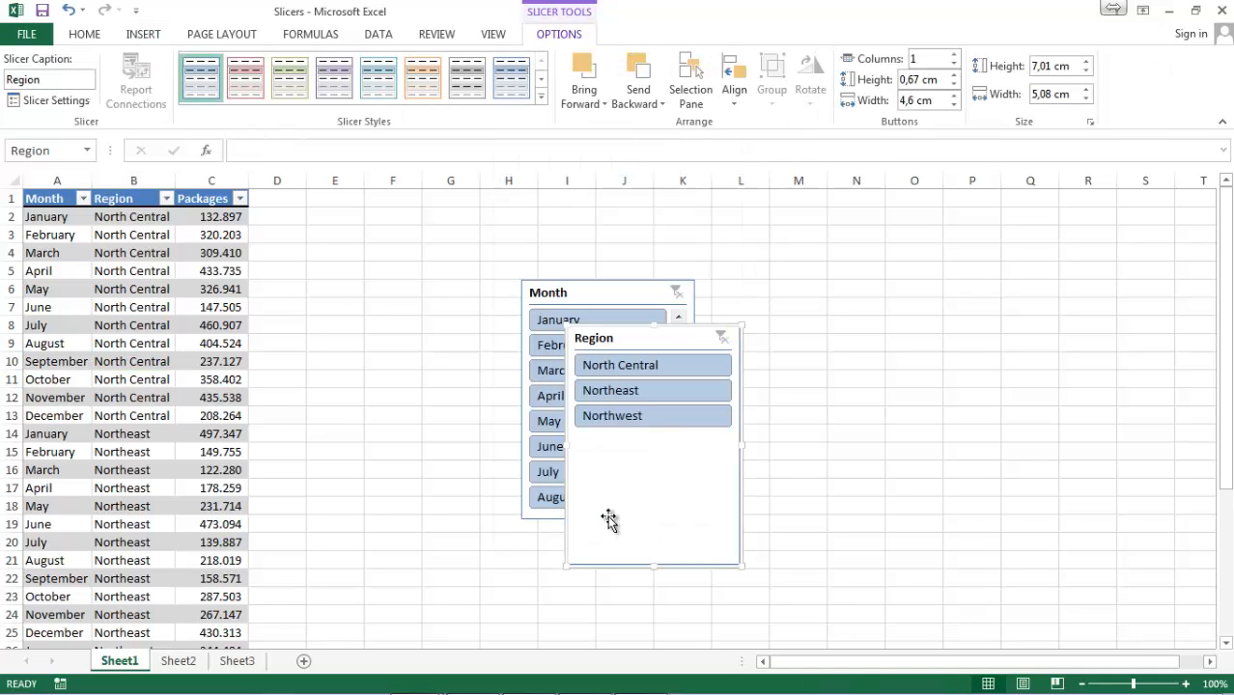
{"action": "left_click_drag", "start_coordinate": [635, 338], "coordinate": [772, 290]}
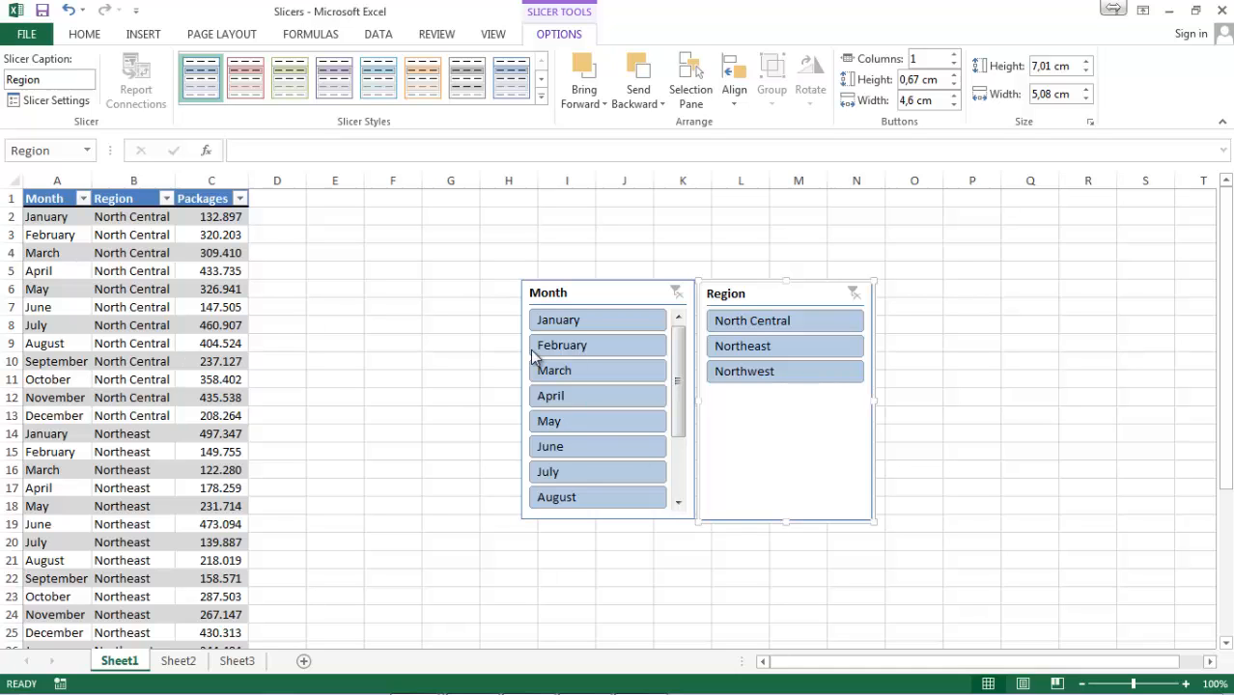
Use the Month slicer to filter the table by January alone, by April alone, and finally by January through April.
{"action": "left_click", "coordinate": [577, 320]}
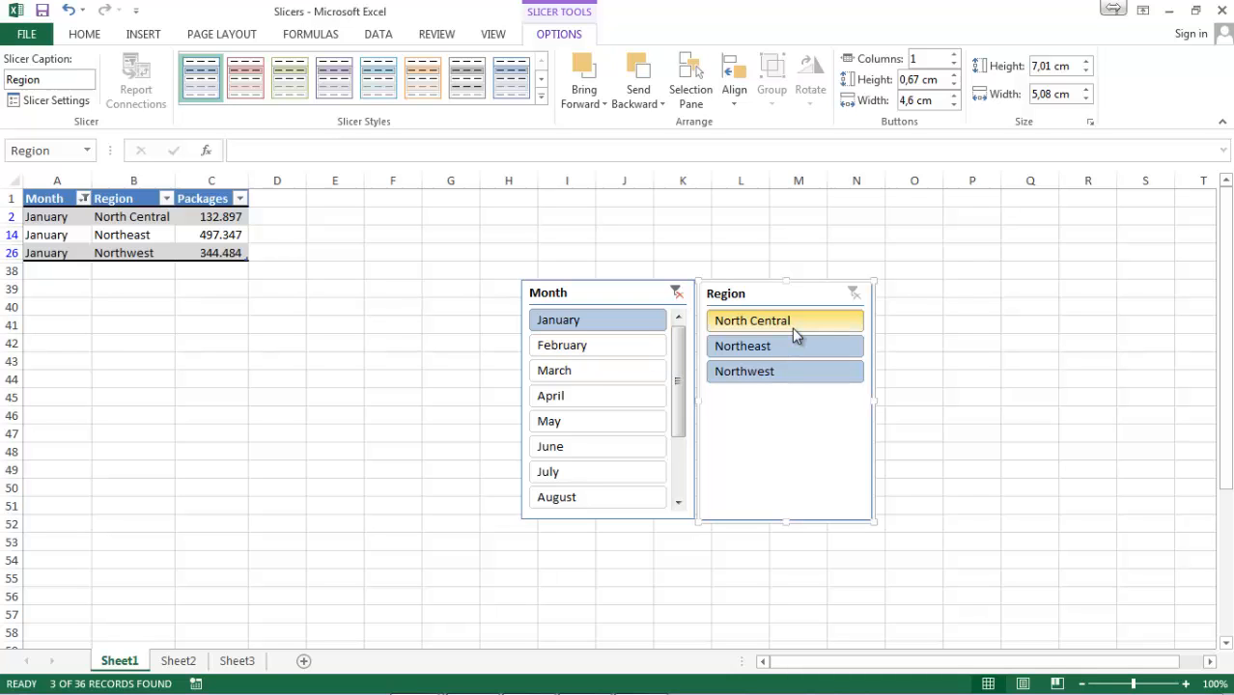
{"action": "left_click", "coordinate": [613, 404]}
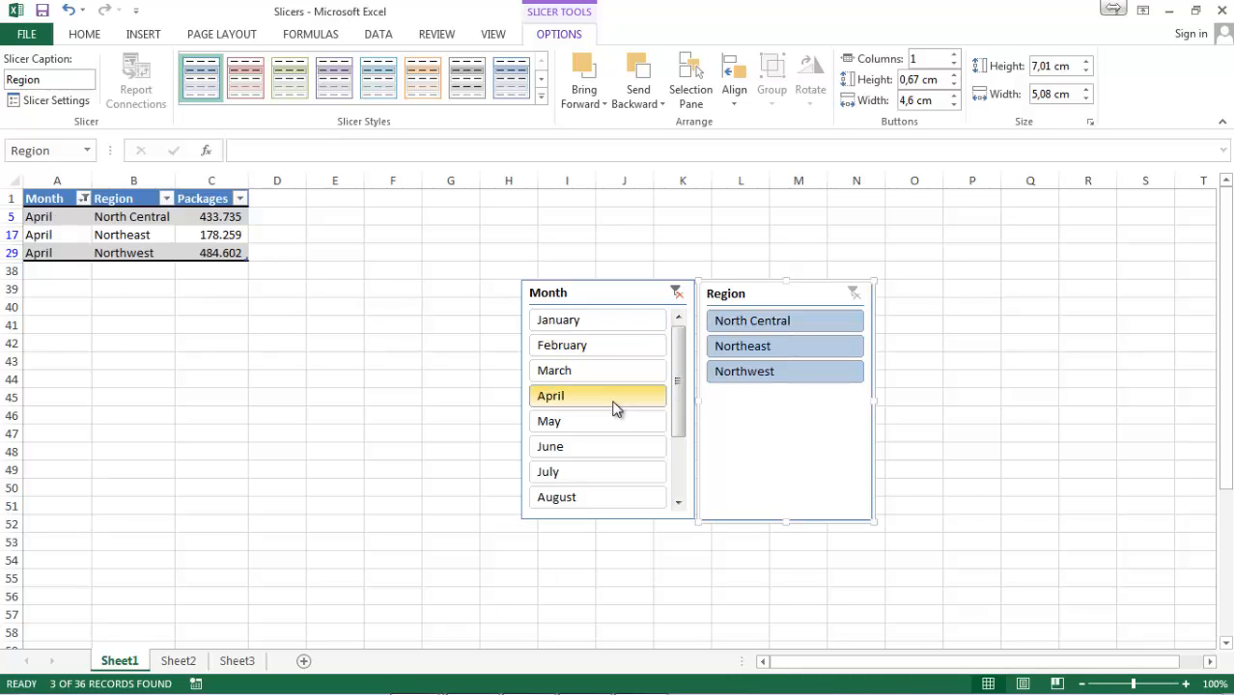
{"action": "left_click", "coordinate": [618, 321]}
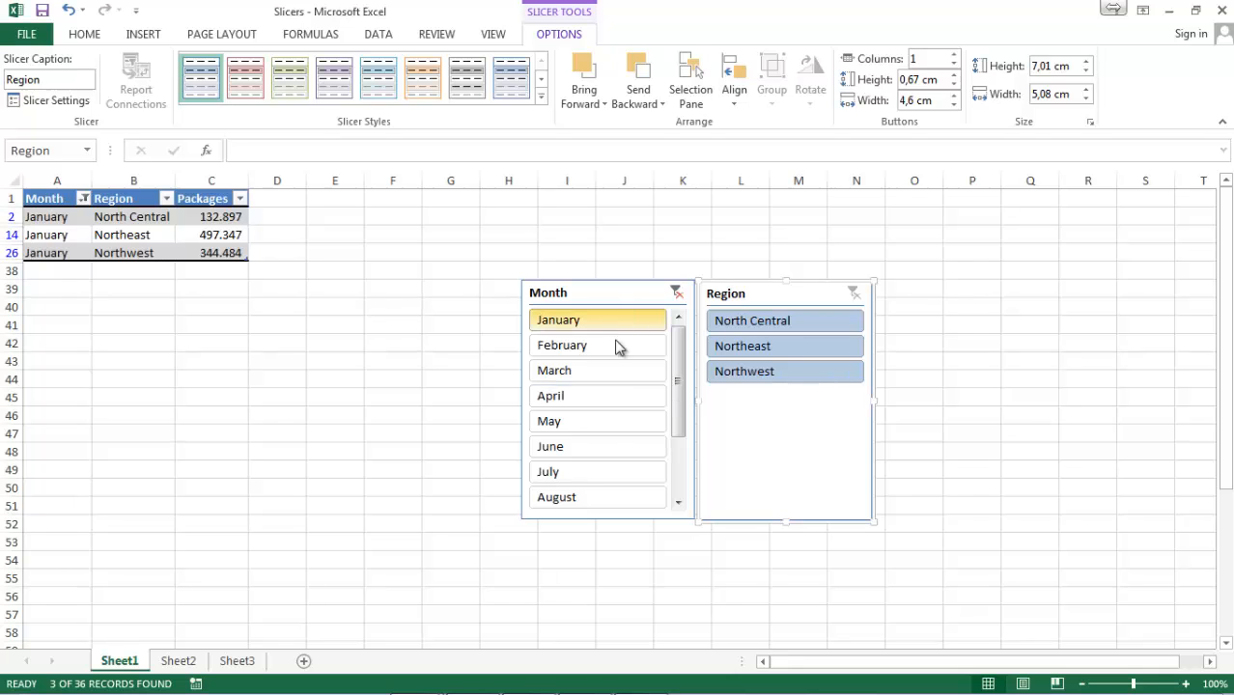
{"action": "left_click", "coordinate": [605, 395], "text": "shift"}
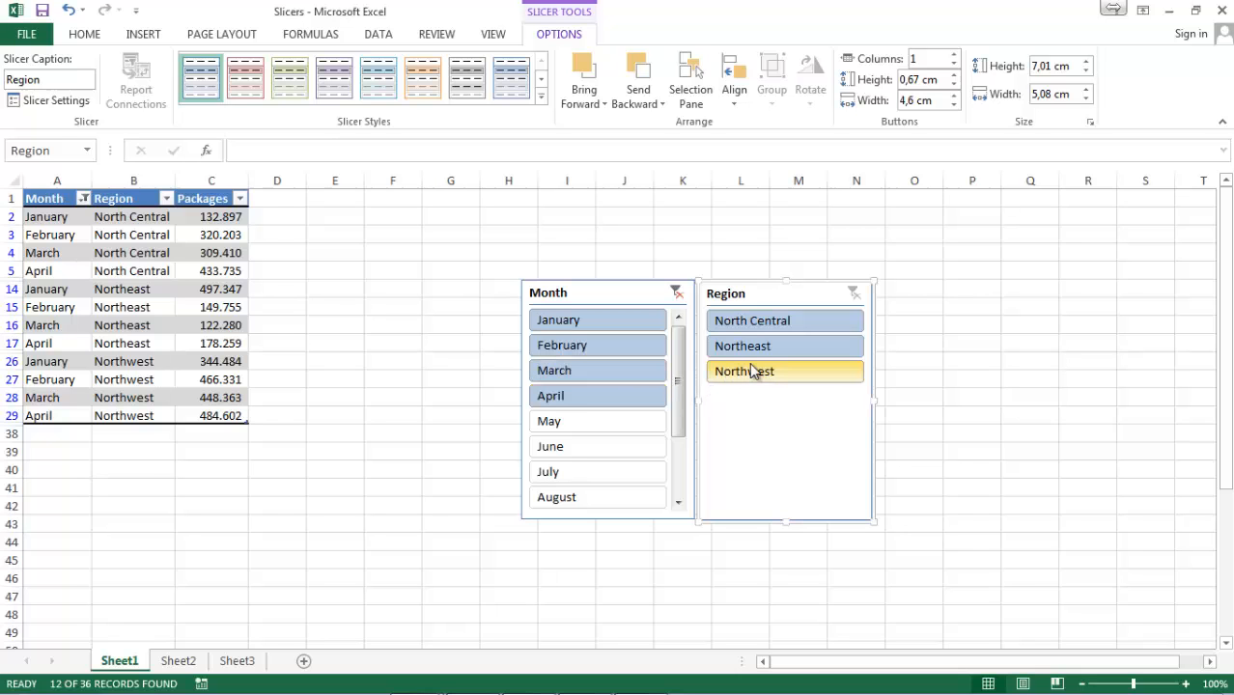
Filter the Region slicer to North Central and Northwest, and remove the Region slicer from the sheet.
{"action": "left_click", "coordinate": [815, 320]}
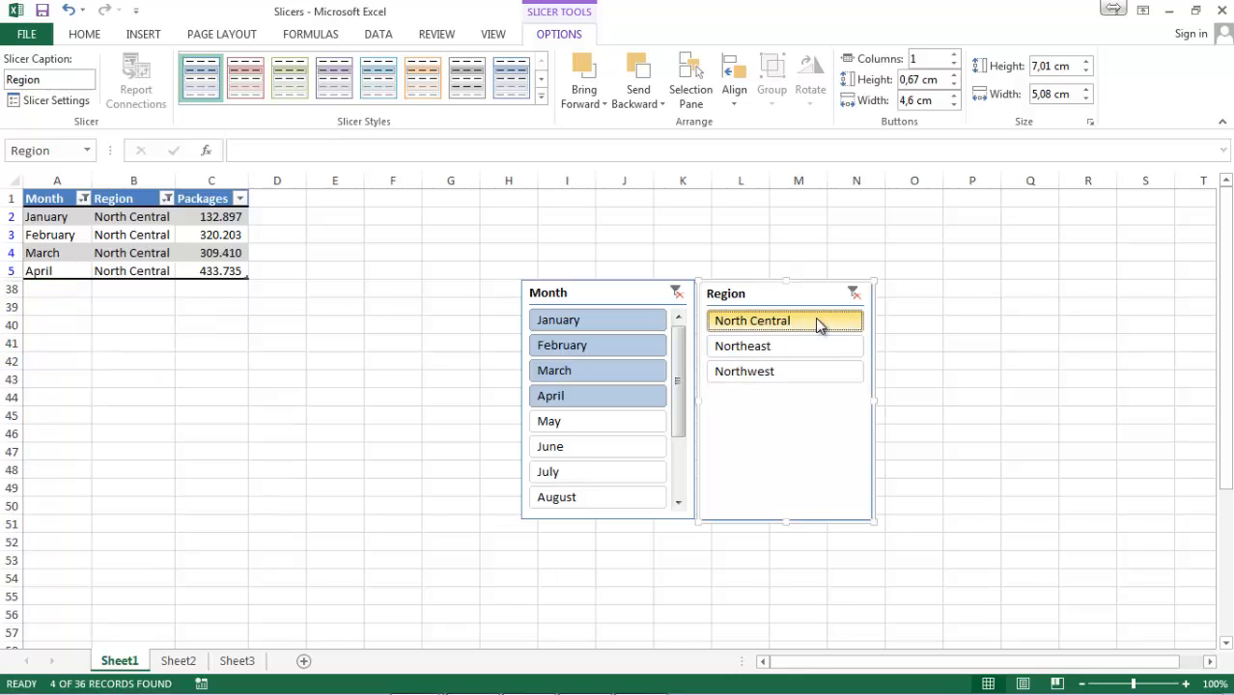
{"action": "left_click", "coordinate": [809, 378], "text": "ctrl"}
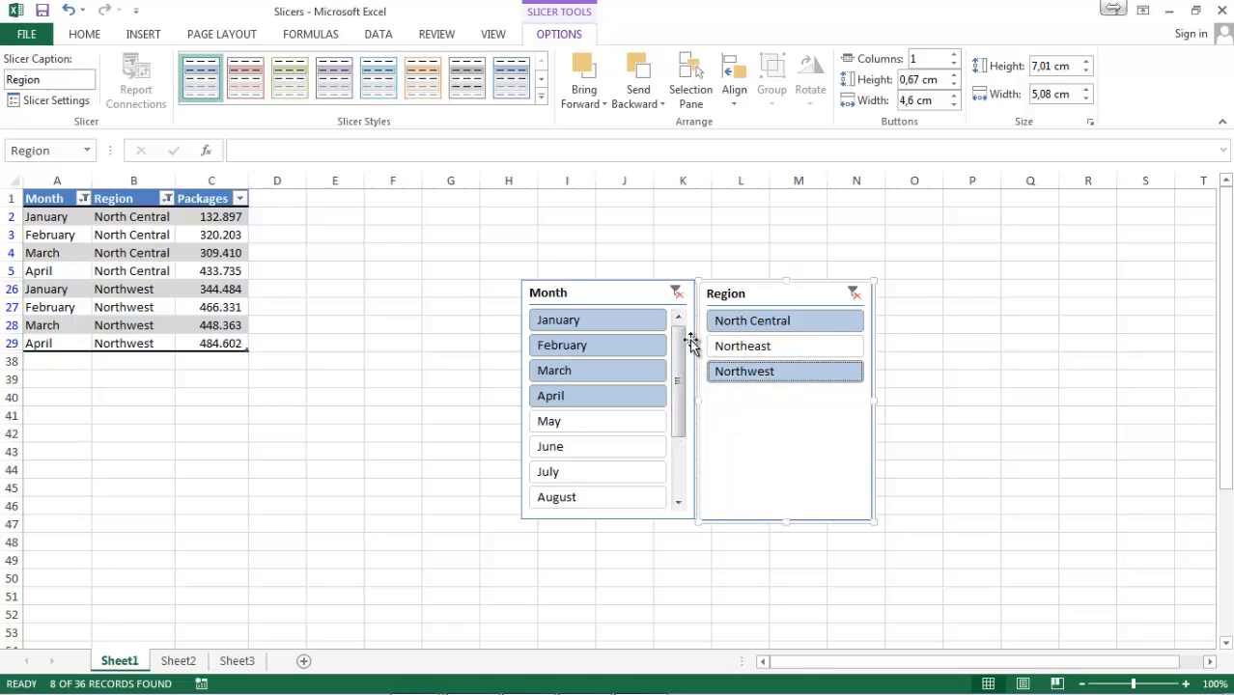
{"action": "right_click", "coordinate": [736, 298]}
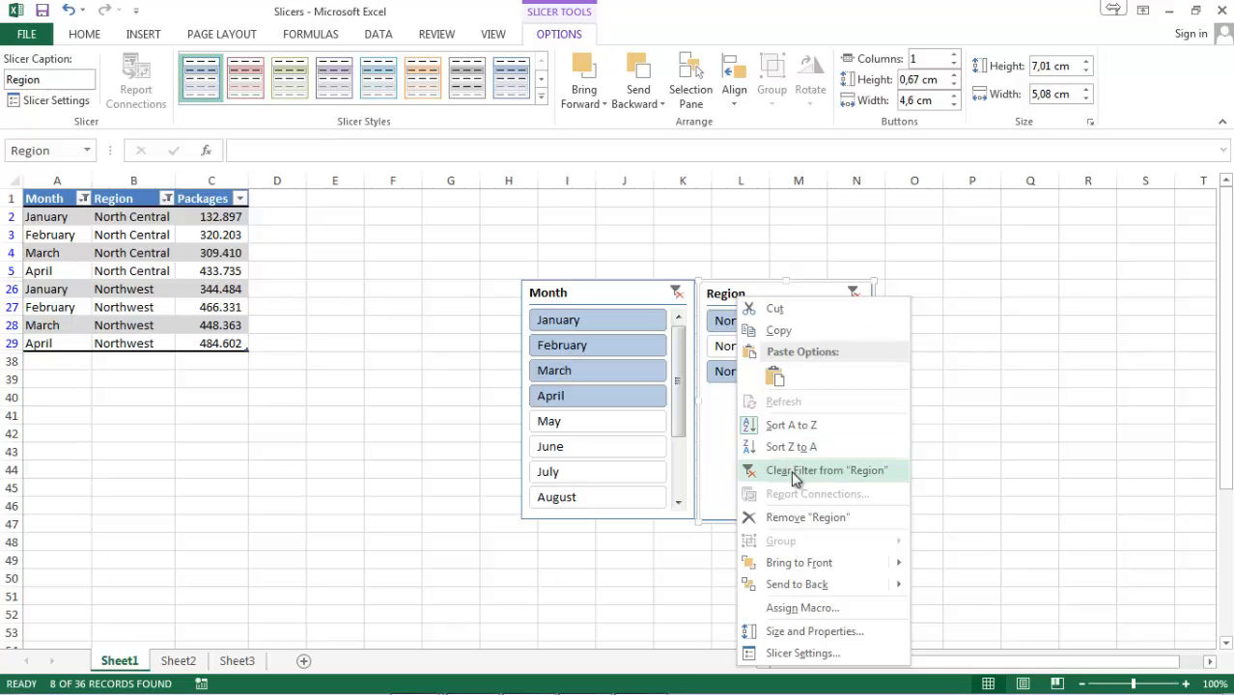
{"action": "left_click", "coordinate": [807, 518]}
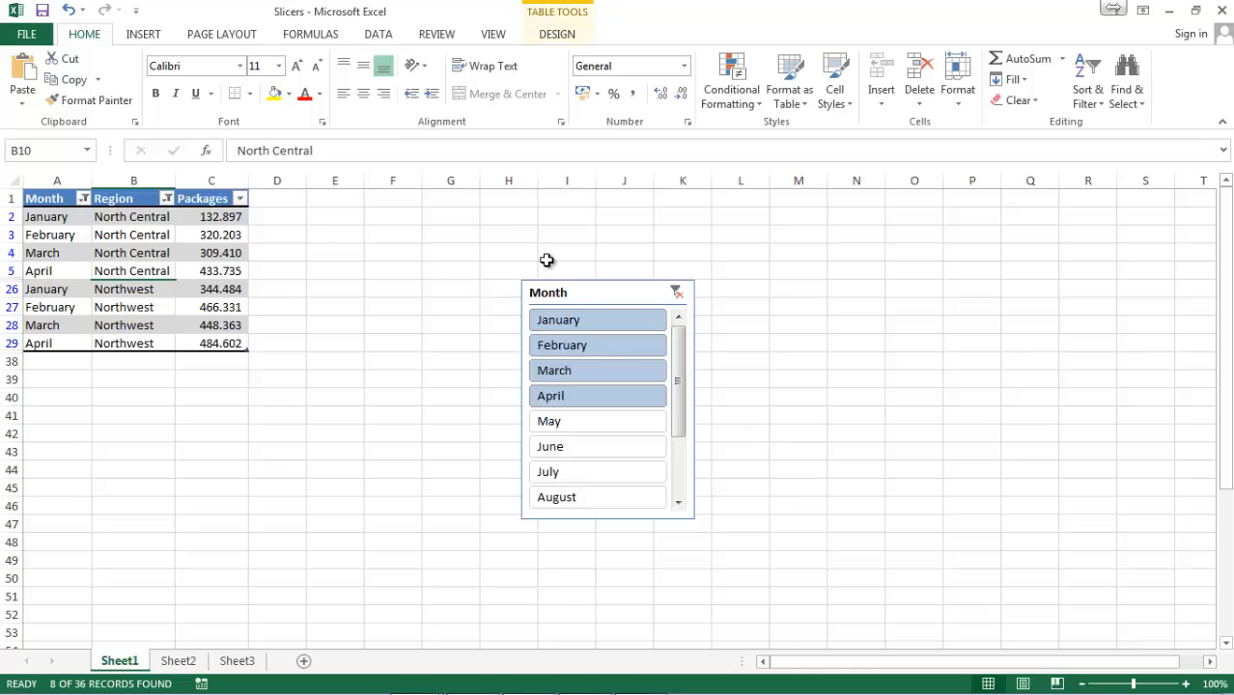
Filter the Month slicer to June, clear the Month filter, and remove the Month slicer from the sheet.
{"action": "left_click", "coordinate": [577, 295]}
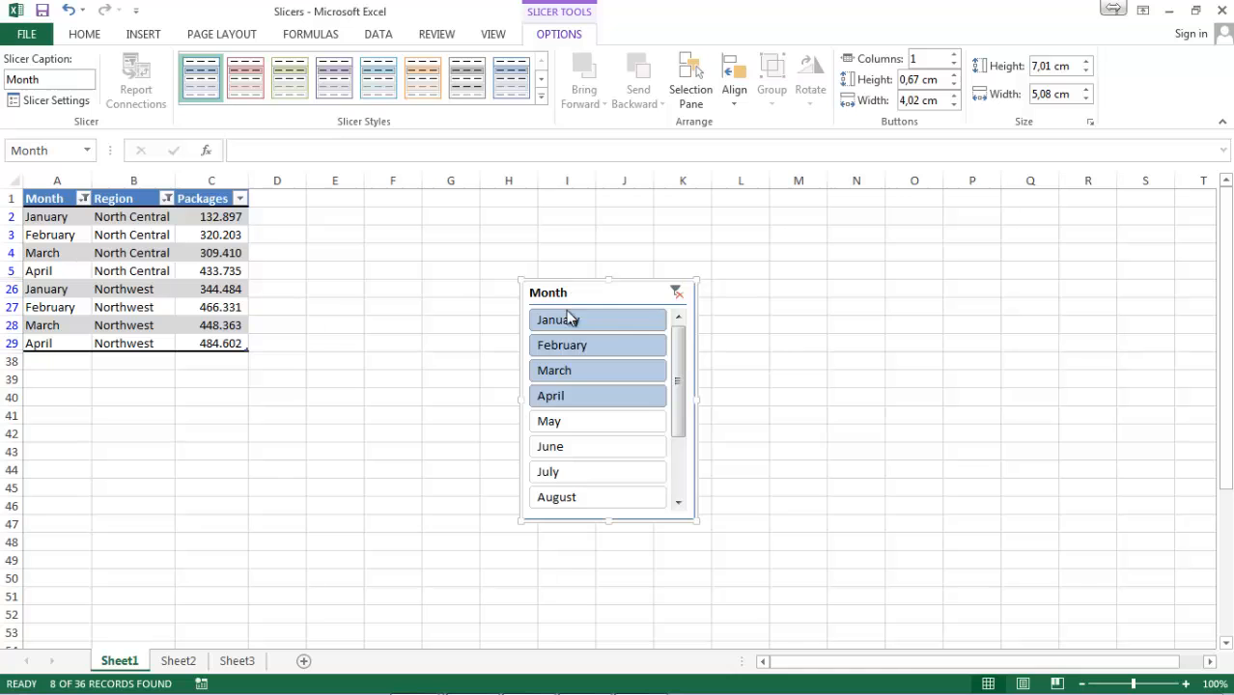
{"action": "left_click", "coordinate": [559, 450]}
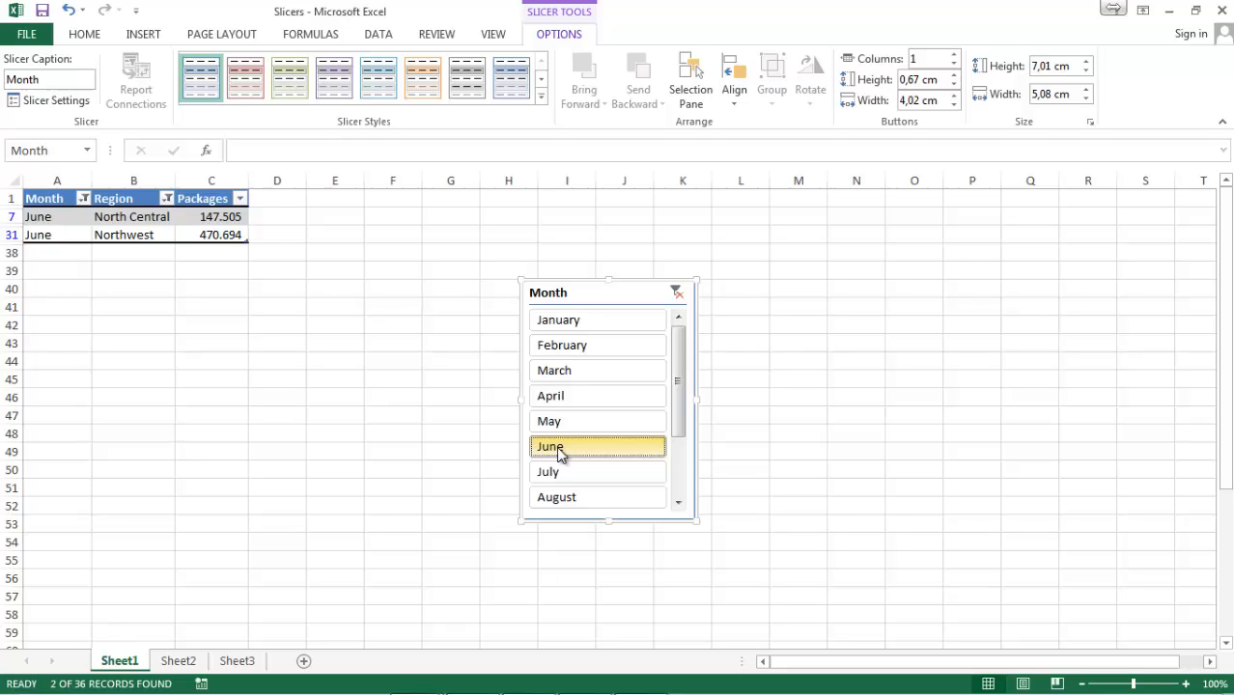
{"action": "left_click", "coordinate": [676, 294]}
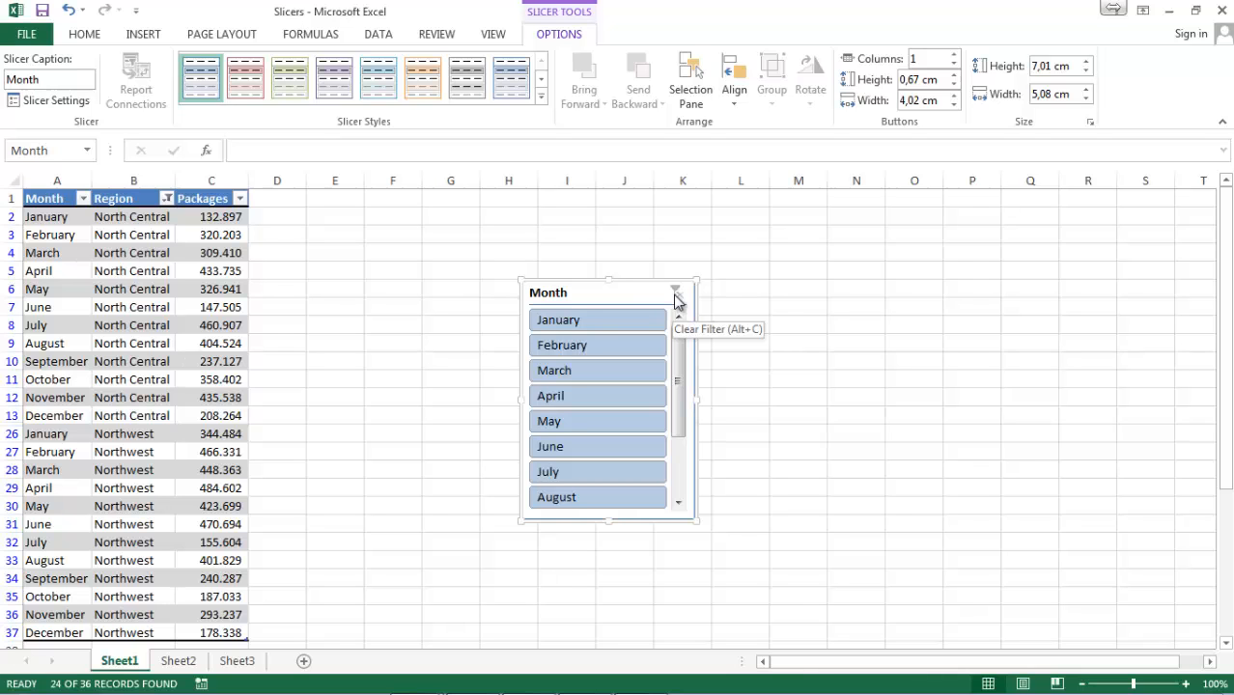
{"action": "right_click", "coordinate": [601, 291]}
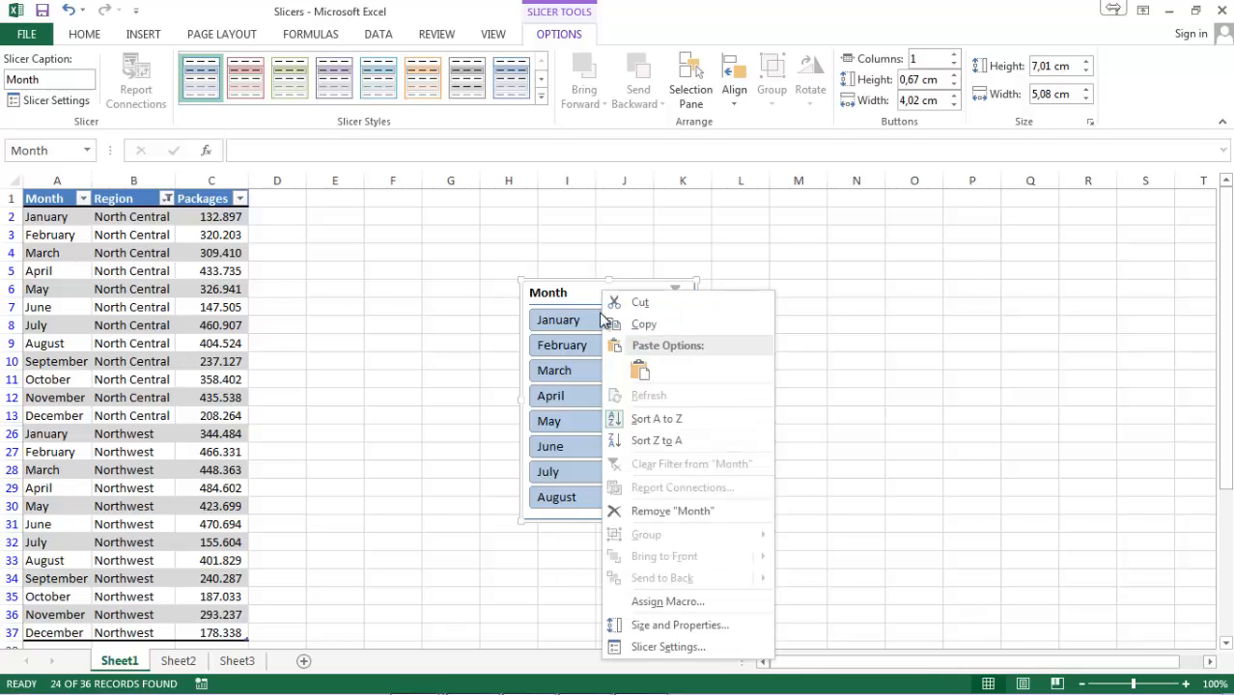
{"action": "left_click", "coordinate": [643, 511]}
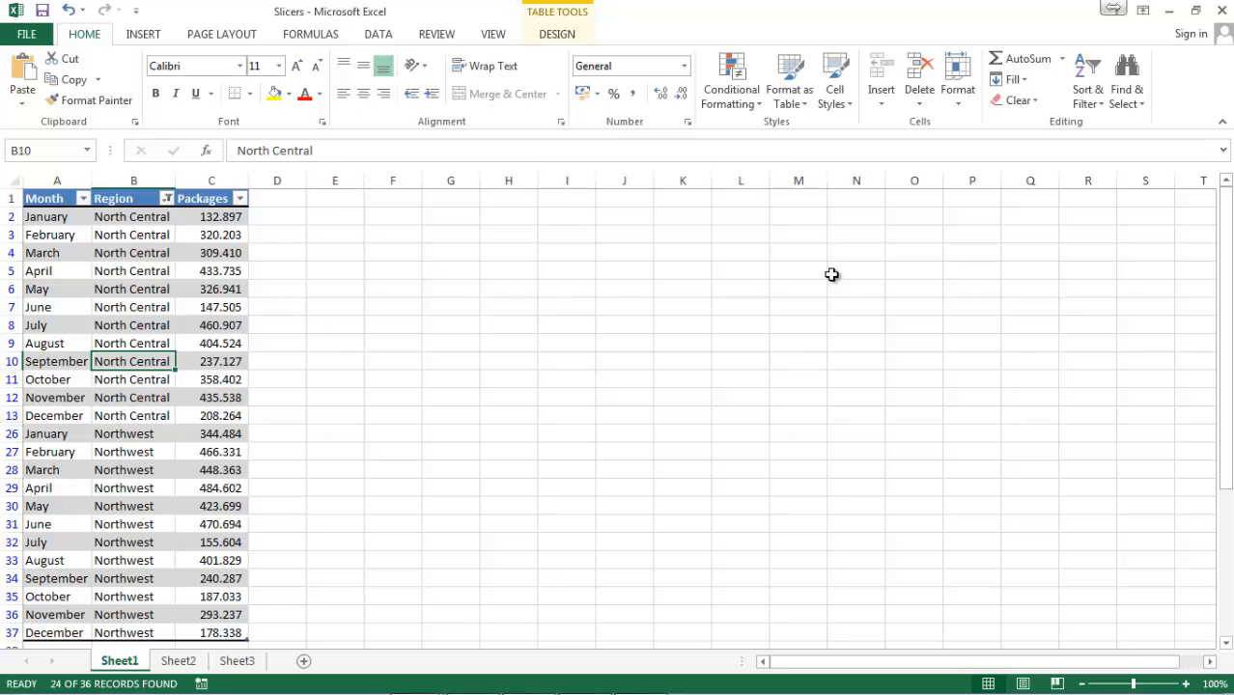
Switch to the file manager and open the ForFollowUp workbook.
{"action": "key", "text": "alt+Tab"}
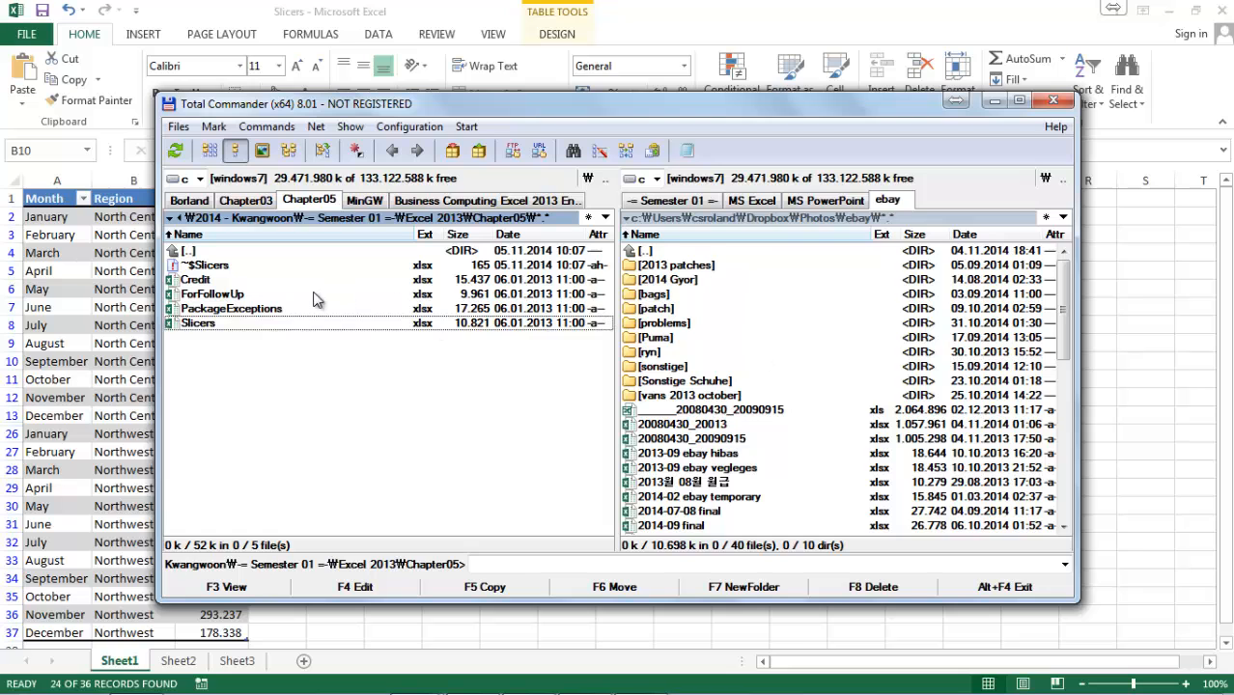
{"action": "double_click", "coordinate": [396, 294]}
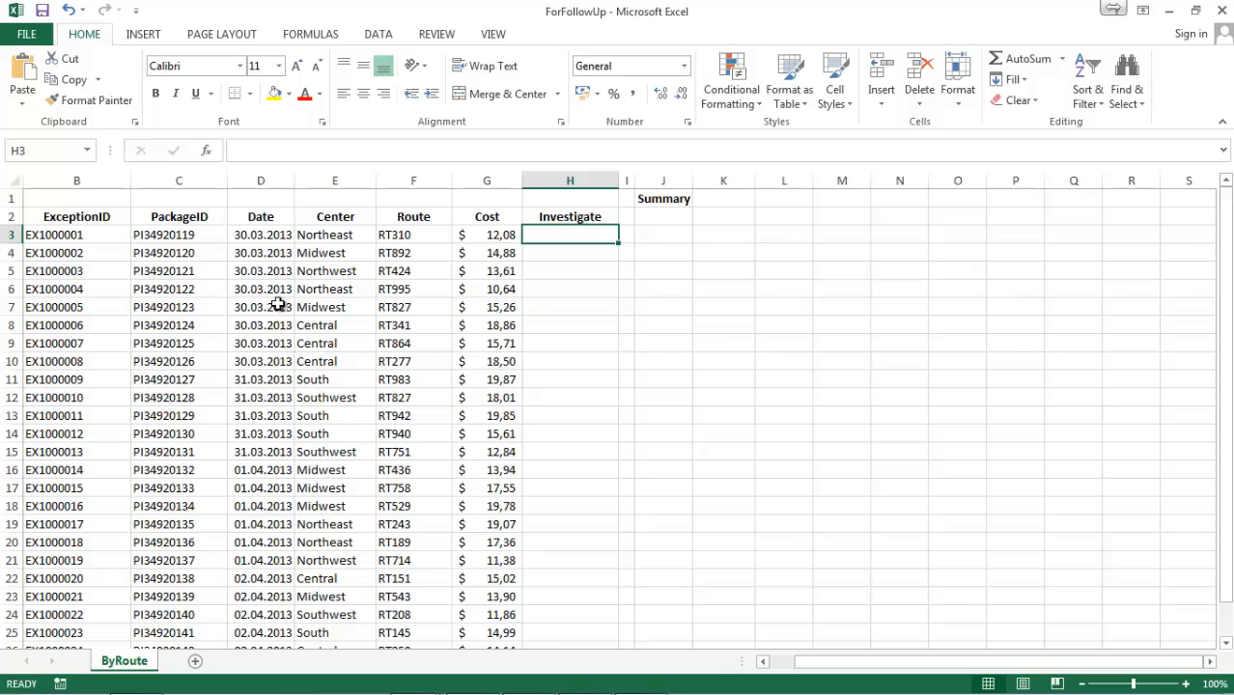
Try an IF formula in cell H3 that returns "true" when RAND()<=0.3 and "false" otherwise.
{"action": "left_click", "coordinate": [504, 154]}
{"action": "type", "text": "="}
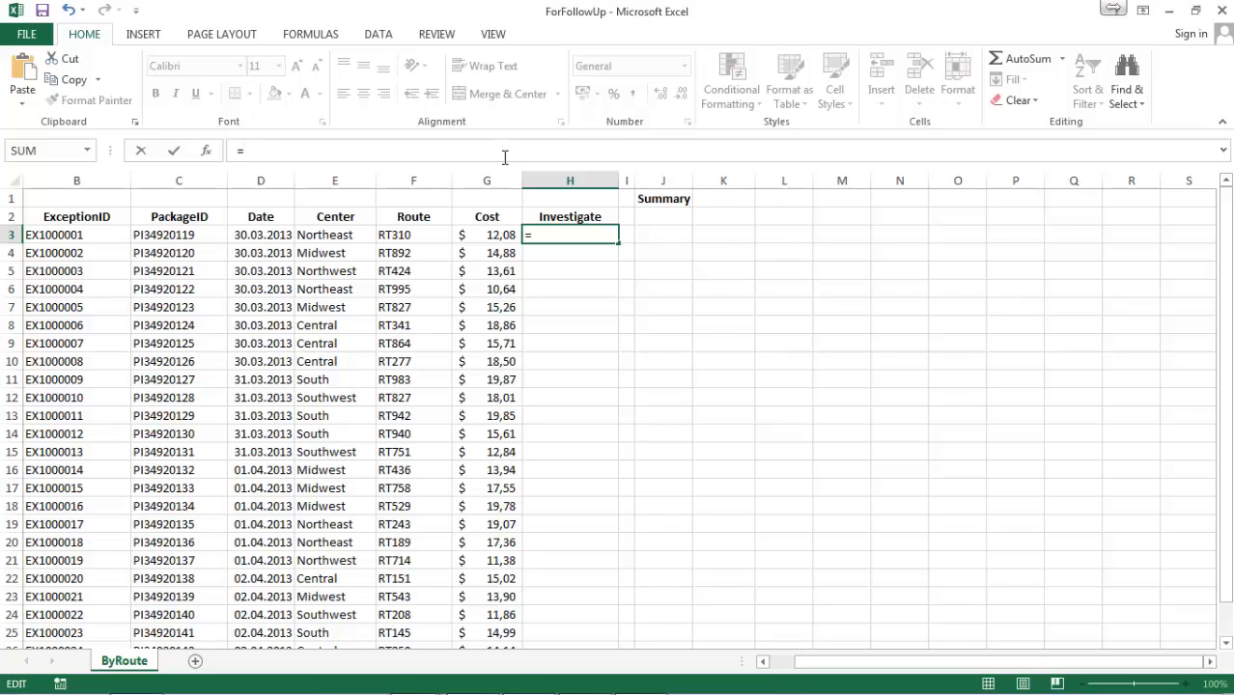
{"action": "type", "text": "IF"}
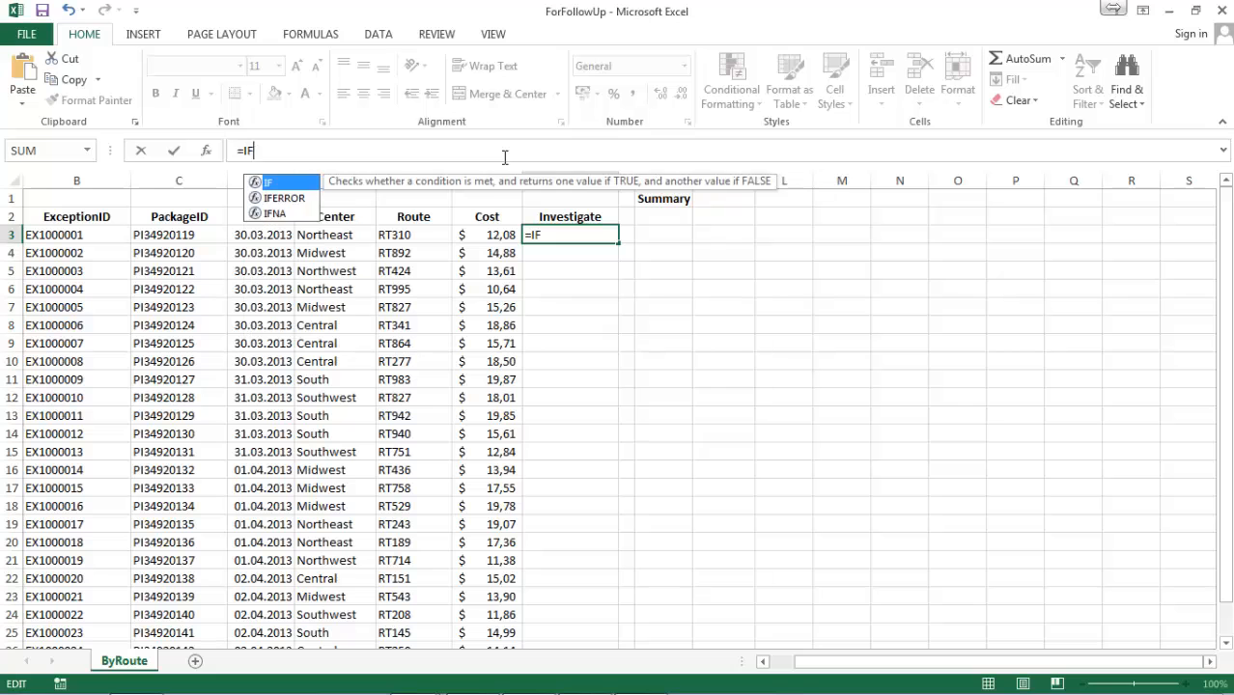
{"action": "type", "text": "(R"}
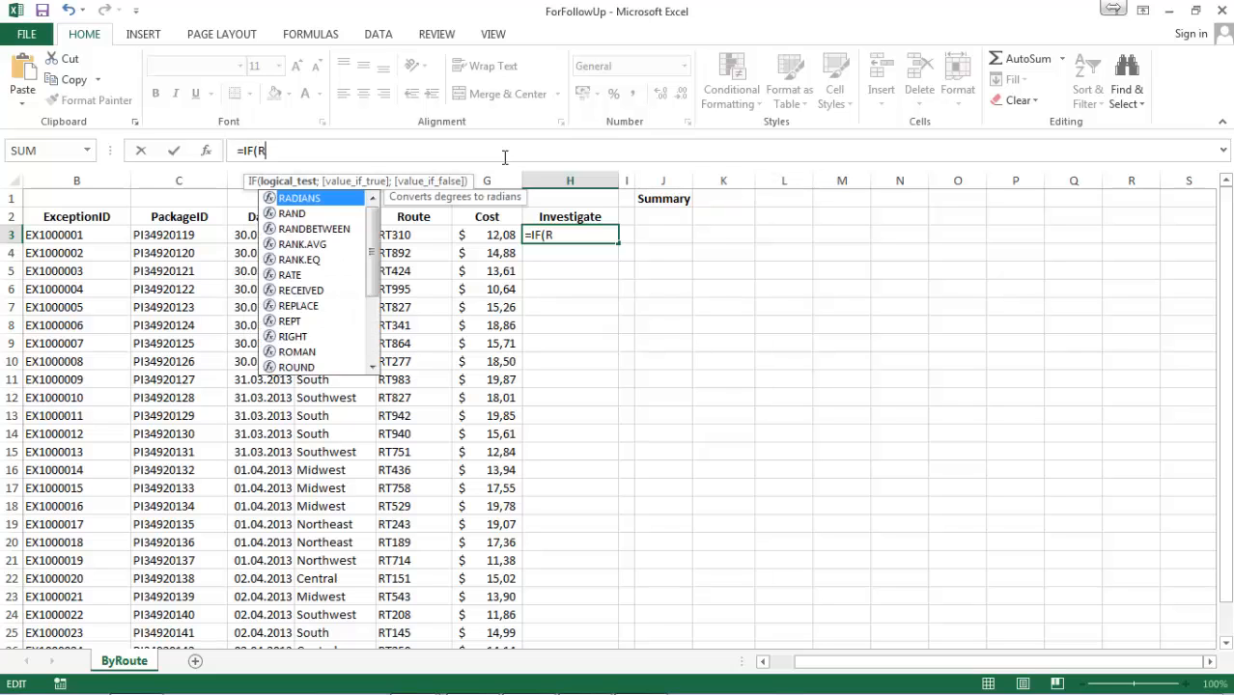
{"action": "type", "text": "AND()"}
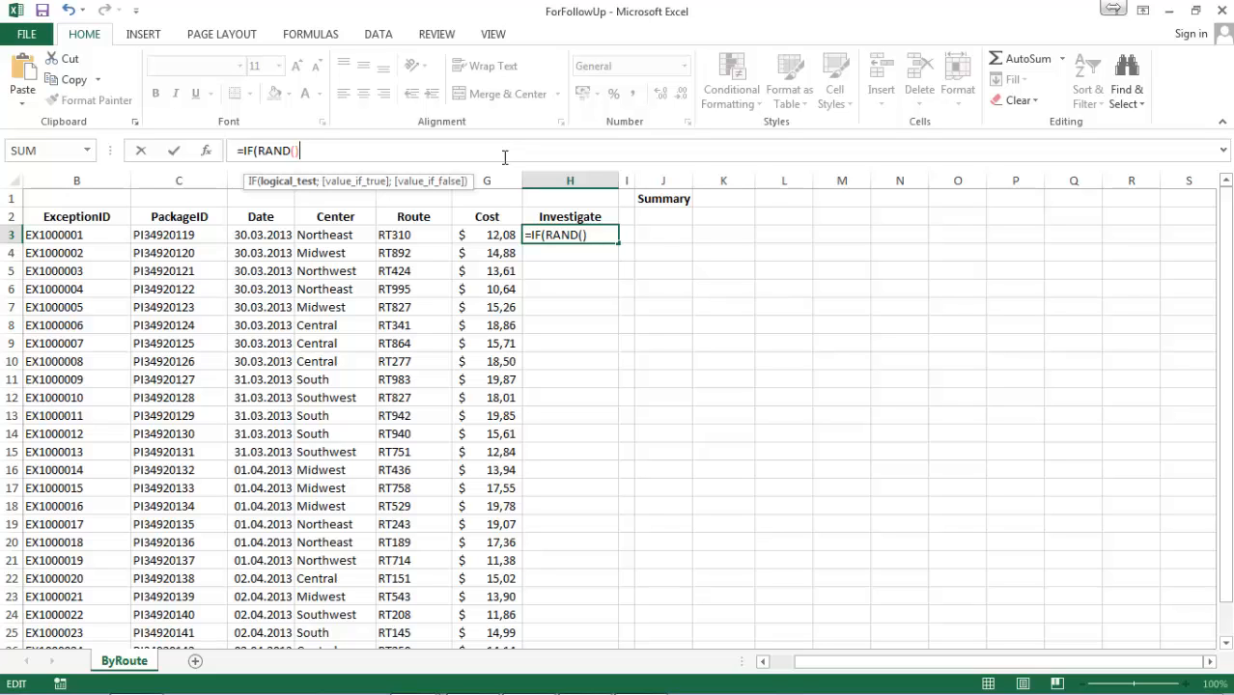
{"action": "type", "text": "<=0.3,"}
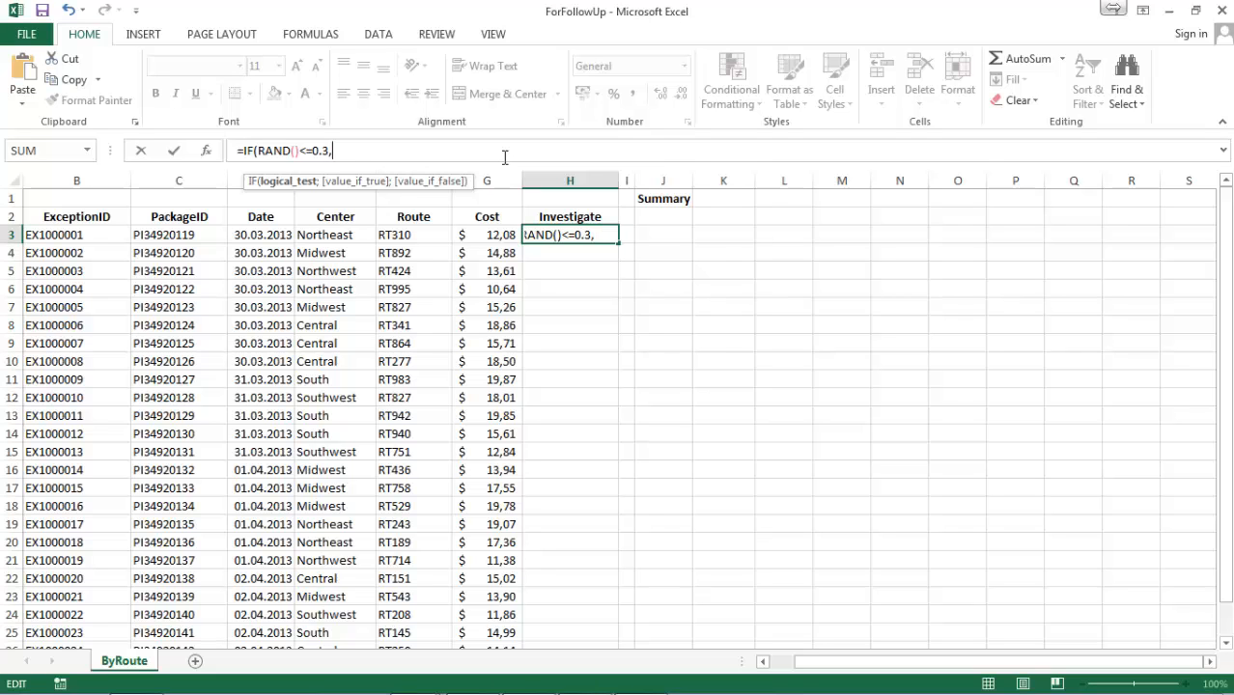
{"action": "type", "text": "\"true"}
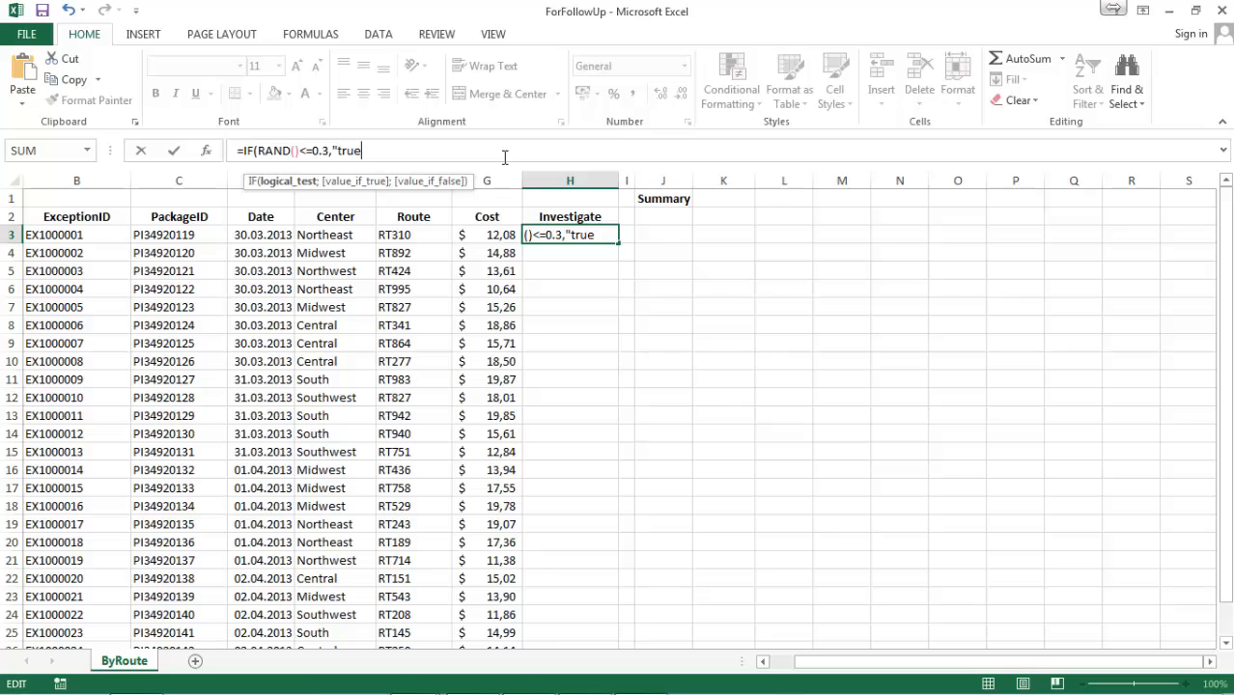
{"action": "type", "text": "\","}
{"action": "type", "text": "\"fales"}
{"action": "key", "text": "BackSpace"}
{"action": "key", "text": "BackSpace"}
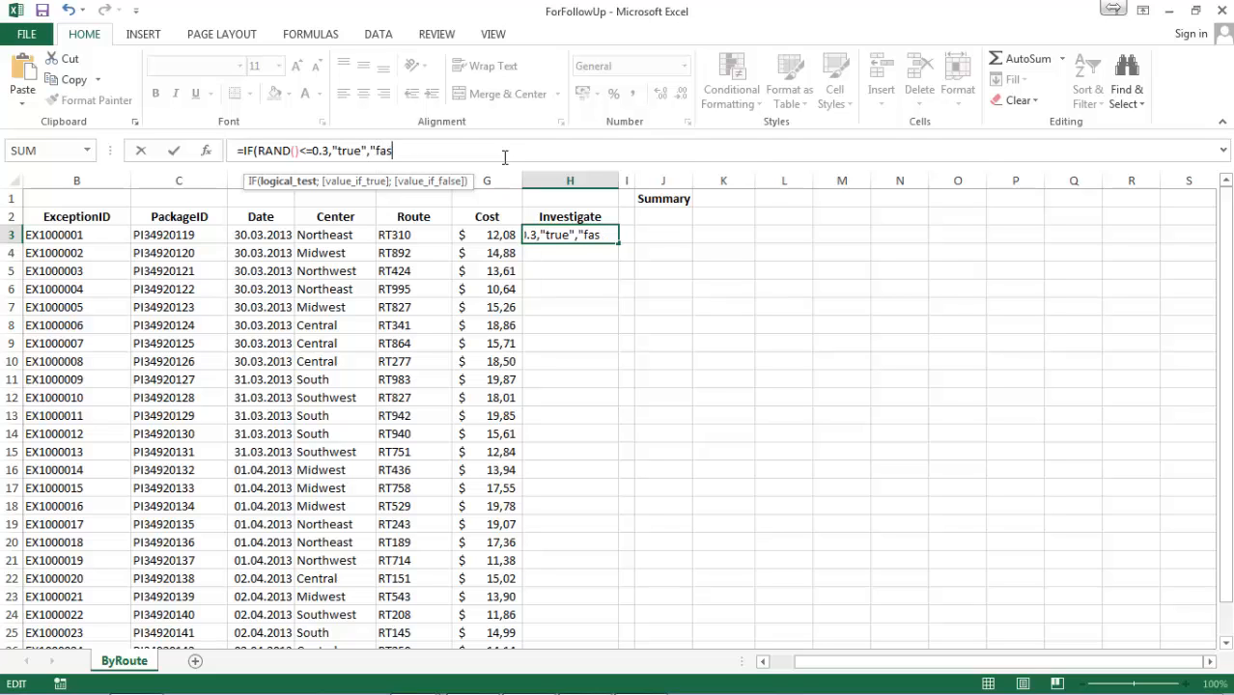
{"action": "type", "text": "se)"}
Replace the formula in H3 with =randbetween(1,100), try to enter it, and discard the entry.
{"action": "left_click_drag", "start_coordinate": [474, 154], "coordinate": [243, 151]}
{"action": "type", "text": "ra"}
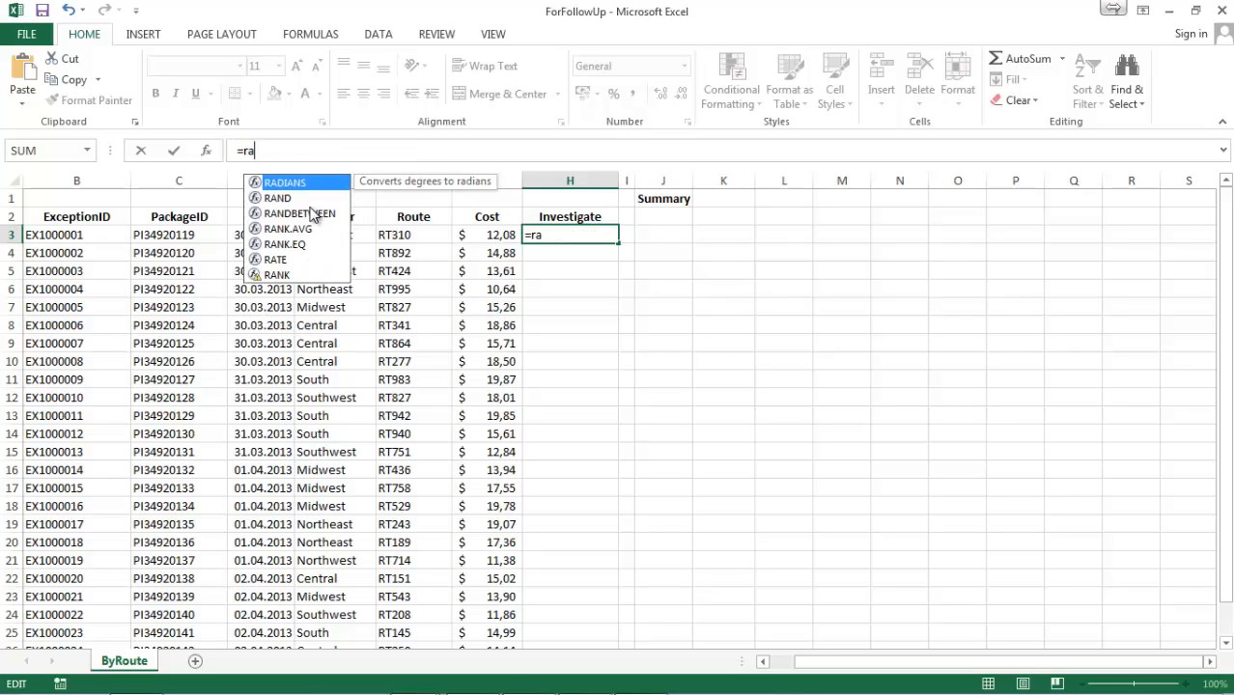
{"action": "type", "text": "ndb"}
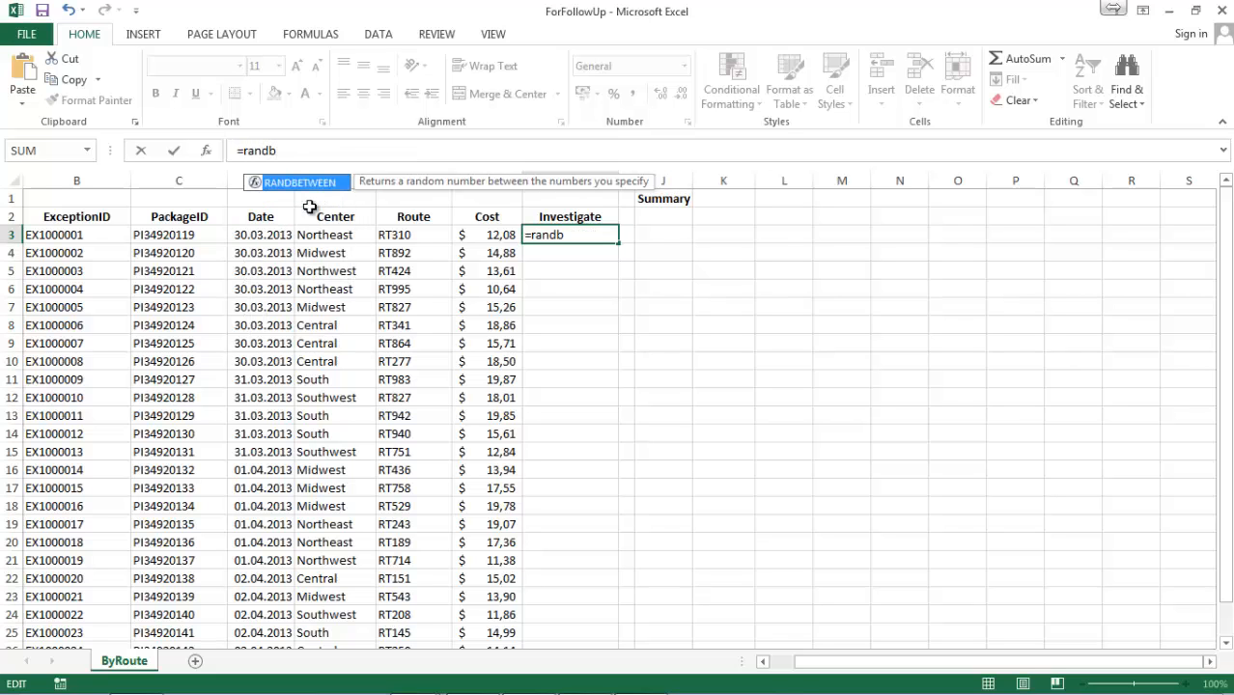
{"action": "type", "text": "etween(1,100)"}
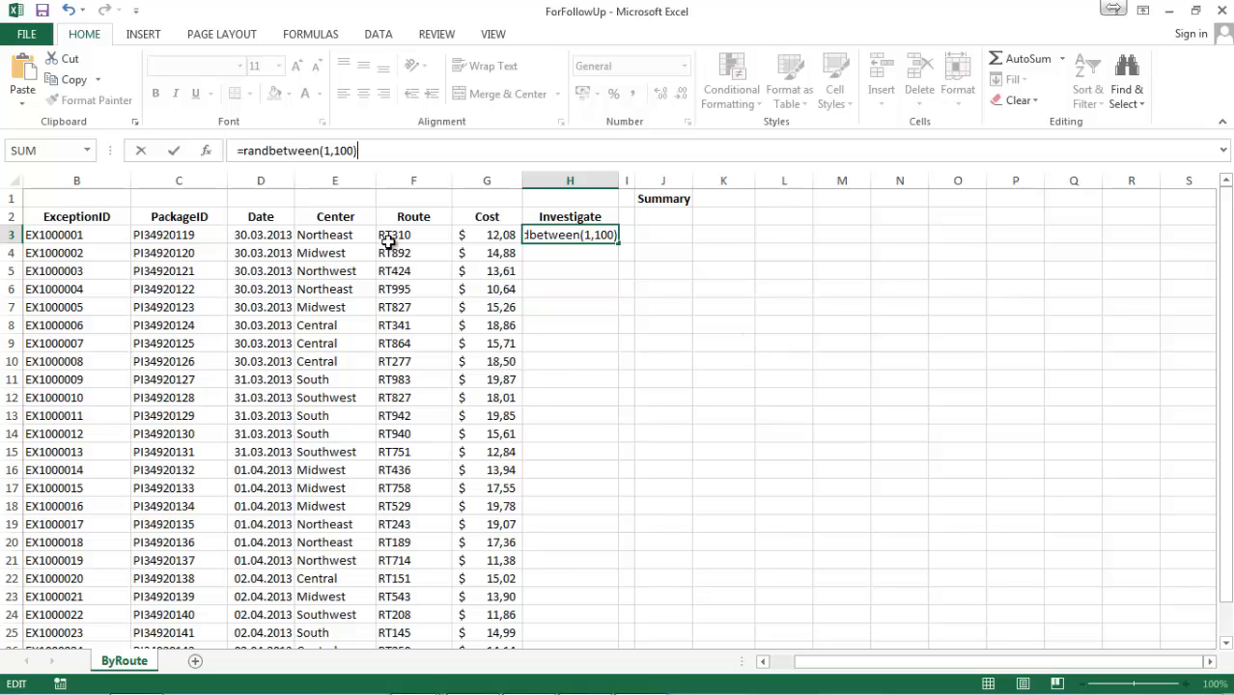
{"action": "left_click", "coordinate": [493, 239]}
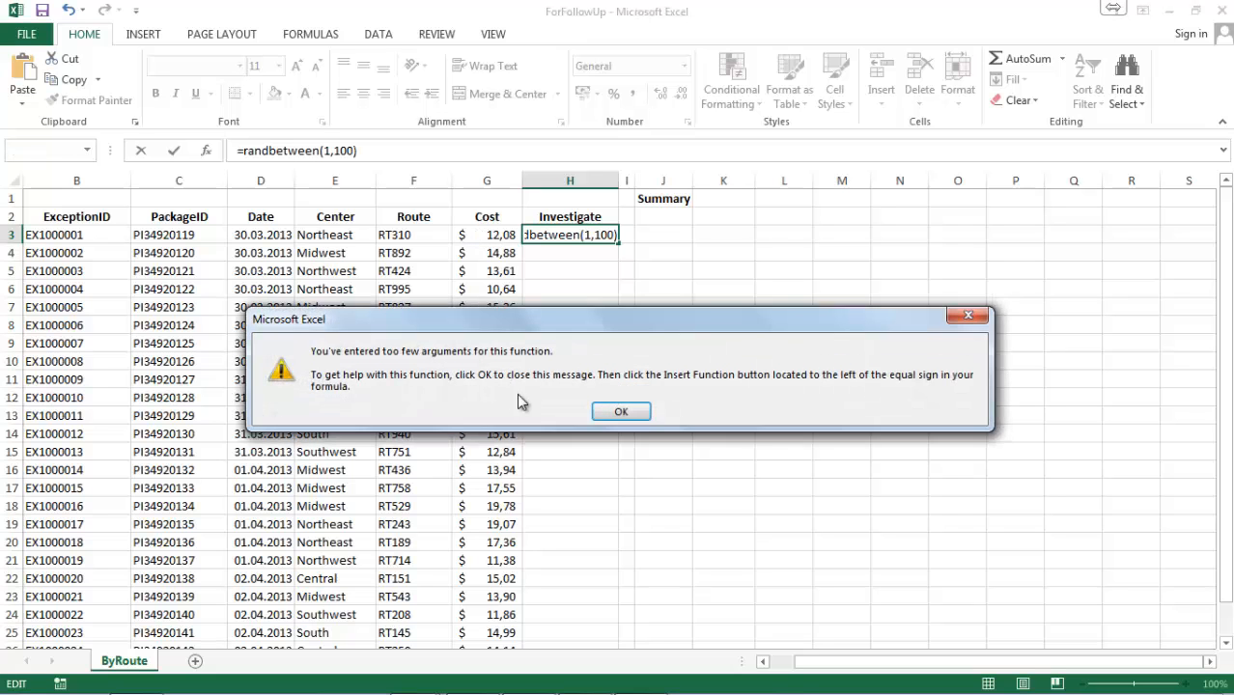
{"action": "left_click", "coordinate": [608, 411]}
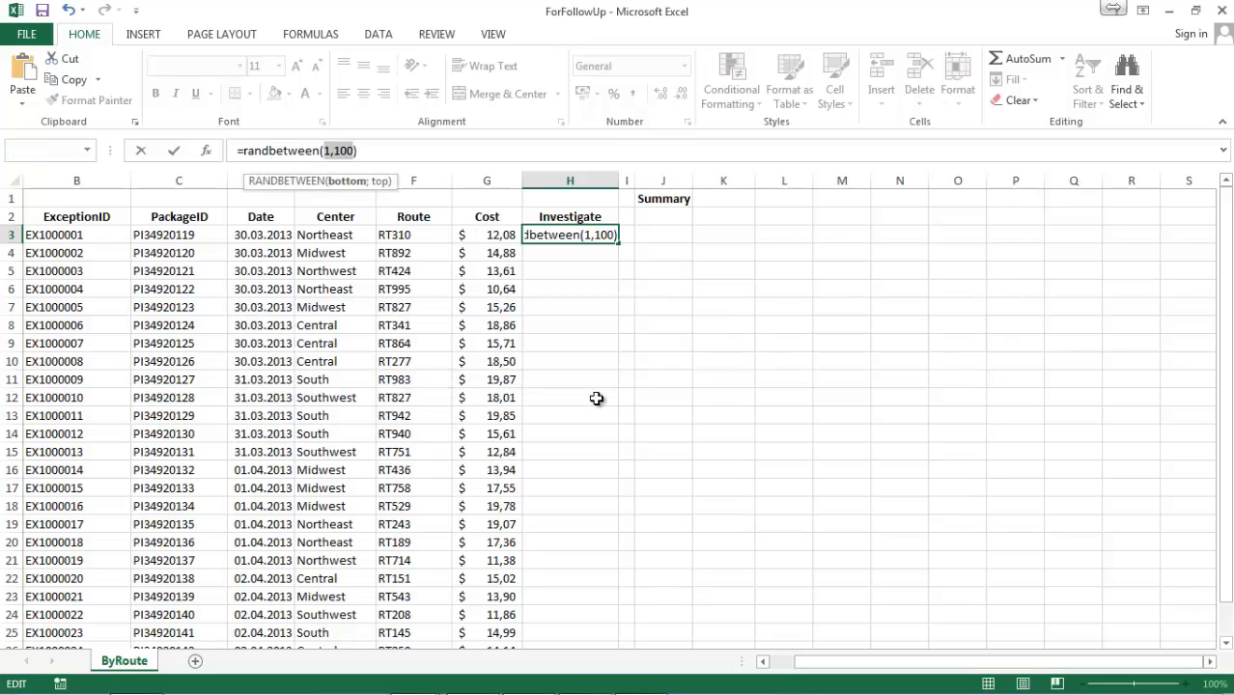
{"action": "key", "text": "Escape"}
Select the Cost values G3:G27 and examine the extent of the range and its summary statistics.
{"action": "left_click", "coordinate": [490, 232]}
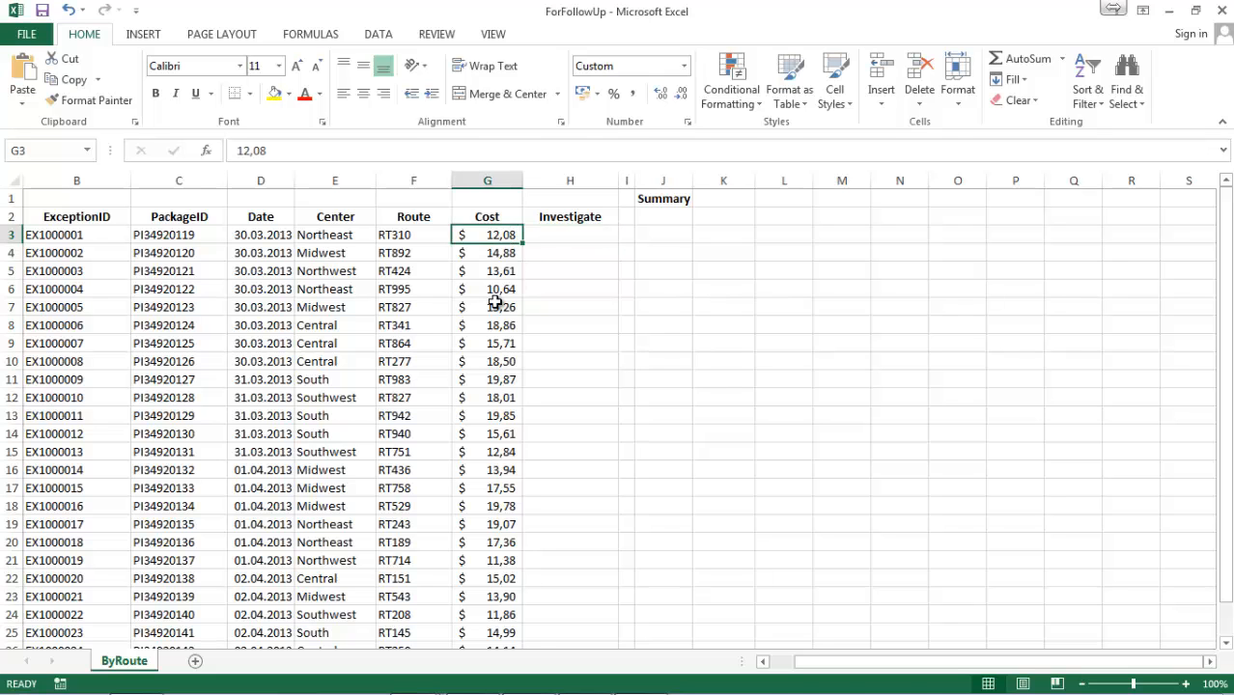
{"action": "key", "text": "ctrl+shift+Down"}
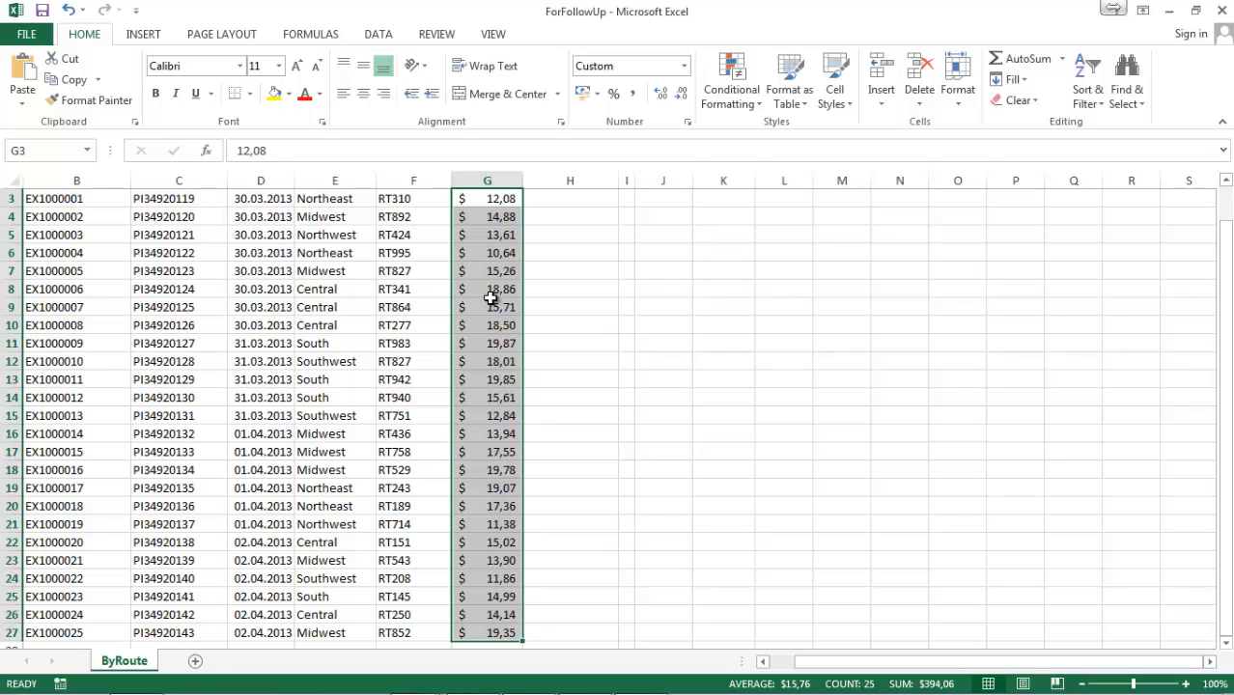
{"action": "scroll", "coordinate": [490, 298], "scroll_direction": "down", "scroll_amount": 2}
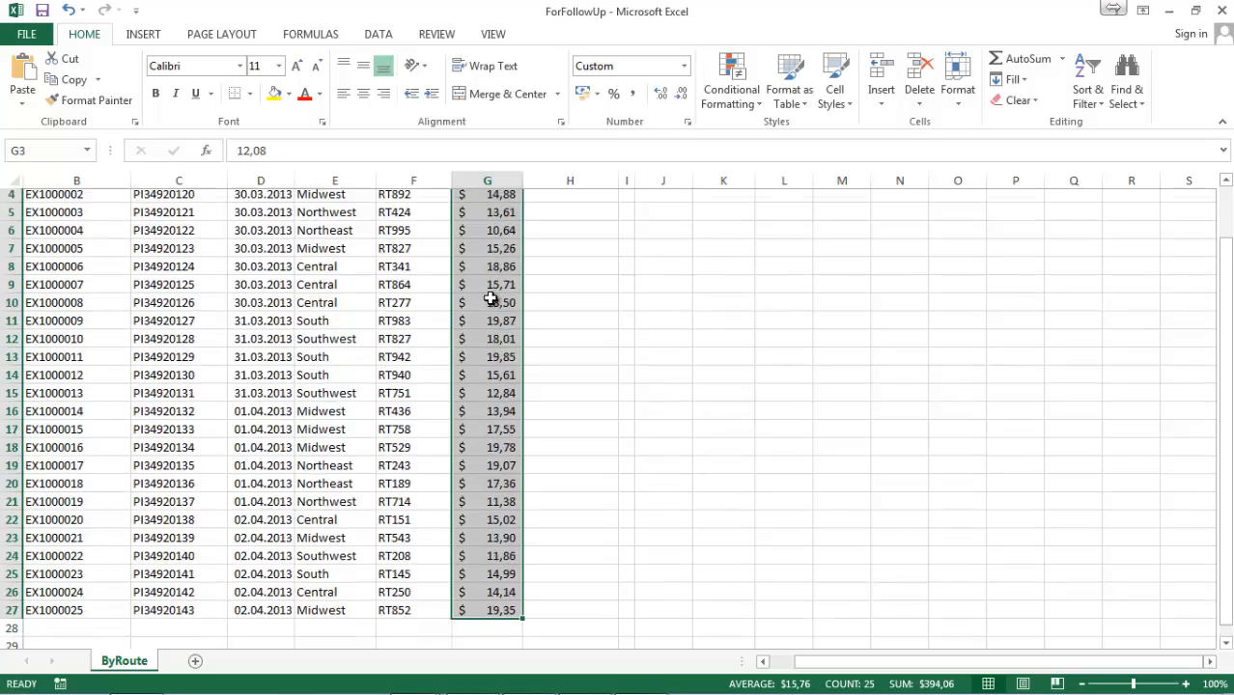
{"action": "scroll", "coordinate": [490, 298], "scroll_direction": "up", "scroll_amount": 1}
{"action": "mouse_move", "coordinate": [29, 666]}
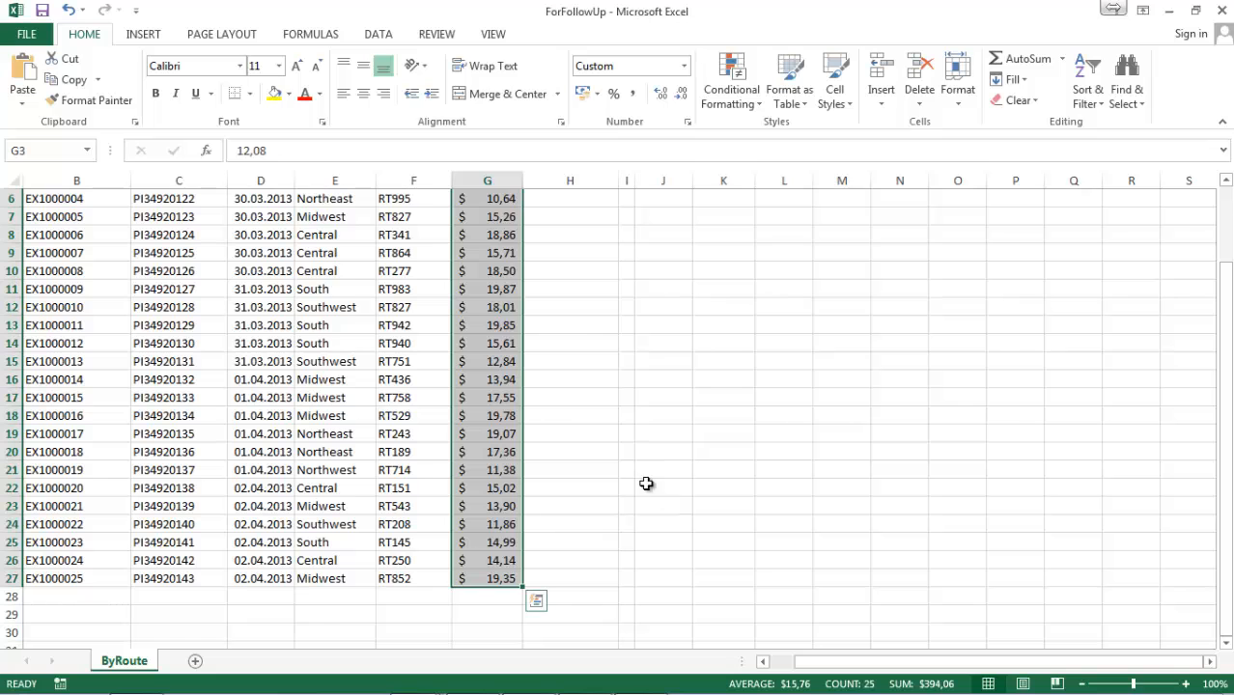
{"action": "scroll", "coordinate": [599, 428], "scroll_direction": "up", "scroll_amount": 2}
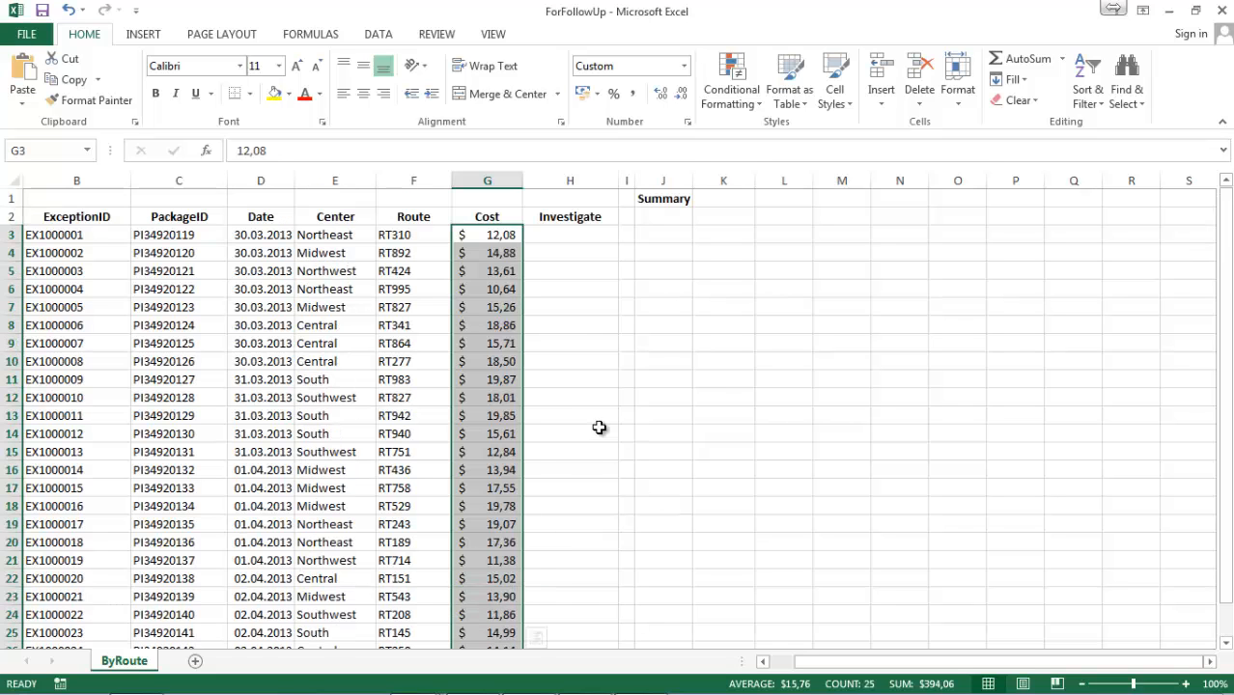
Start an AGGREGATE formula in cell J2 under Summary with function number 1 (AVERAGE).
{"action": "left_click", "coordinate": [667, 217]}
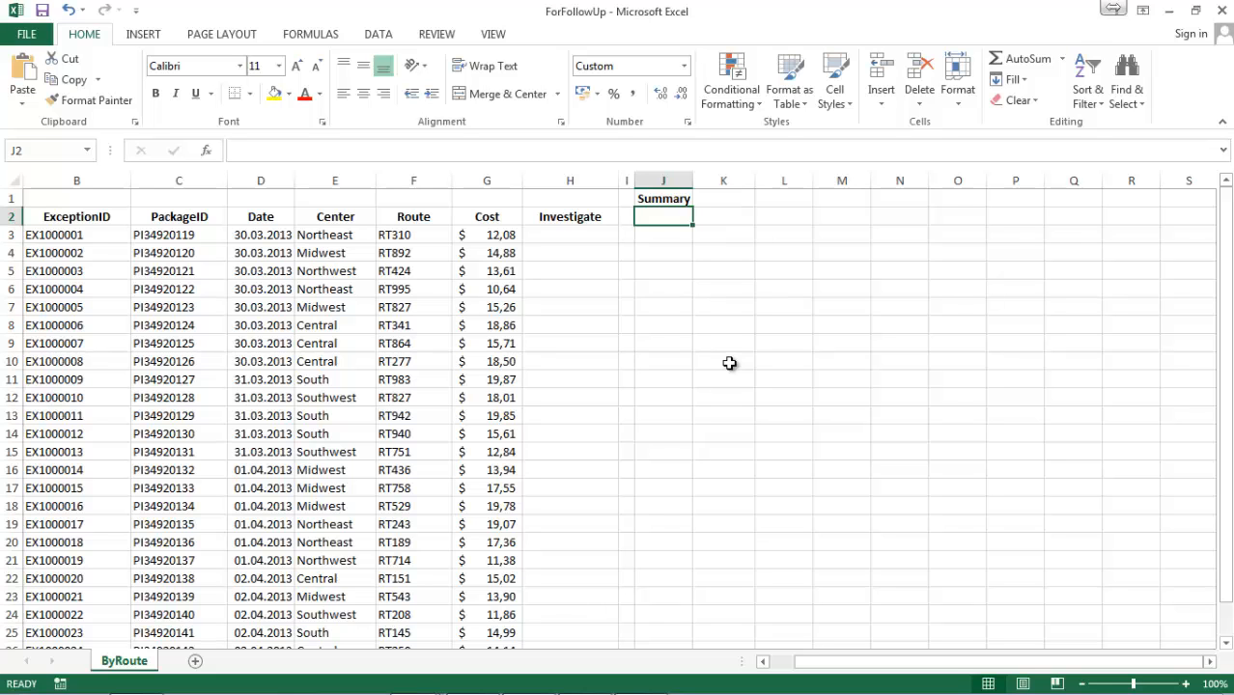
{"action": "type", "text": "=ag"}
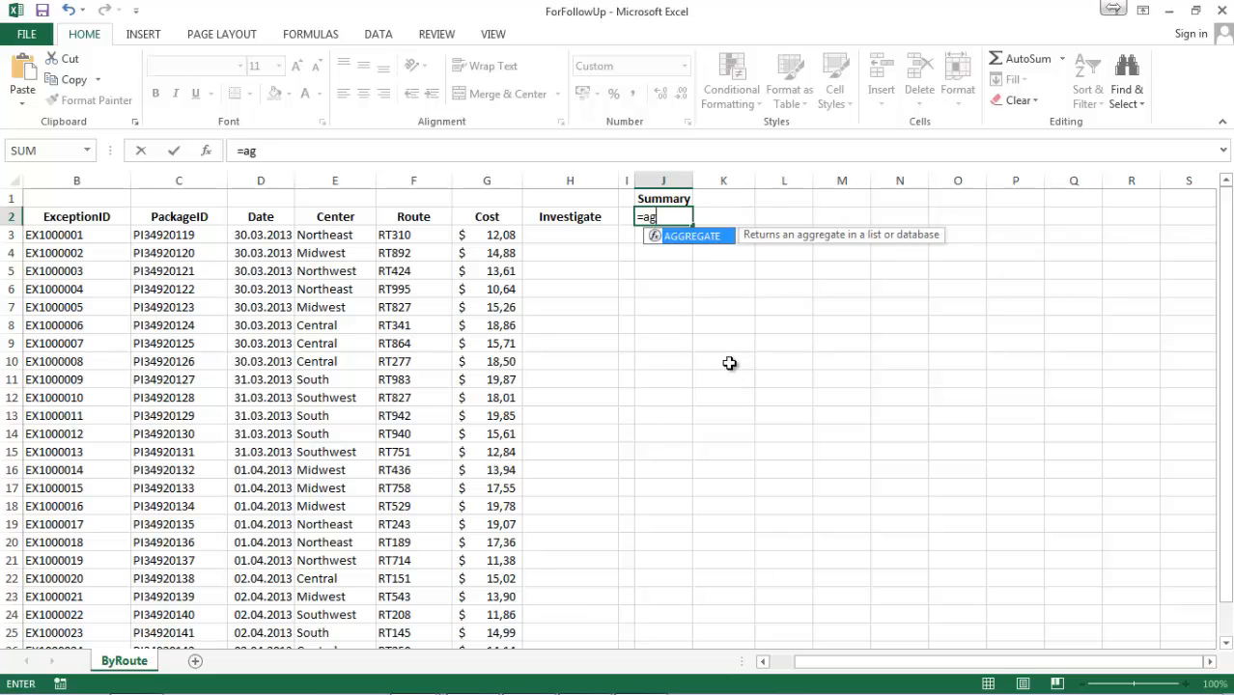
{"action": "type", "text": "gra"}
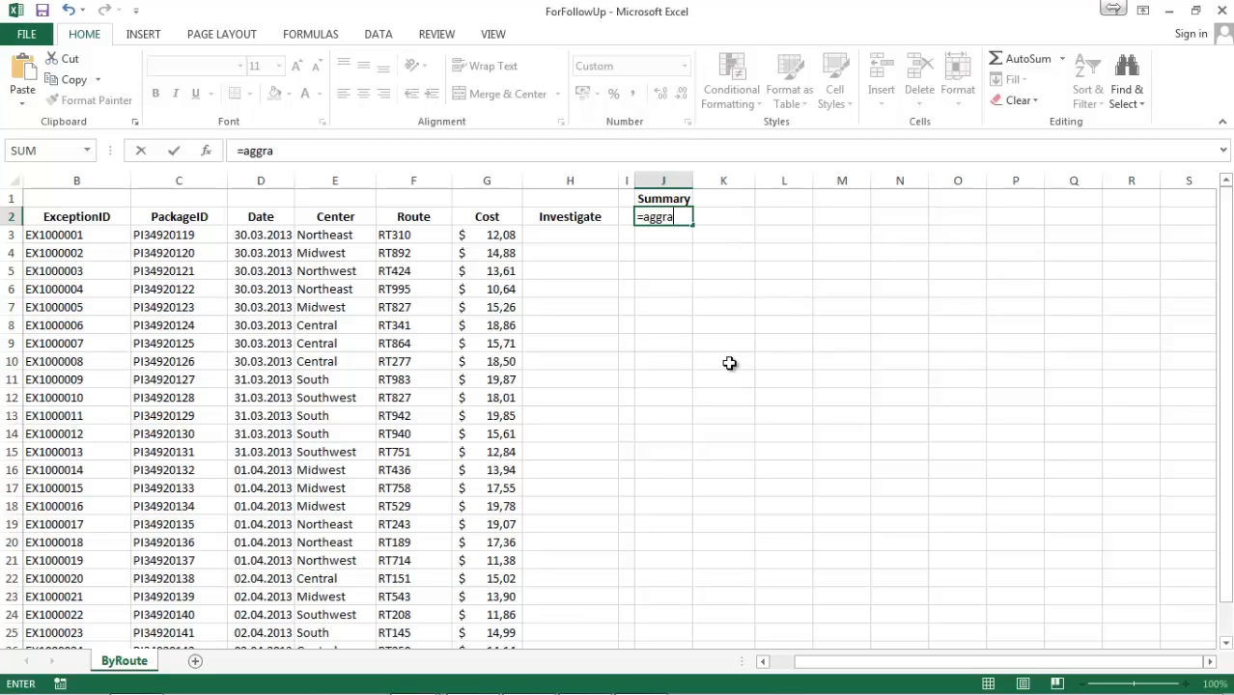
{"action": "key", "text": "BackSpace"}
{"action": "type", "text": "egate"}
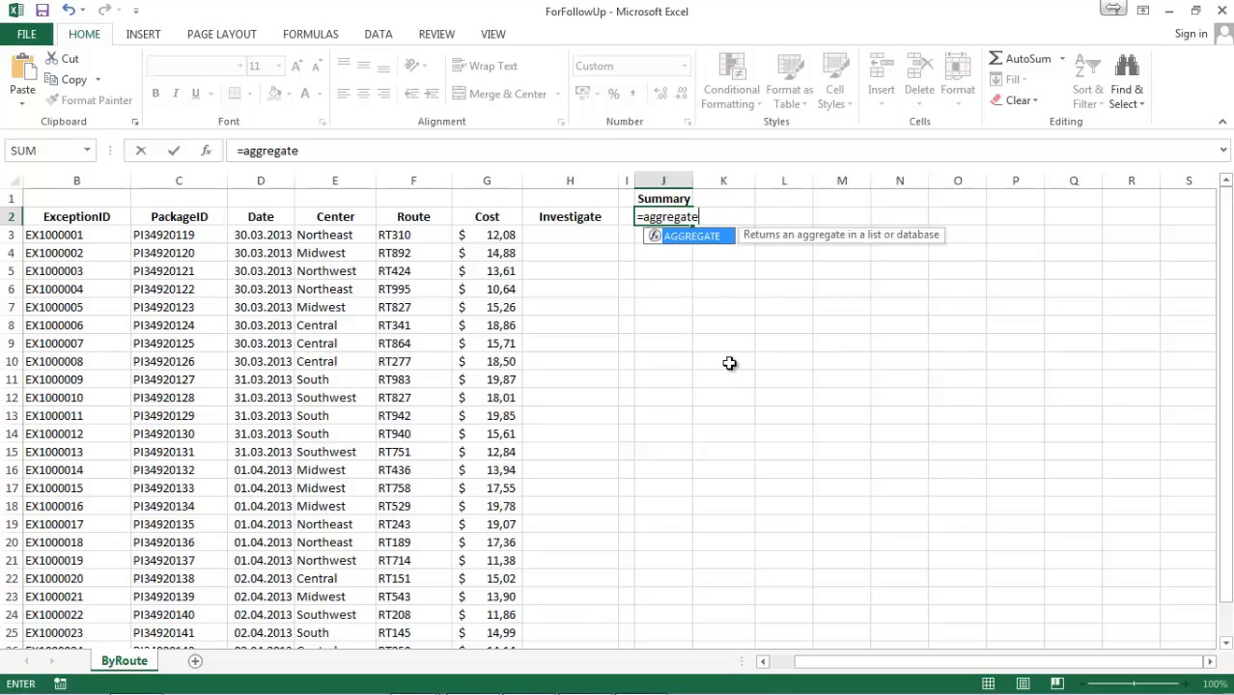
{"action": "type", "text": "(1"}
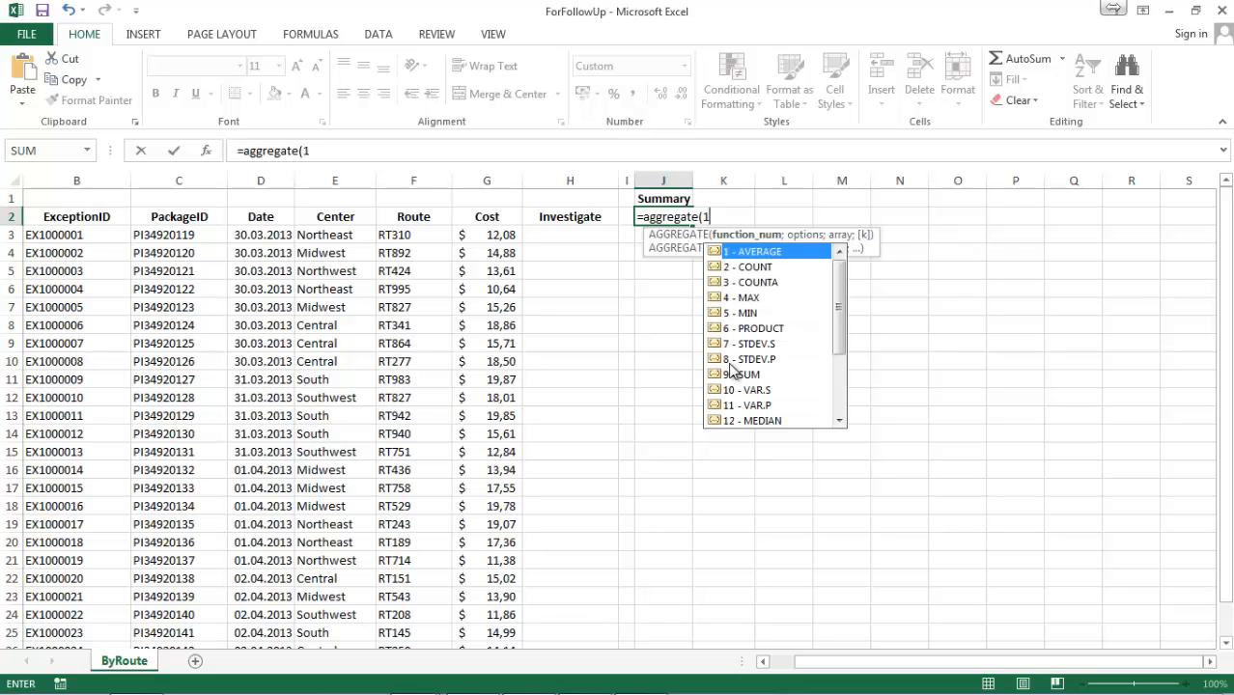
{"action": "type", "text": ",1"}
Complete the AGGREGATE formula in J2 as =aggregate(1;1;g3:g27), averaging Cost while ignoring hidden rows and nested SUBTOTAL and AGGREGATE functions.
{"action": "key", "text": "Escape"}
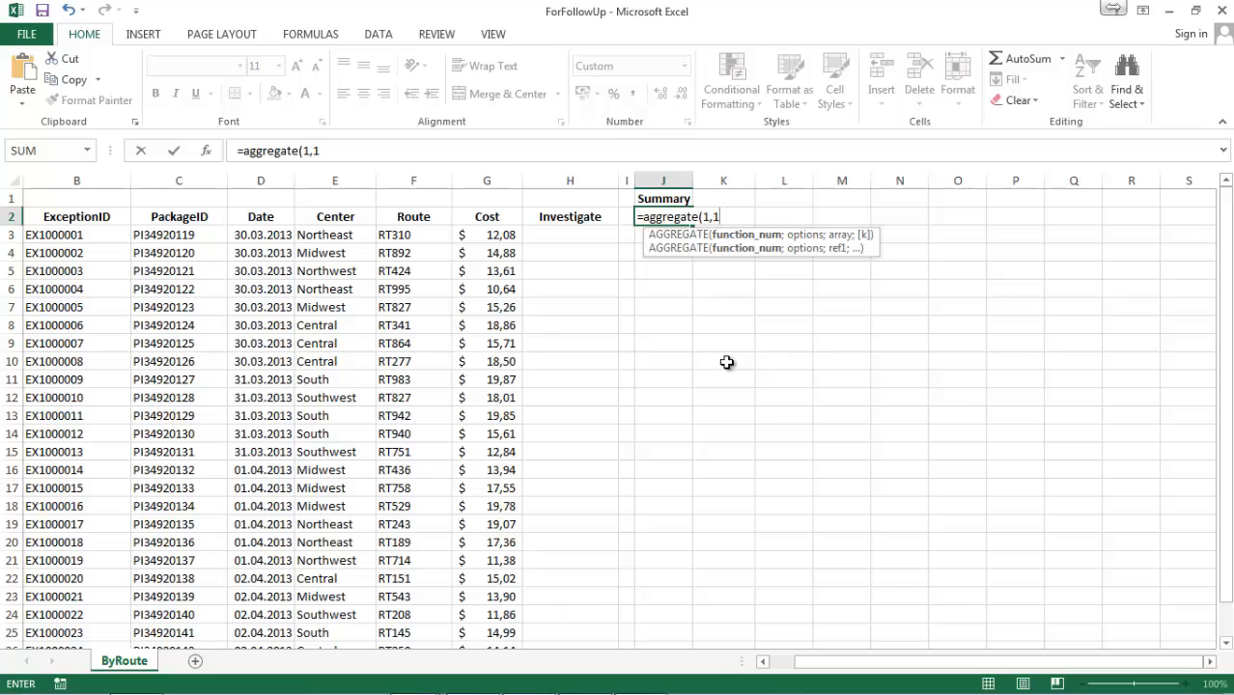
{"action": "key", "text": "BackSpace"}
{"action": "key", "text": "BackSpace"}
{"action": "type", "text": ";"}
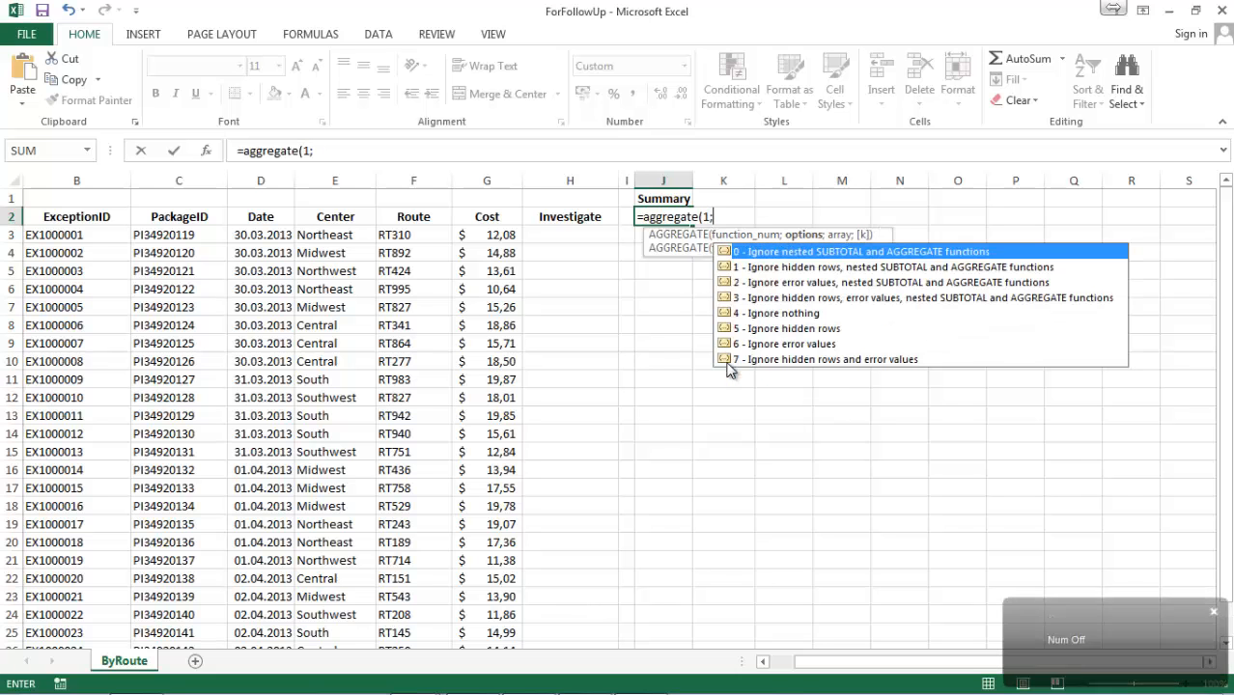
{"action": "type", "text": "1;"}
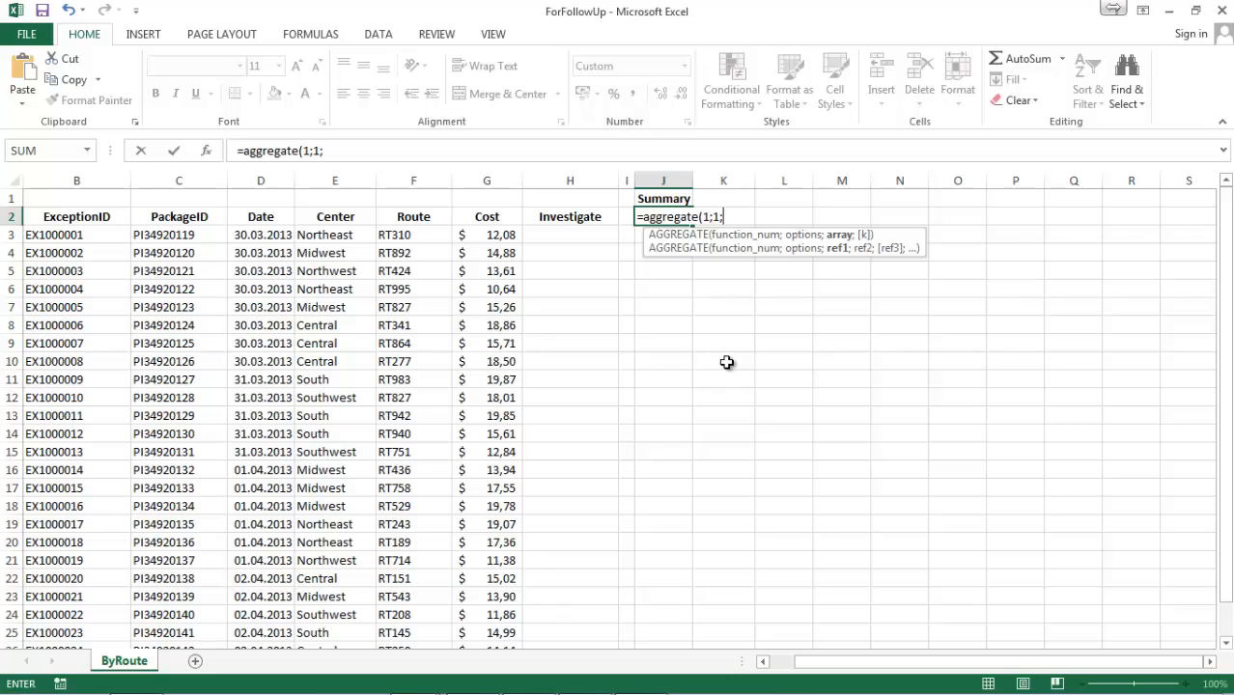
{"action": "type", "text": "g"}
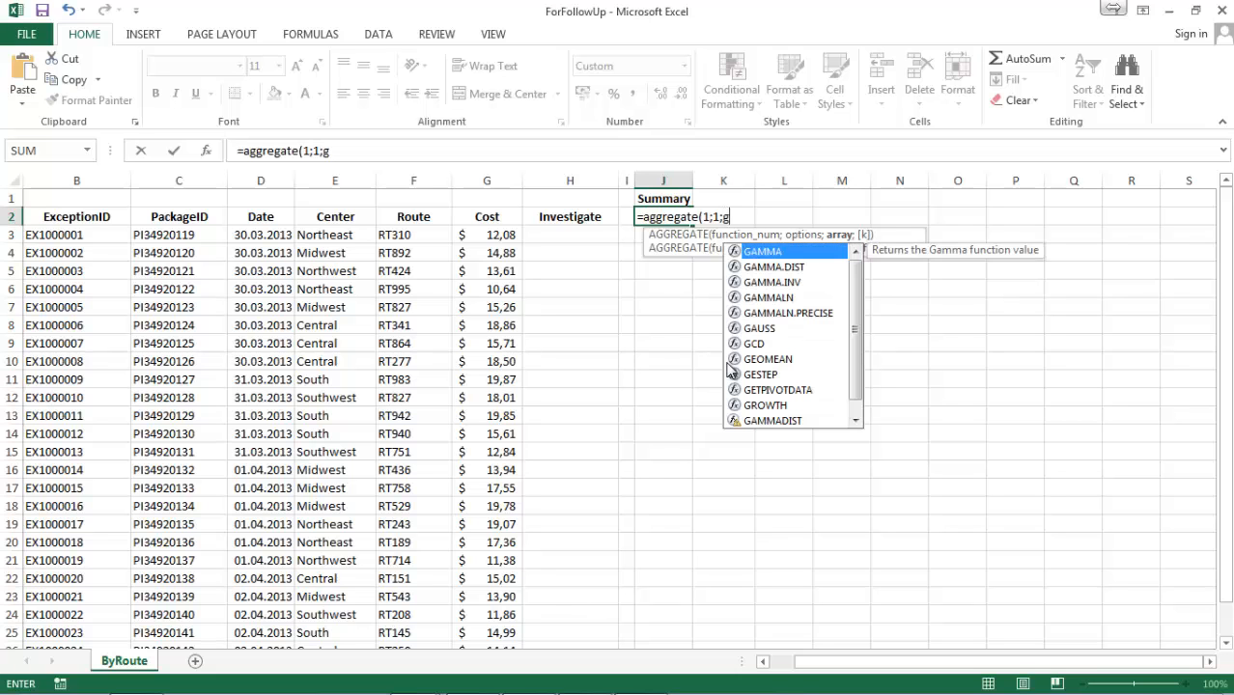
{"action": "type", "text": "3:"}
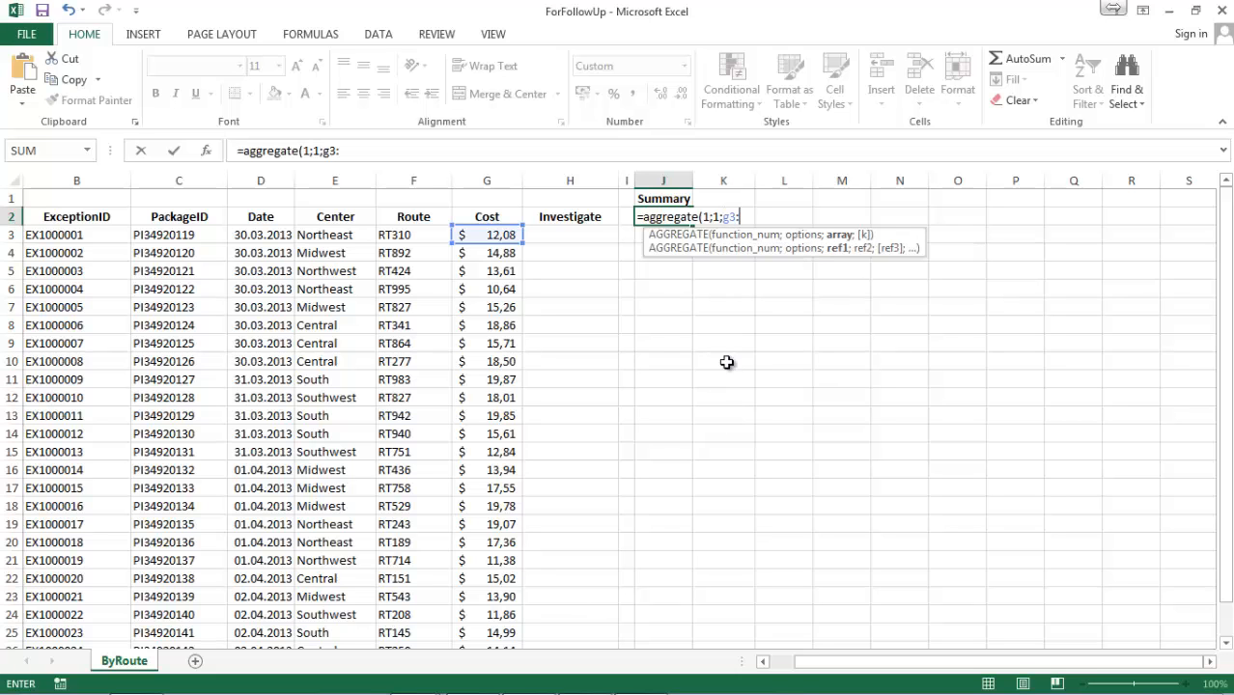
{"action": "type", "text": "g27)"}
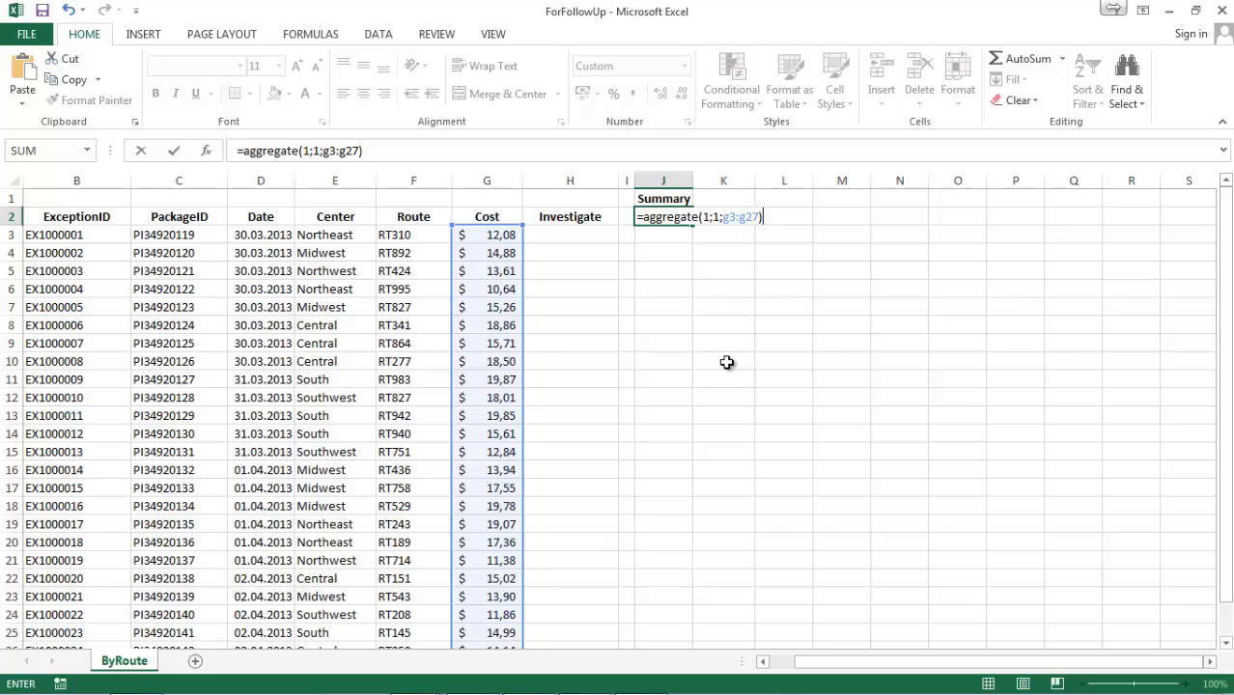
{"action": "key", "text": "Return"}
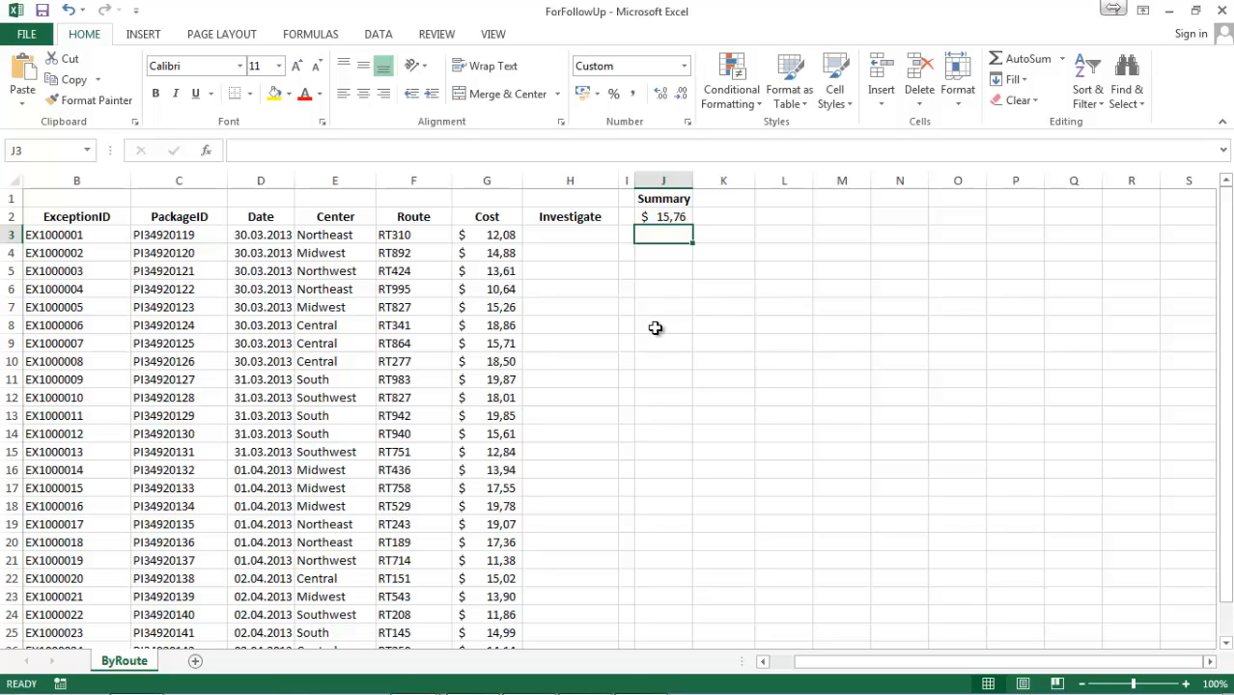
Apply an in-place advanced filter showing unique records only for the Center range $E$2:$E$27, and clear the filter.
{"action": "left_click", "coordinate": [379, 36]}
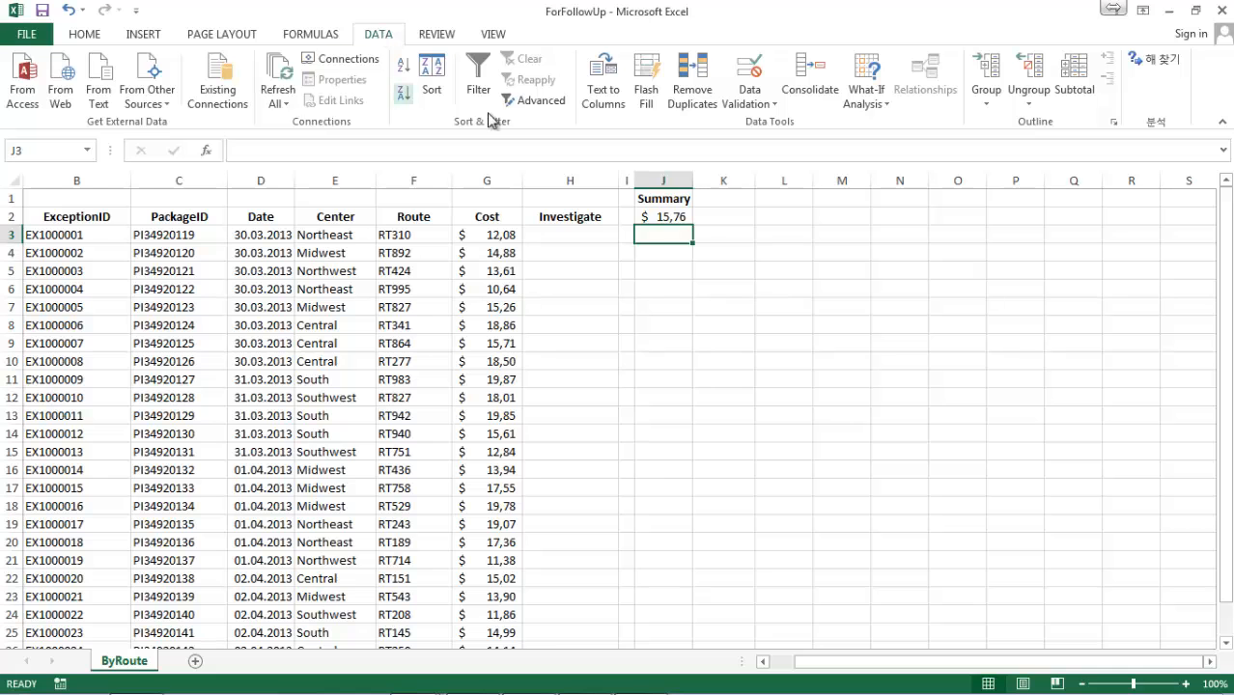
{"action": "left_click", "coordinate": [526, 100]}
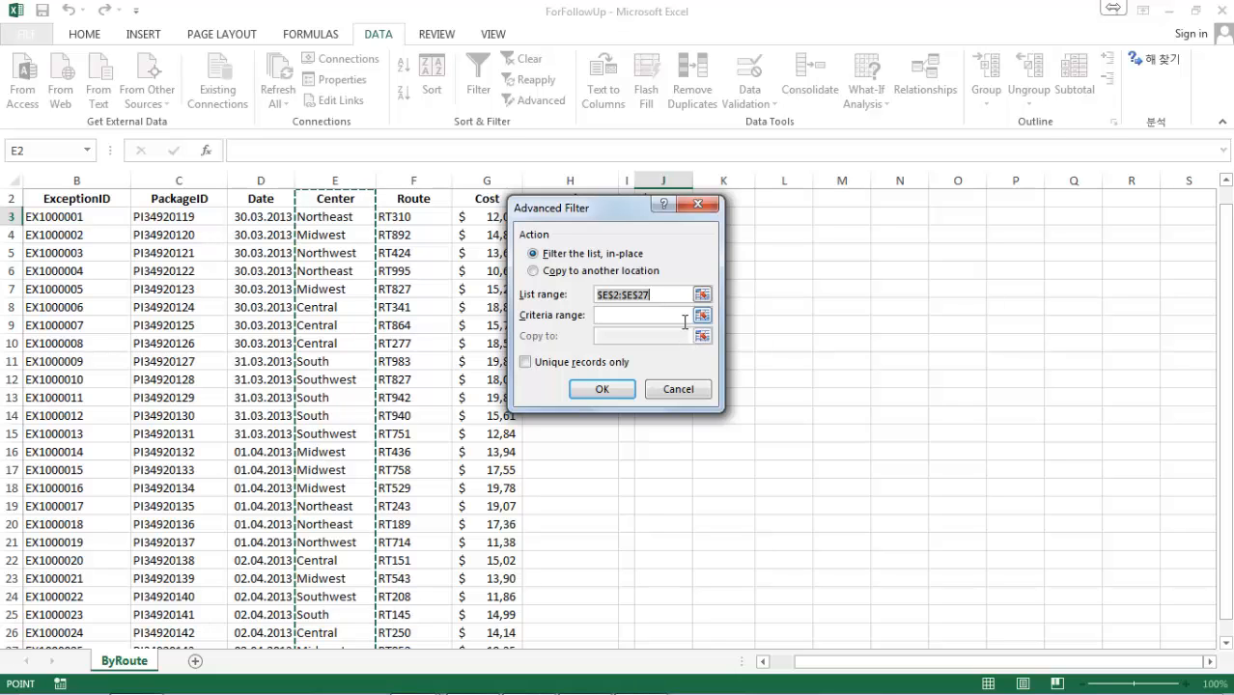
{"action": "left_click", "coordinate": [605, 362]}
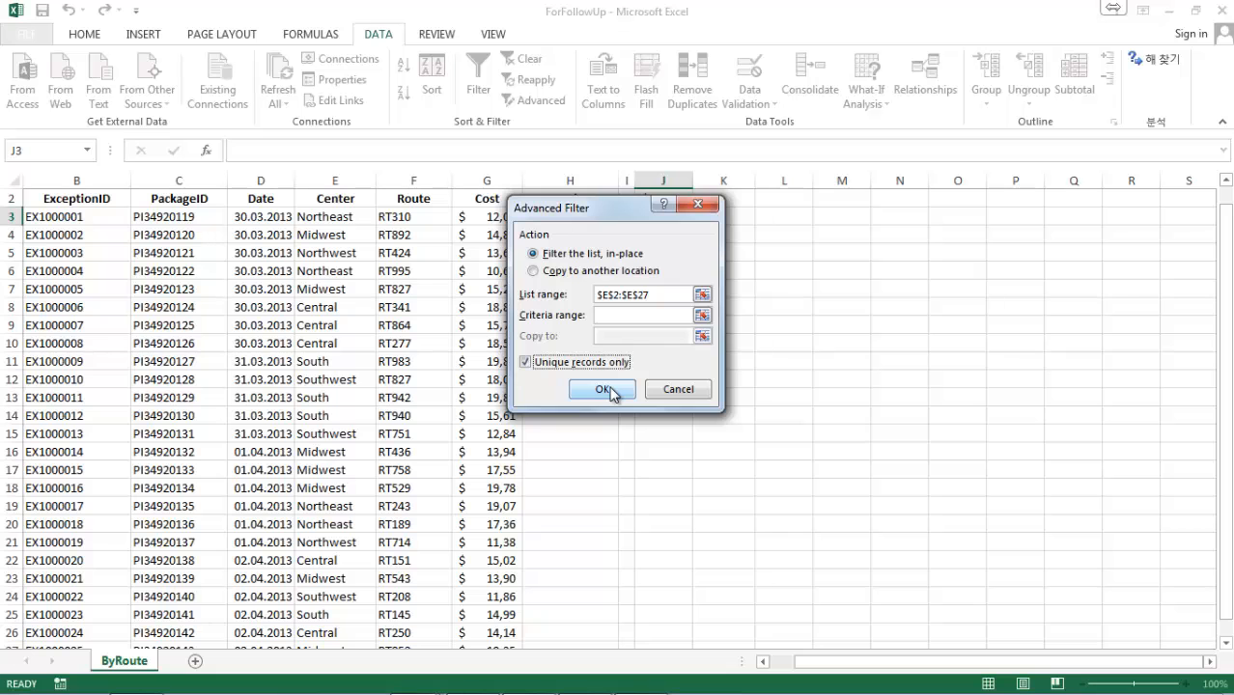
{"action": "left_click", "coordinate": [603, 389]}
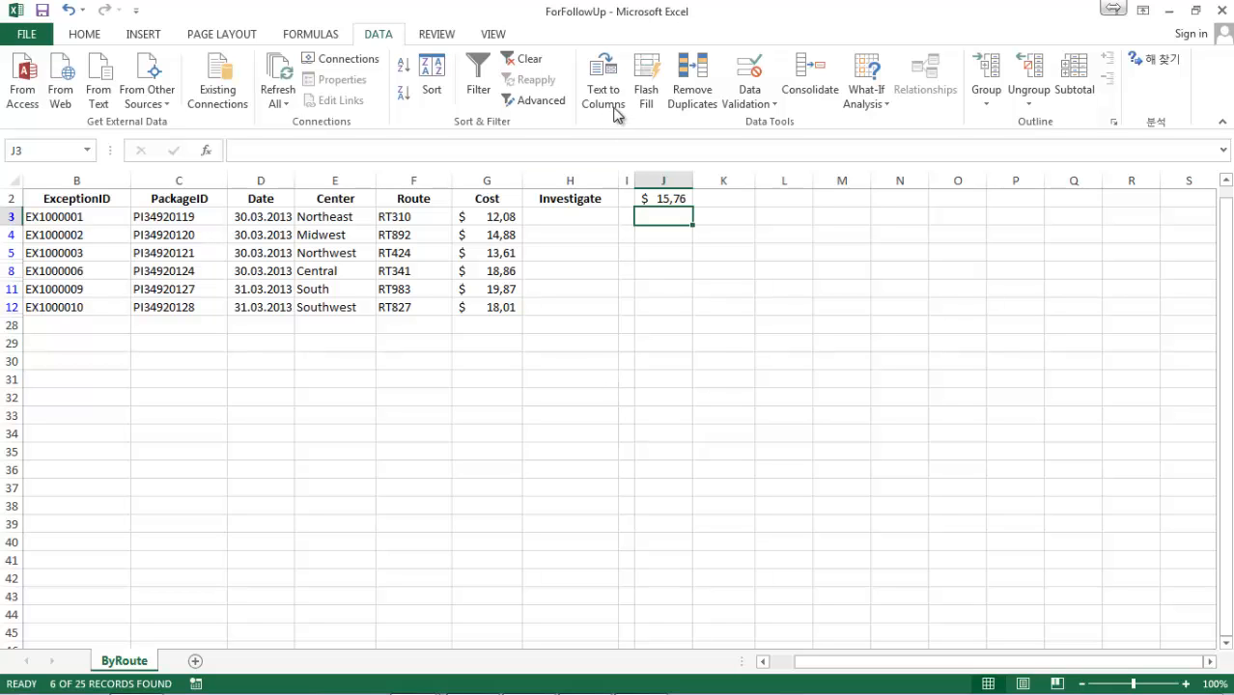
{"action": "left_click", "coordinate": [527, 59]}
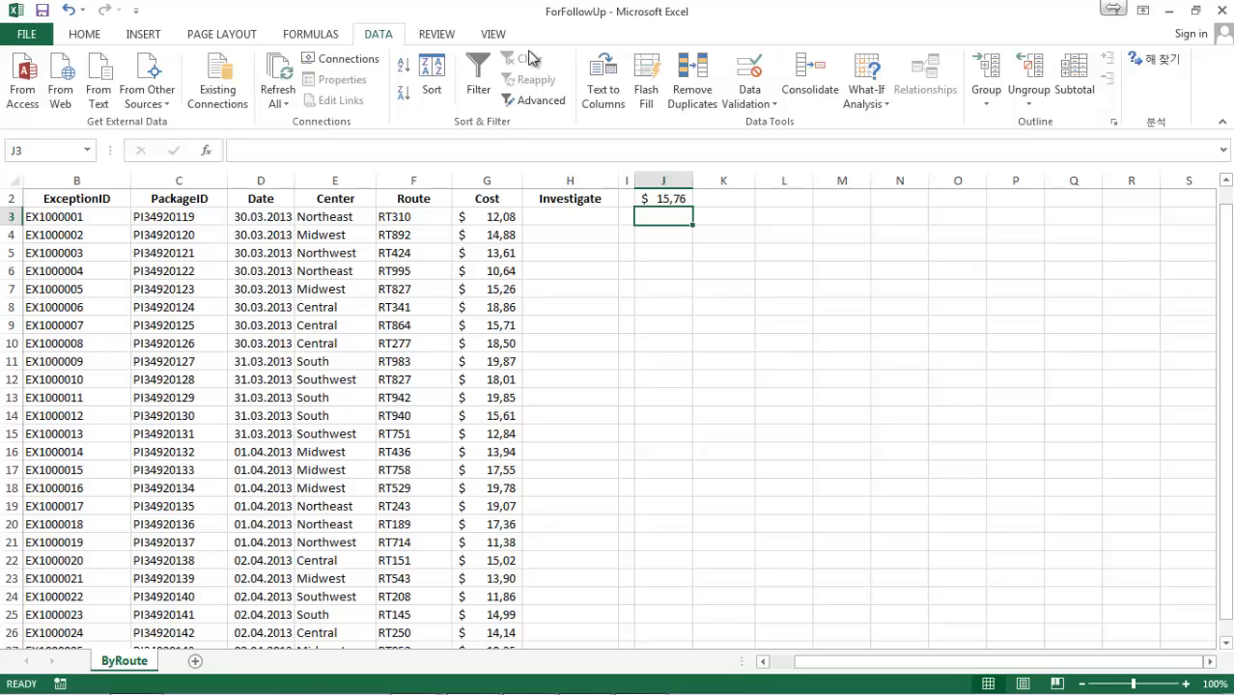
Enter the formula =if(rand()<0,15;"yes";"no") in cell H3 under Investigate.
{"action": "left_click", "coordinate": [540, 215]}
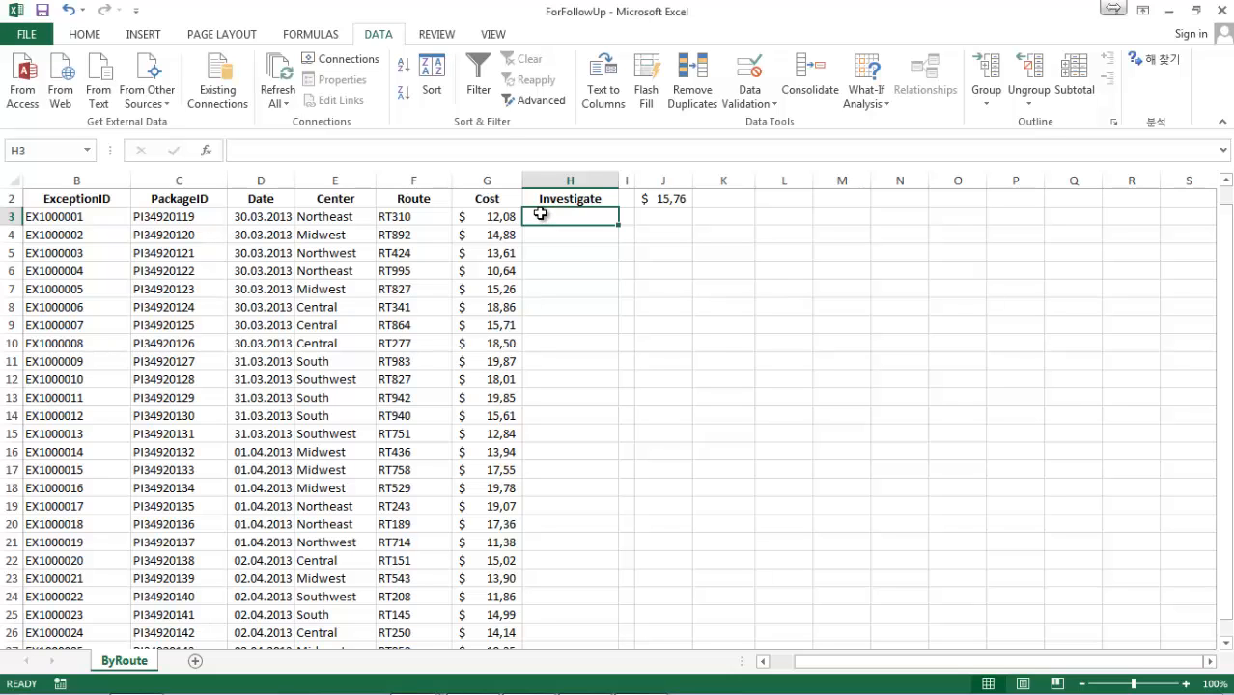
{"action": "type", "text": "=if"}
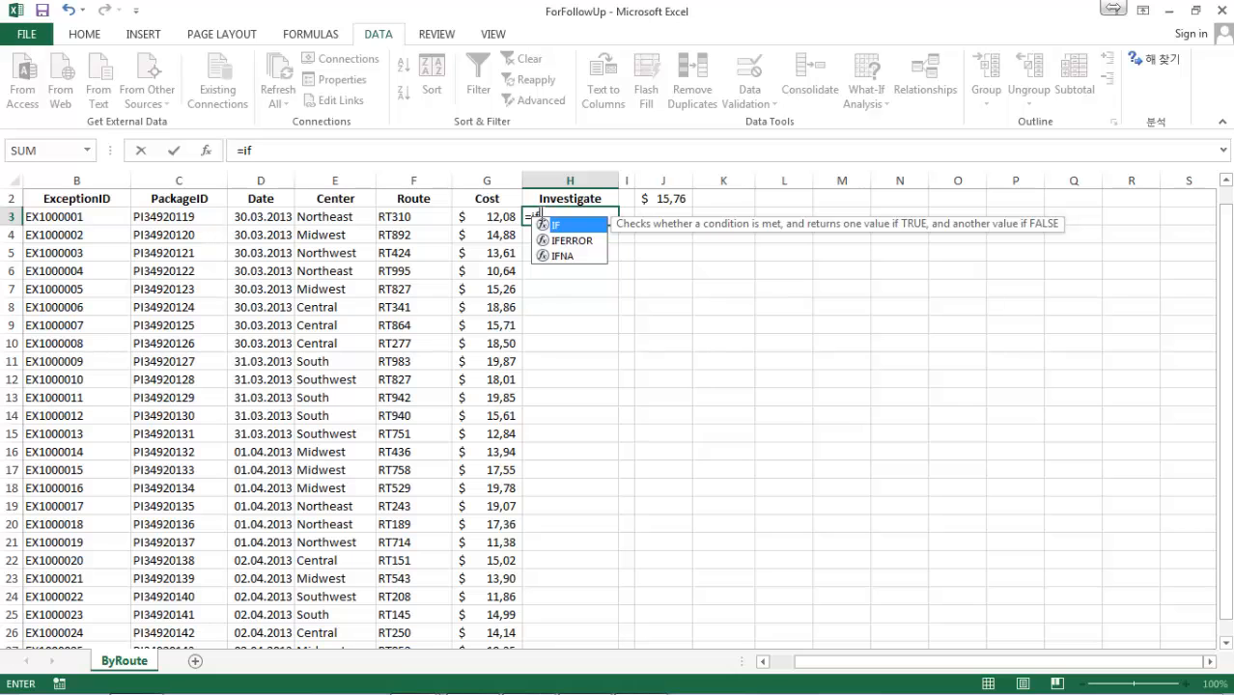
{"action": "type", "text": "(rand()"}
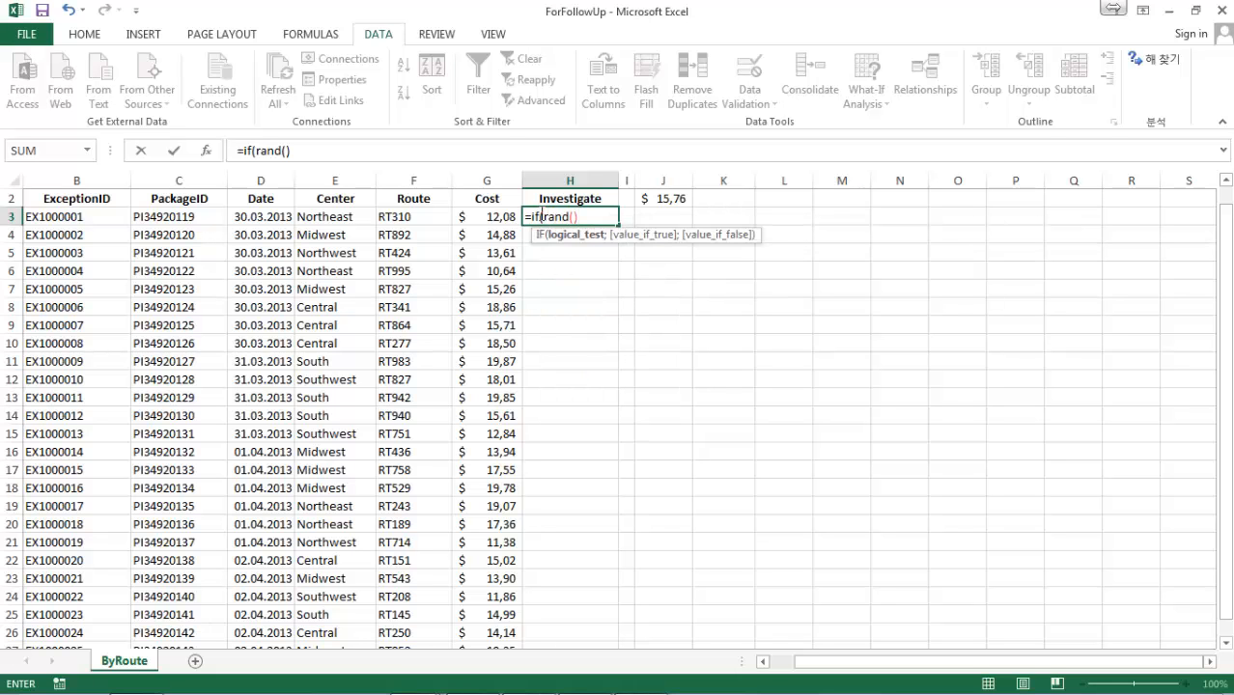
{"action": "type", "text": "<"}
{"action": "type", "text": "05"}
{"action": "key", "text": "BackSpace"}
{"action": "type", "text": ",15"}
{"action": "type", "text": ";"}
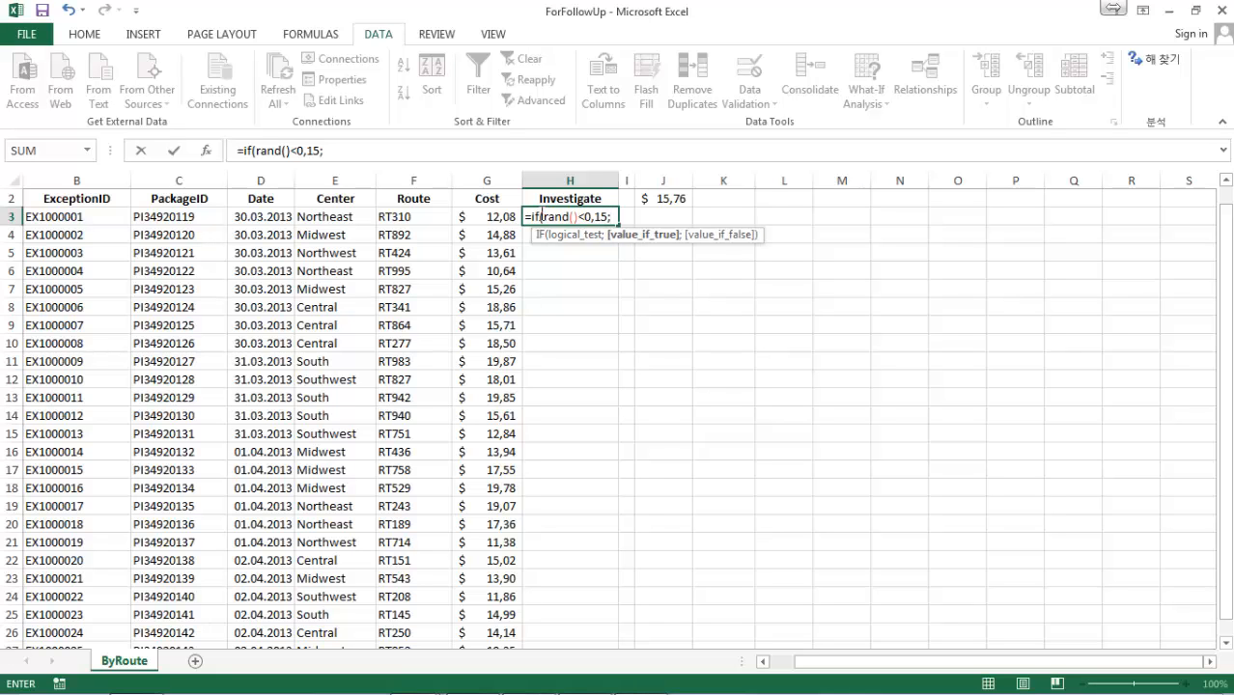
{"action": "type", "text": "\"yes\""}
{"action": "type", "text": ";"}
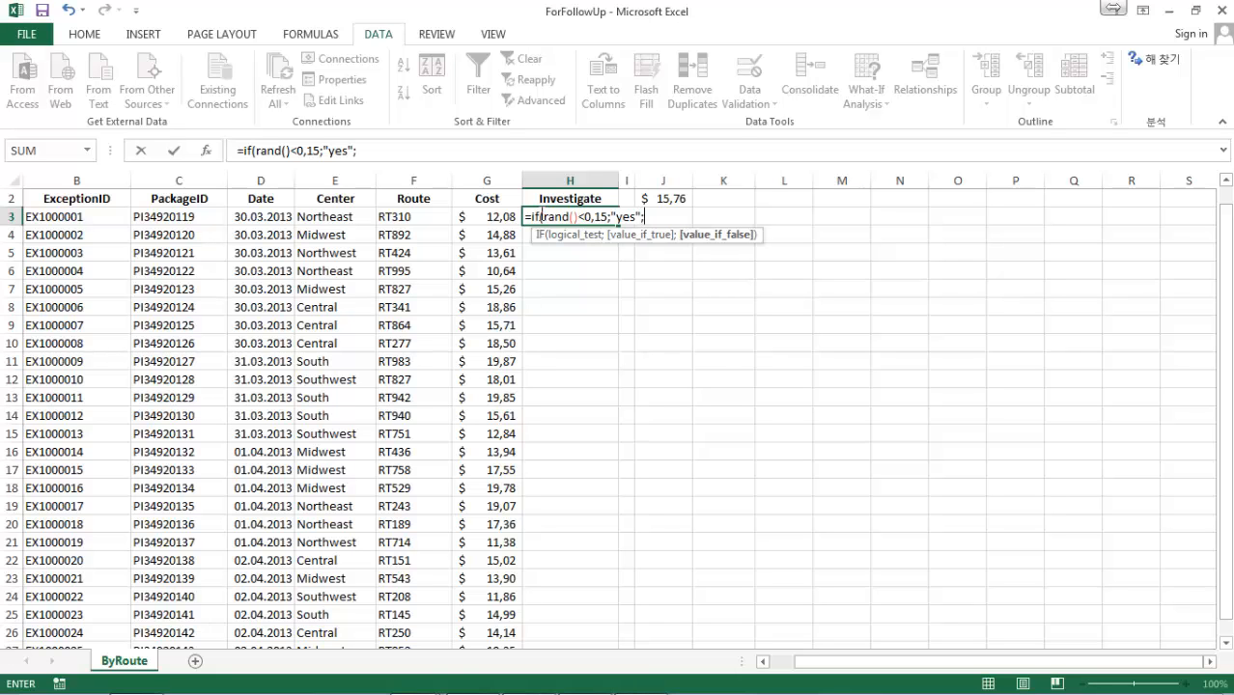
{"action": "type", "text": "\"no\")"}
{"action": "key", "text": "Return"}
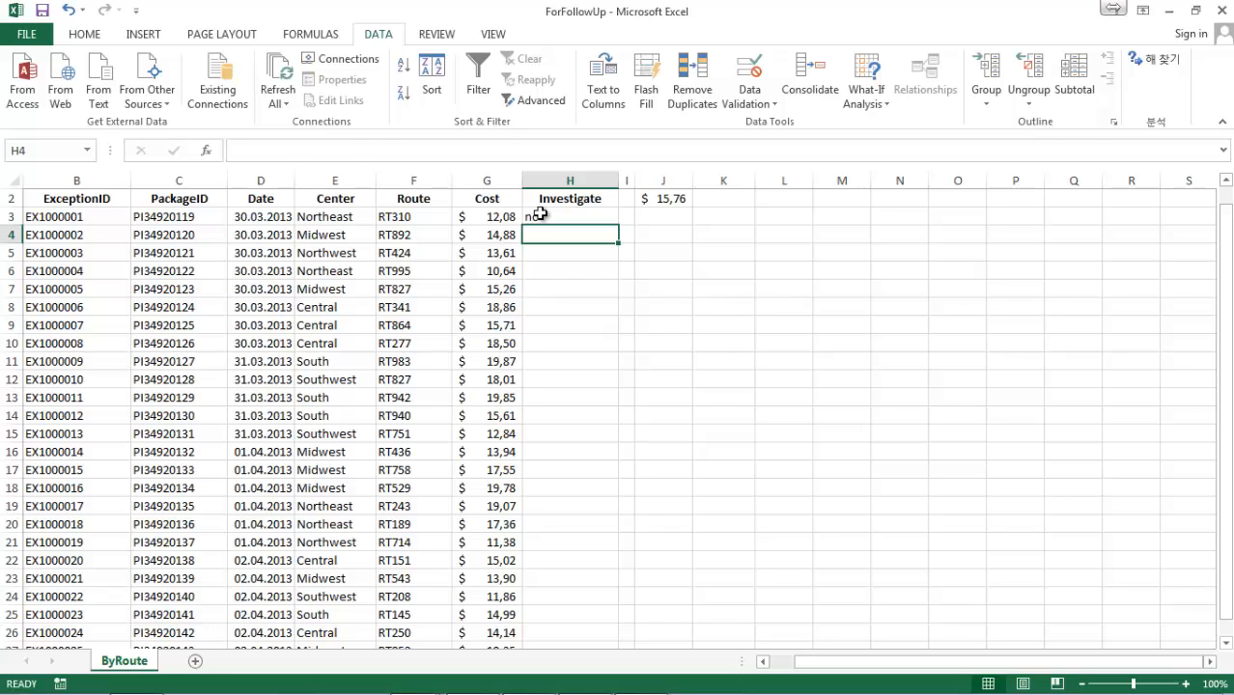
Fill the random-selection formula from H3 down the Investigate column to H27.
{"action": "left_click", "coordinate": [540, 214]}
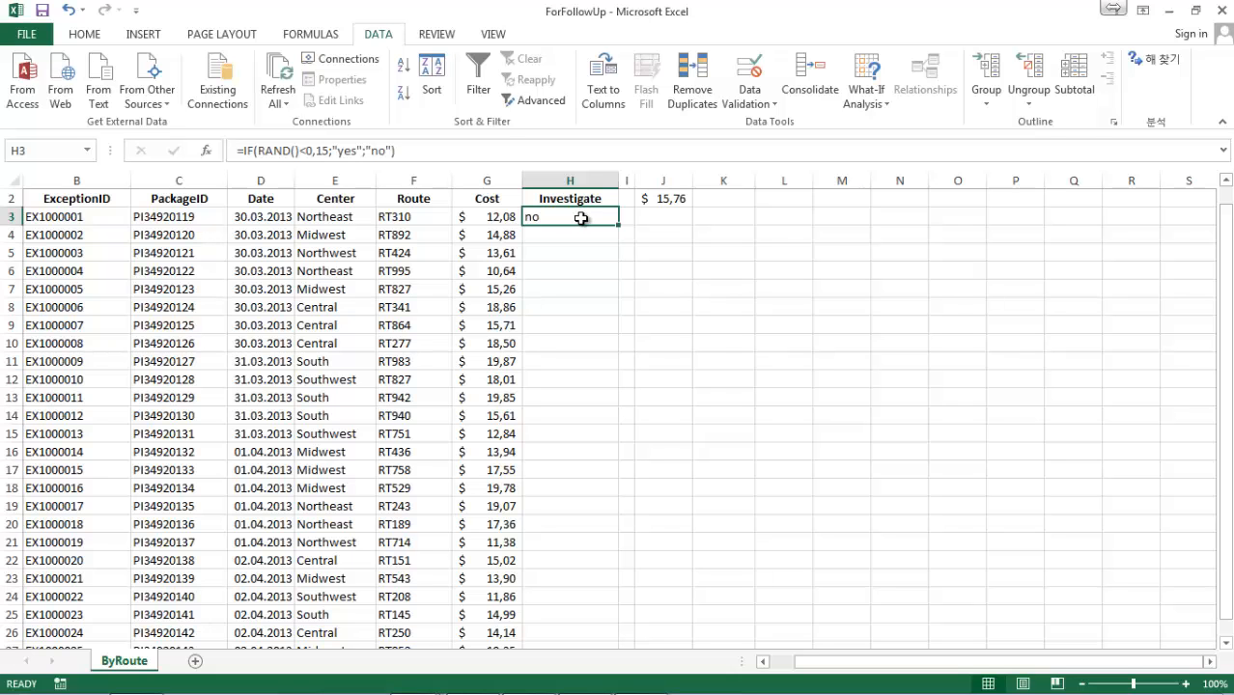
{"action": "left_click_drag", "start_coordinate": [618, 261], "coordinate": [616, 536]}
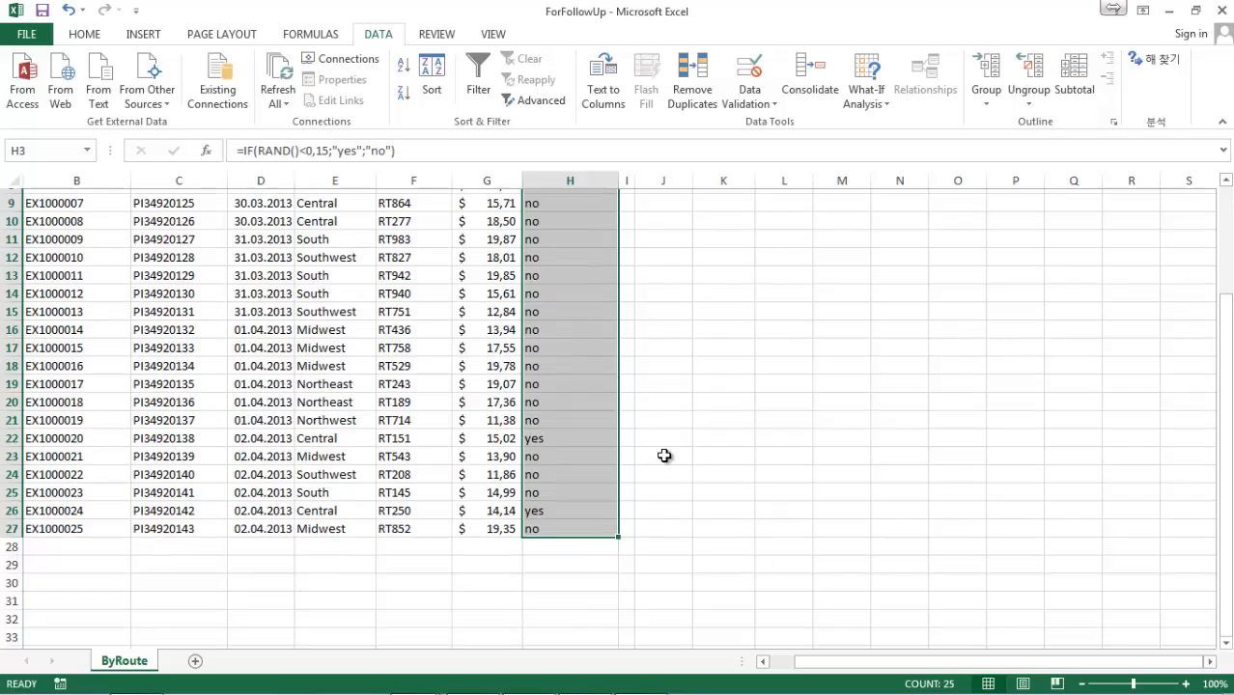
{"action": "scroll", "coordinate": [664, 455], "scroll_direction": "up", "scroll_amount": 1}
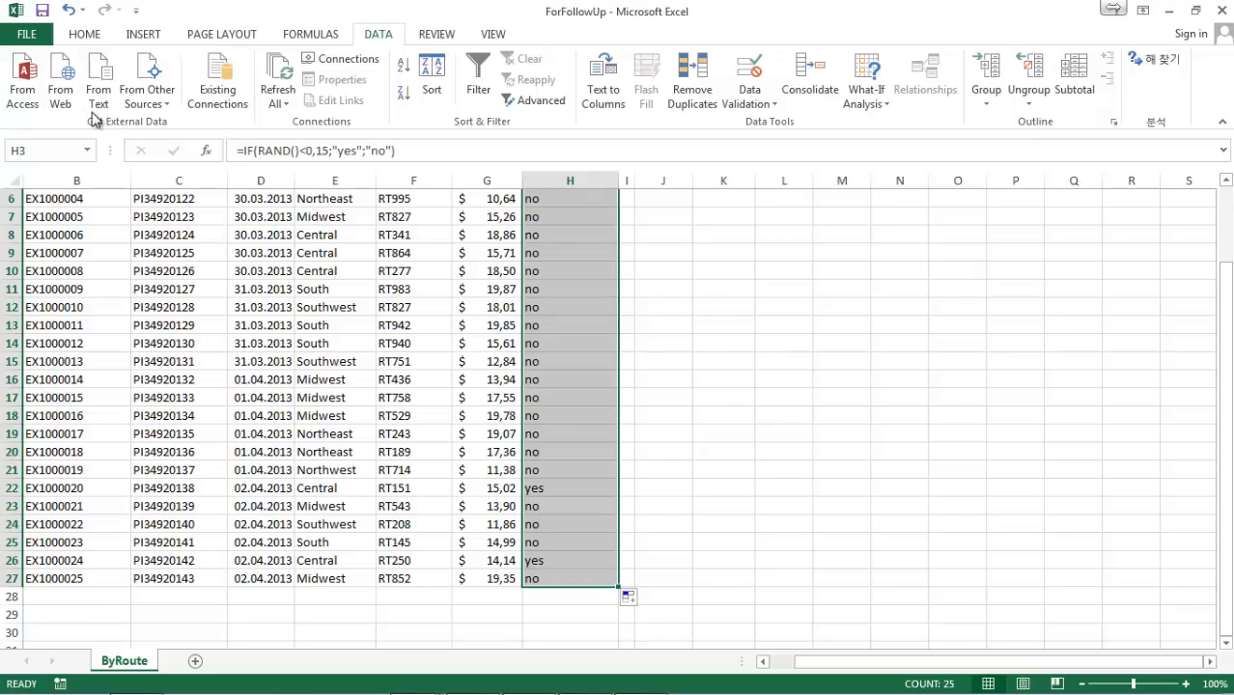
Copy the Investigate results in H3:H27 and paste them in place as values to replace the formulas.
{"action": "left_click", "coordinate": [84, 33]}
{"action": "left_click", "coordinate": [77, 83]}
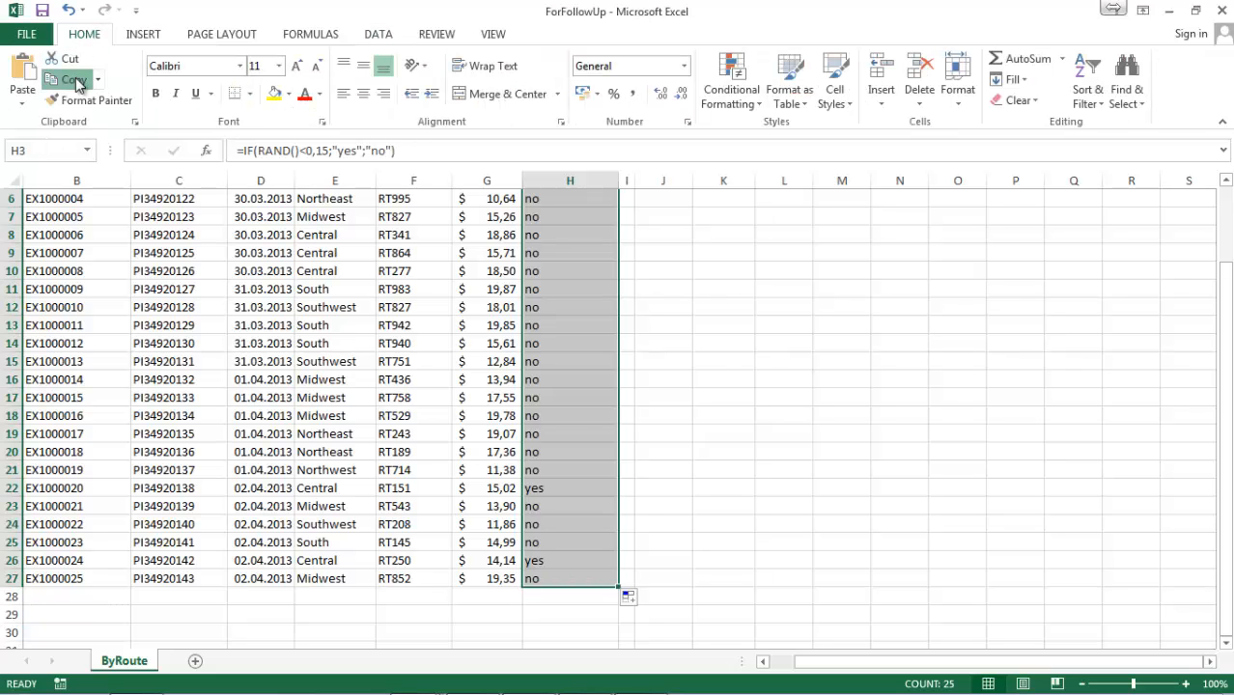
{"action": "left_click", "coordinate": [75, 81]}
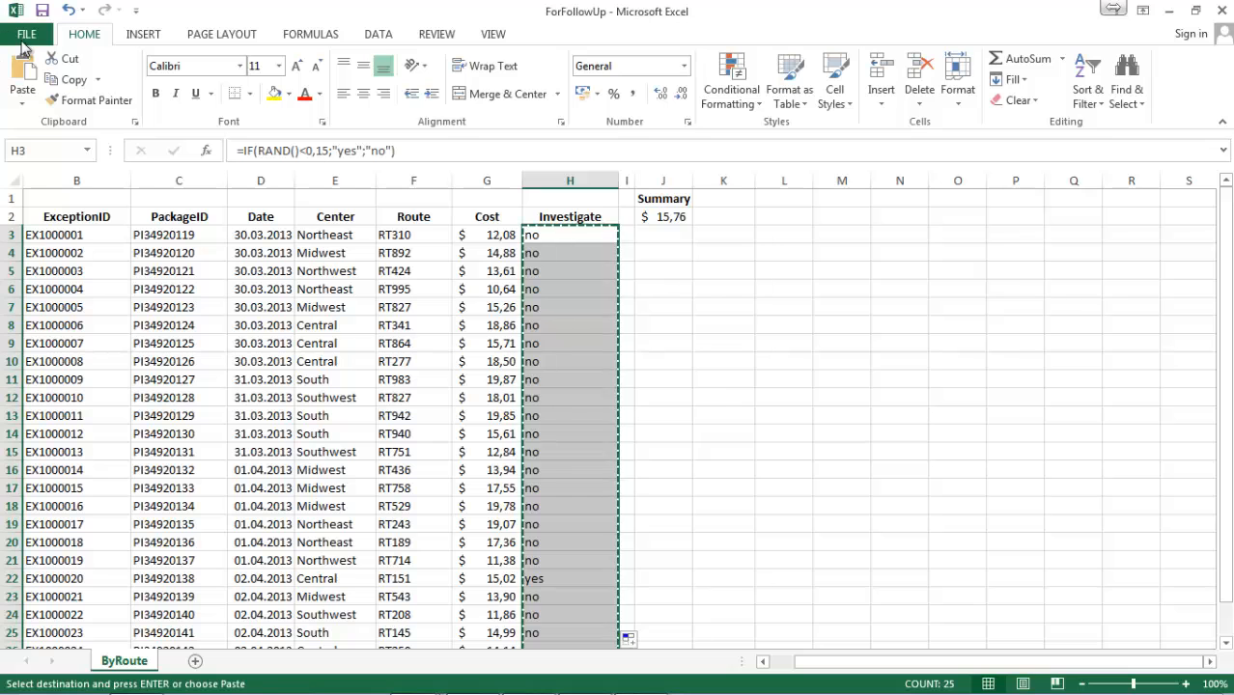
{"action": "left_click", "coordinate": [21, 105]}
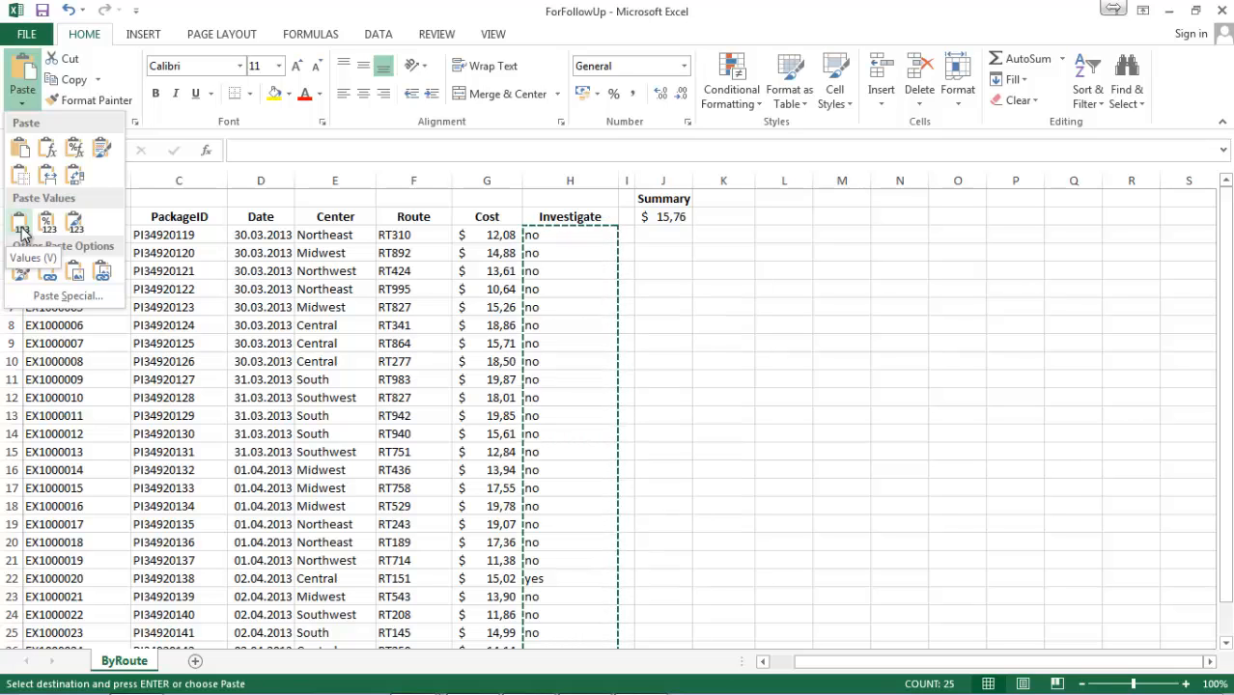
{"action": "left_click", "coordinate": [21, 232]}
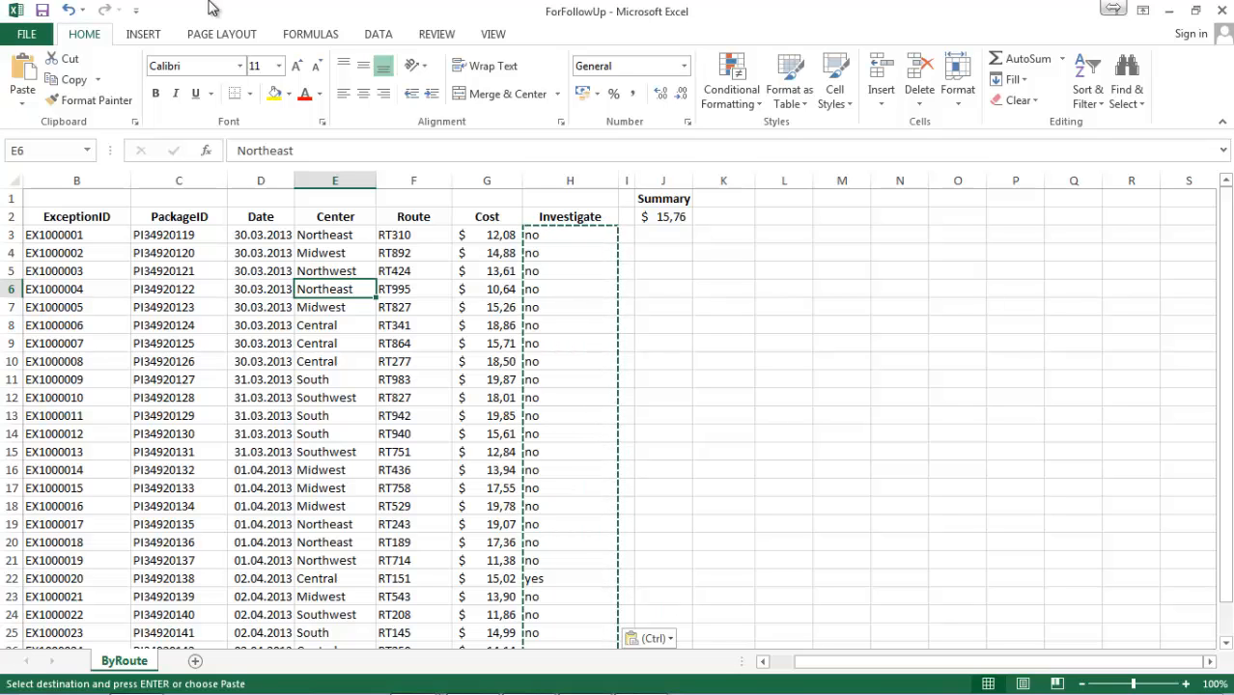
Open the data validation choices with cell E6 in the Center column selected.
{"action": "left_click", "coordinate": [378, 37]}
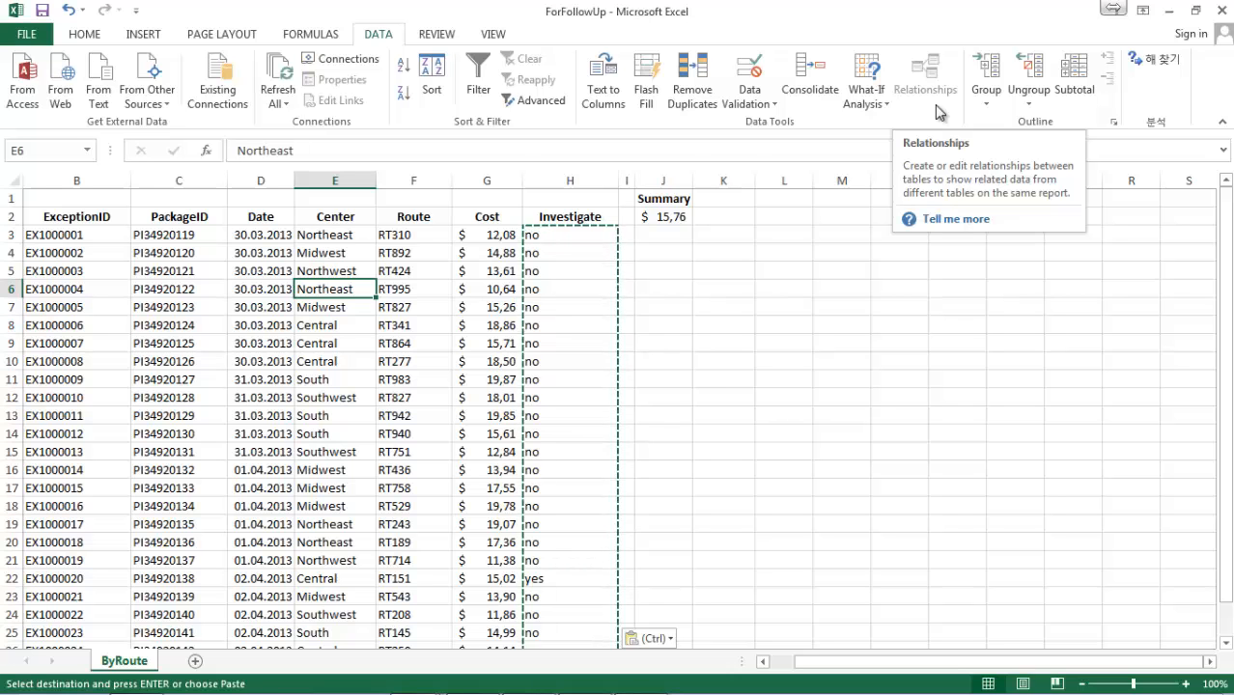
{"action": "left_click", "coordinate": [743, 105]}
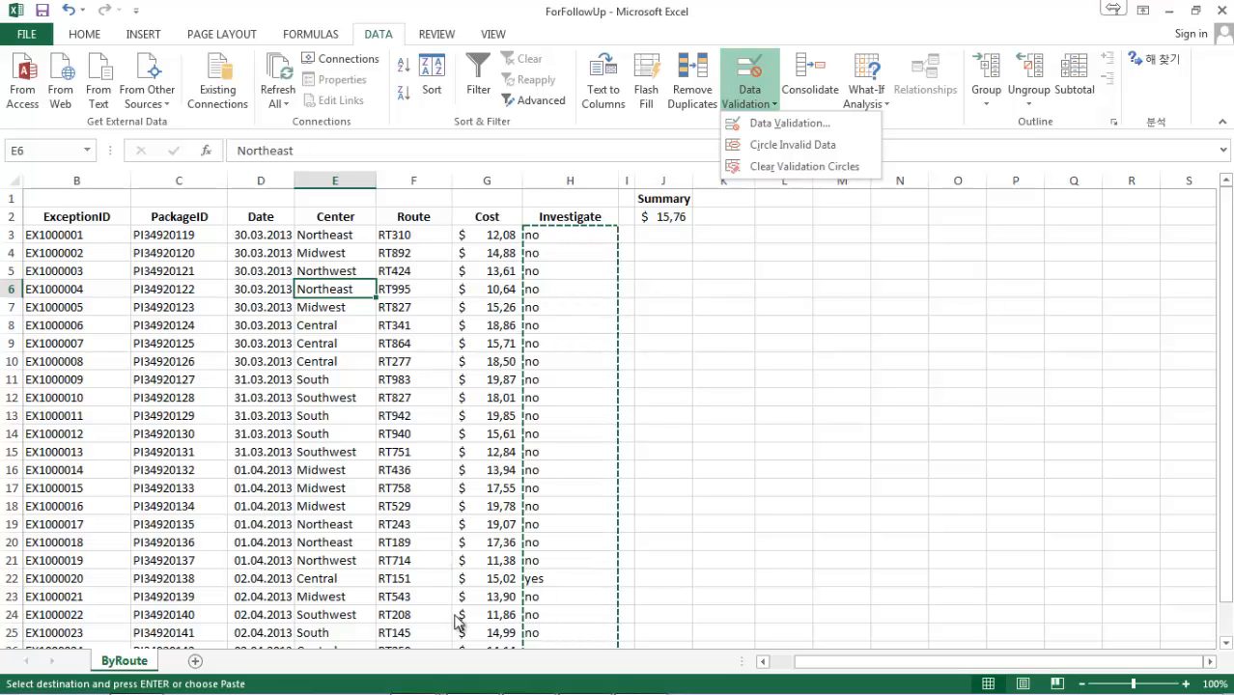
Switch to Total Commander and open the Credit workbook from the Chapter05 folder.
{"action": "mouse_move", "coordinate": [430, 691]}
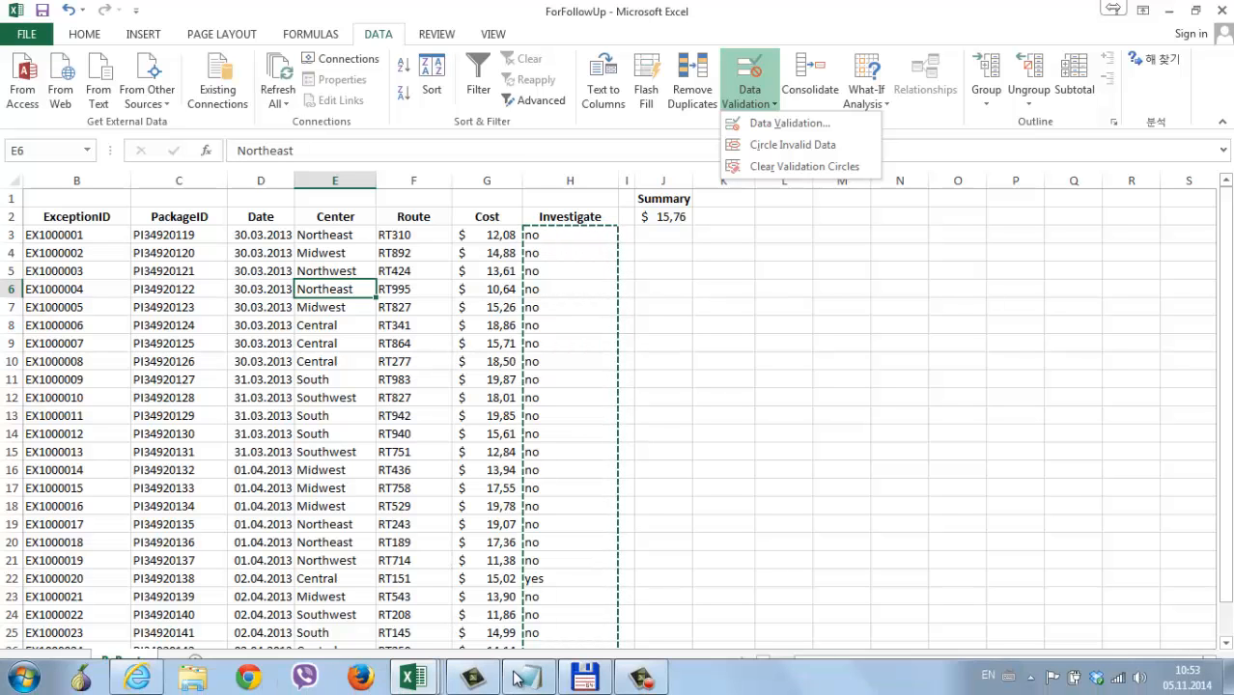
{"action": "mouse_move", "coordinate": [586, 683]}
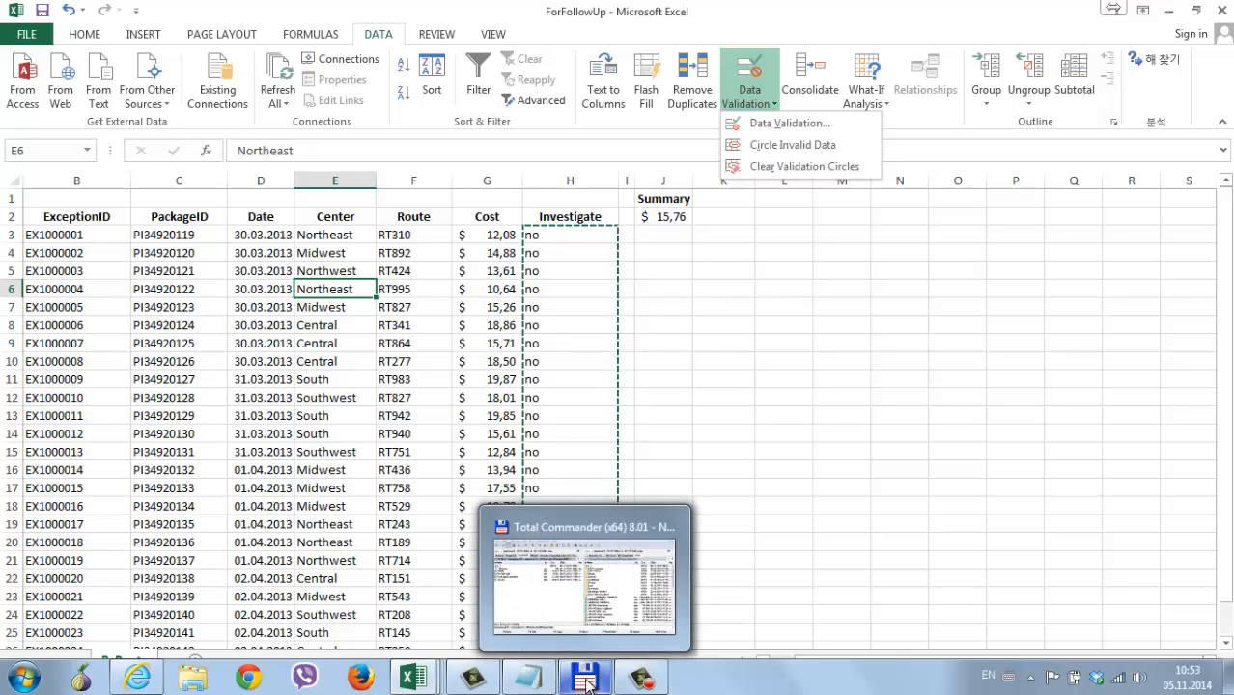
{"action": "left_click", "coordinate": [586, 681]}
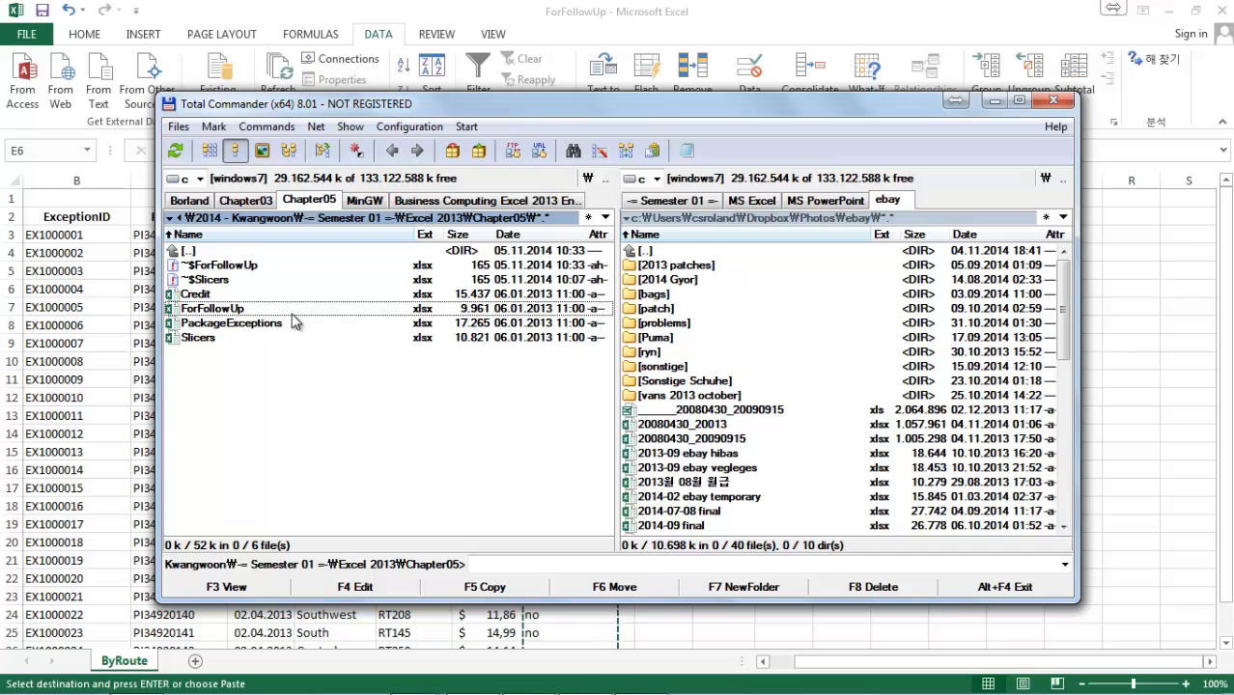
{"action": "double_click", "coordinate": [238, 295]}
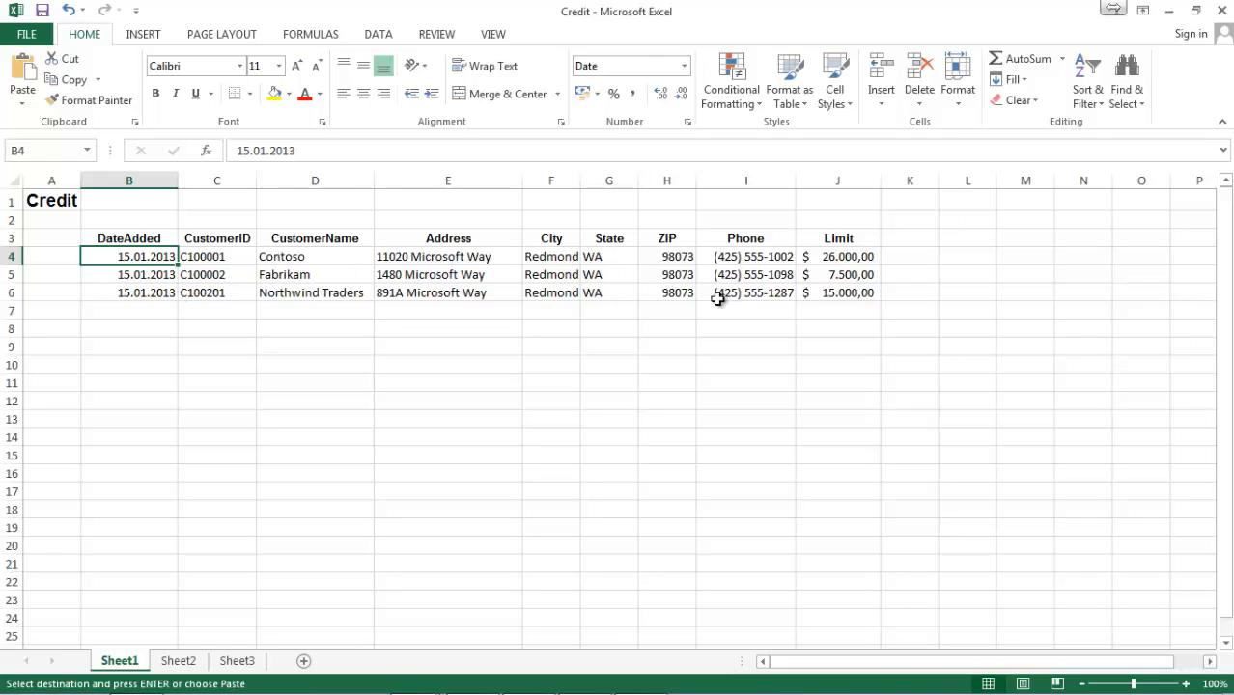
Start a data validation rule on the Limit cells J4:J7 that allows only whole numbers.
{"action": "left_click_drag", "start_coordinate": [823, 256], "coordinate": [823, 289]}
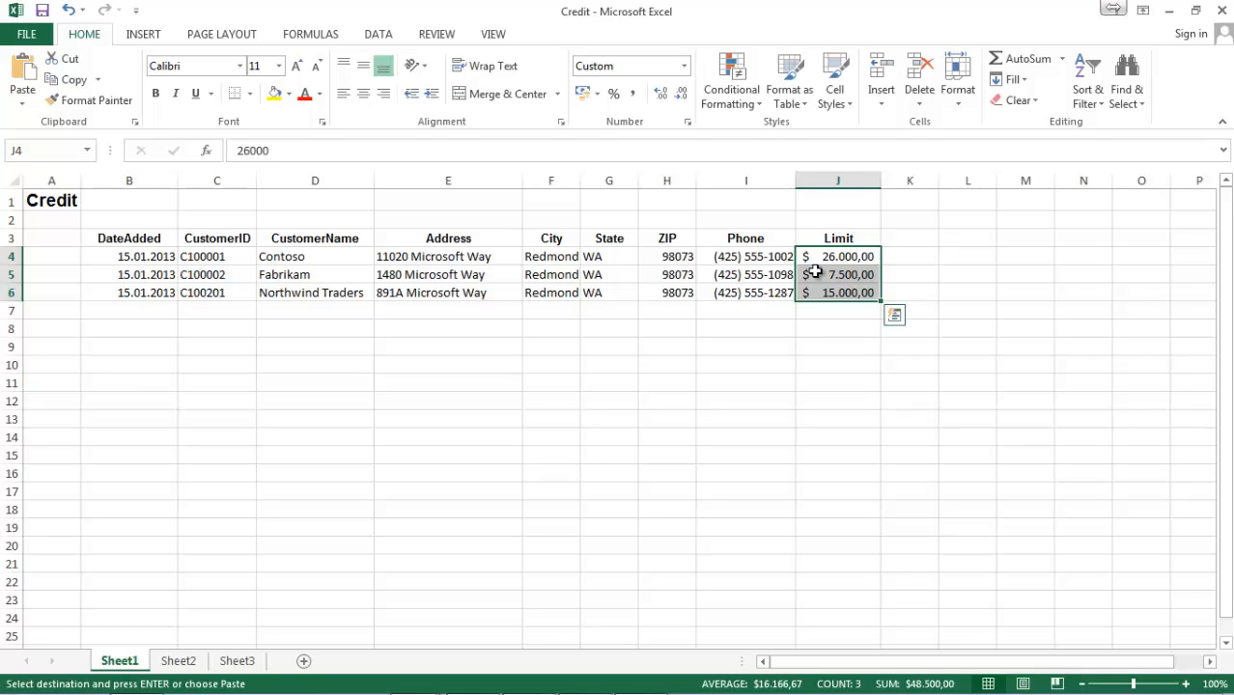
{"action": "left_click_drag", "start_coordinate": [827, 257], "coordinate": [828, 304]}
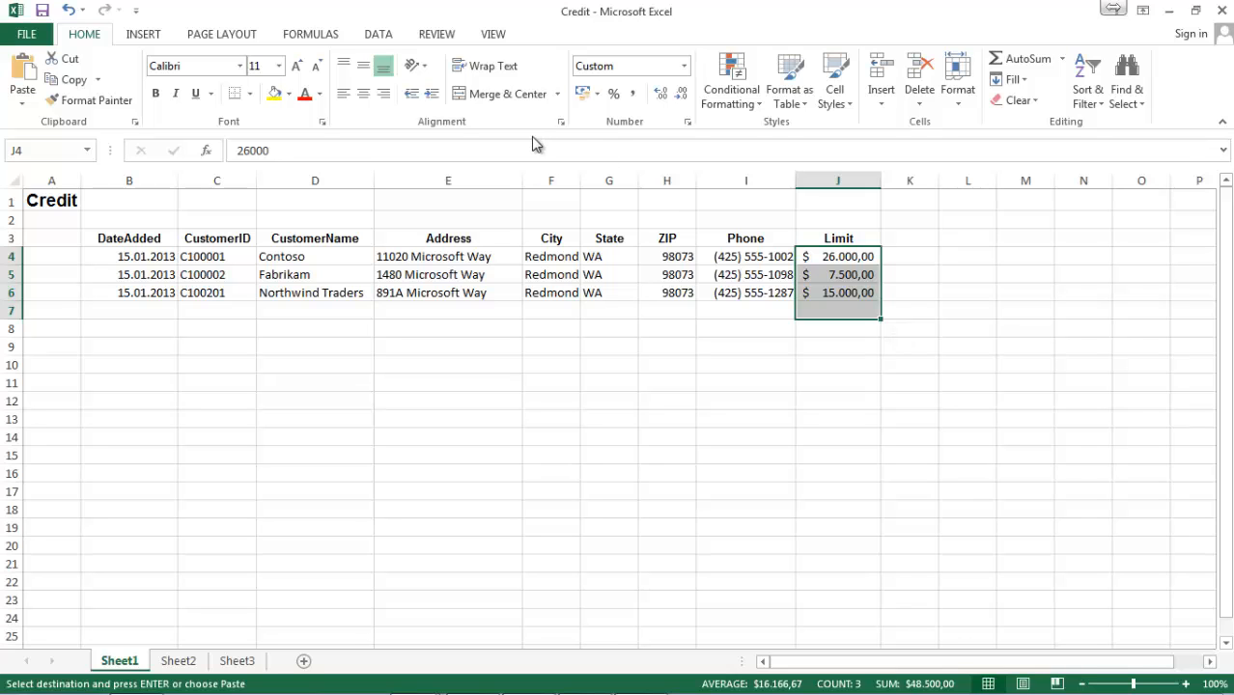
{"action": "left_click", "coordinate": [376, 35]}
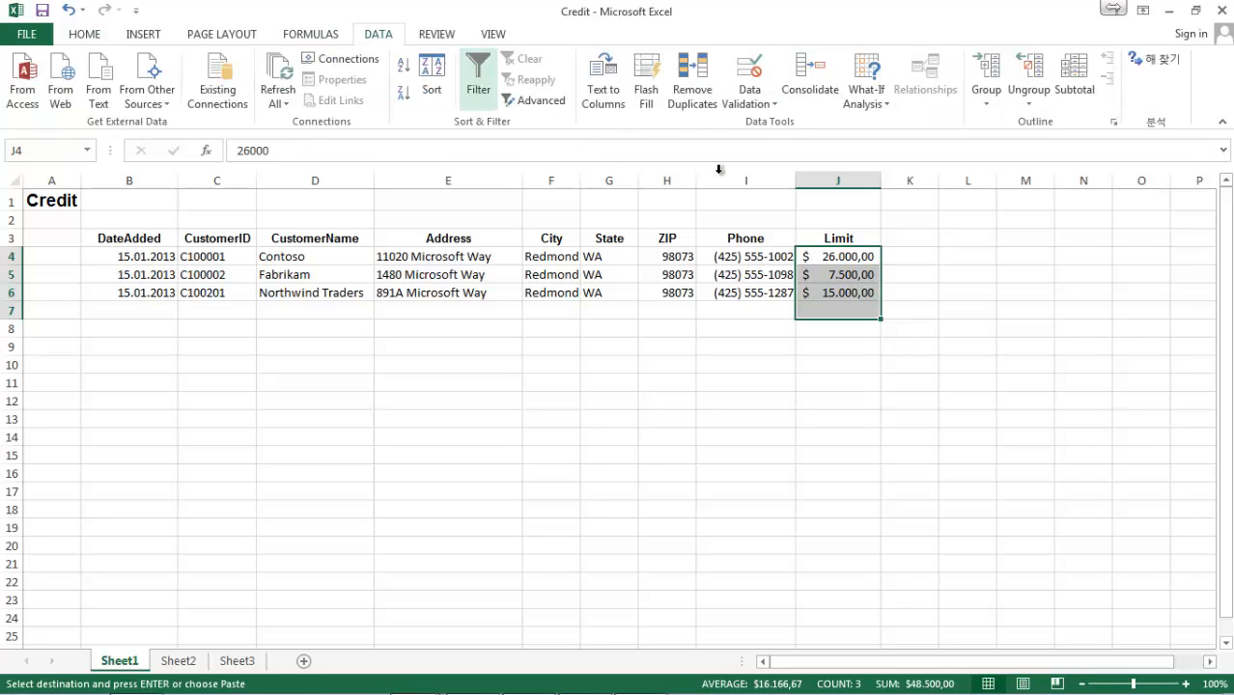
{"action": "left_click", "coordinate": [756, 93]}
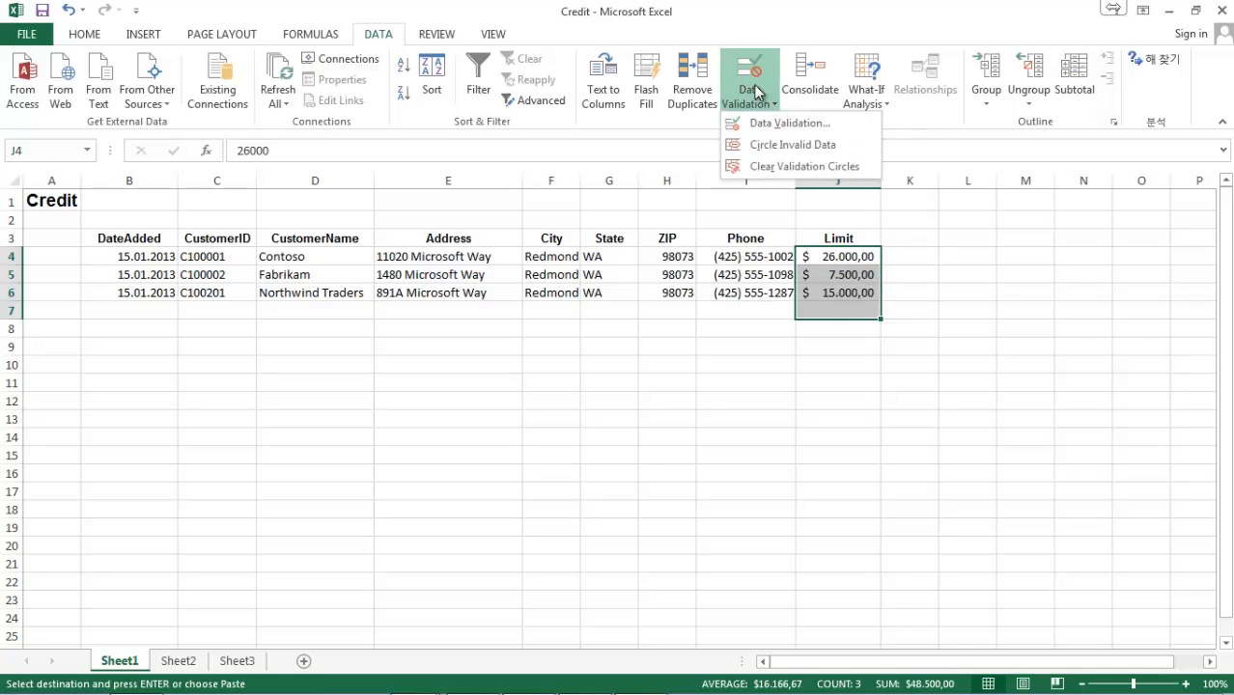
{"action": "left_click", "coordinate": [756, 93]}
{"action": "left_click", "coordinate": [756, 93]}
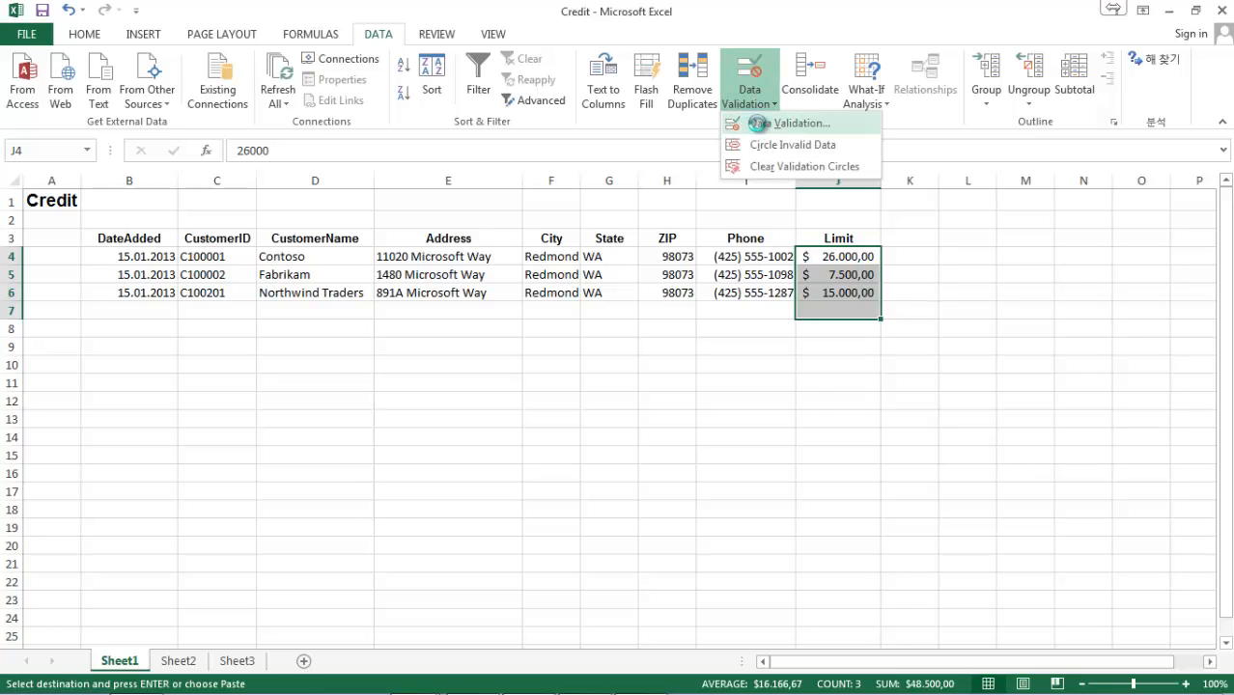
{"action": "left_click", "coordinate": [757, 122]}
{"action": "left_click_drag", "start_coordinate": [626, 162], "coordinate": [542, 235]}
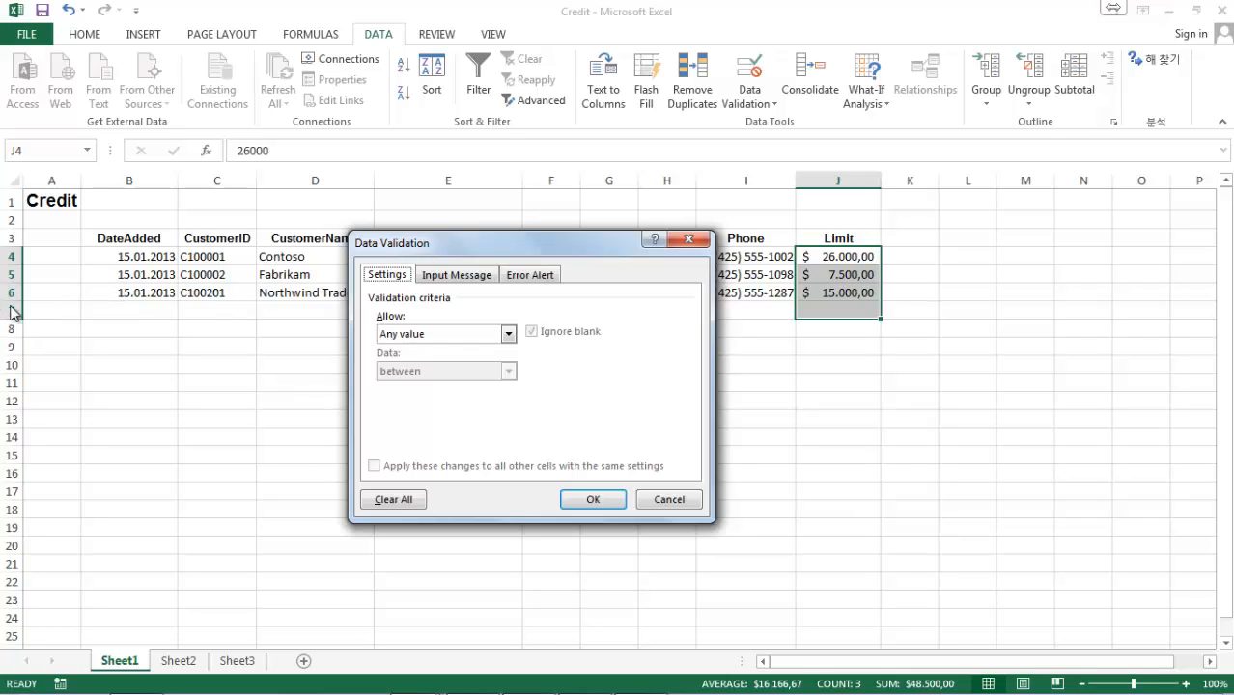
{"action": "left_click", "coordinate": [398, 335]}
{"action": "left_click", "coordinate": [409, 364]}
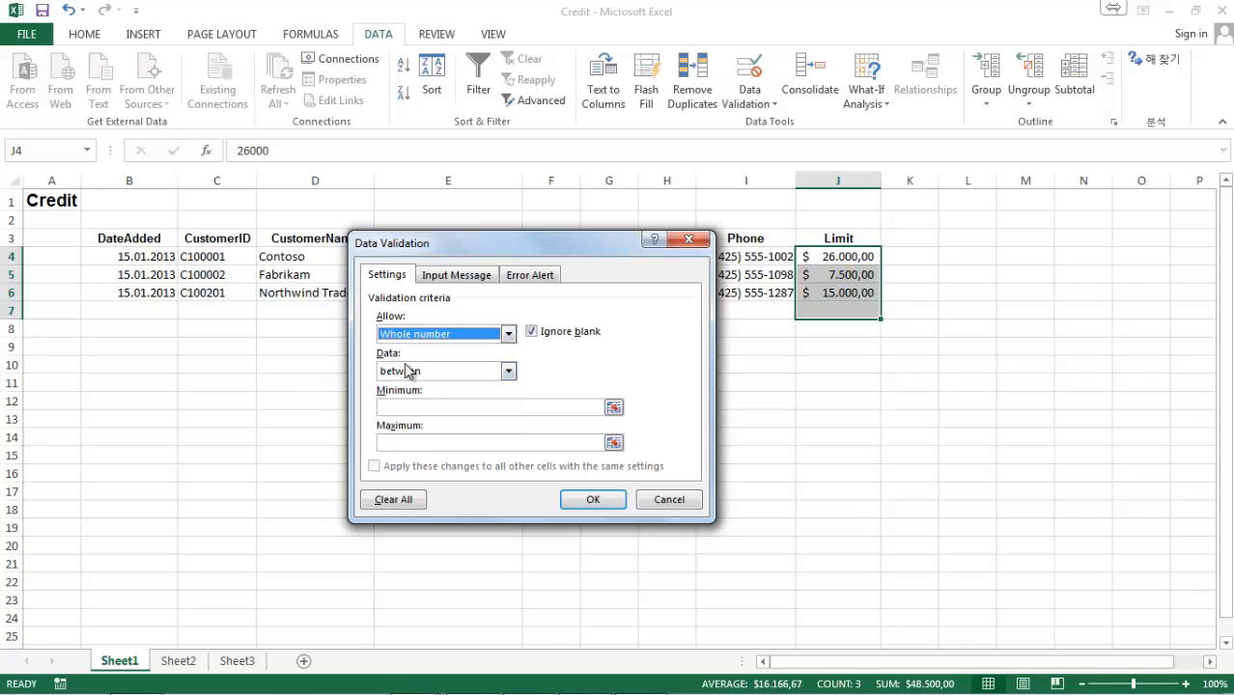
Restrict the rule to values less than or equal to a maximum of 25000 and turn off Ignore blank.
{"action": "left_click", "coordinate": [458, 373]}
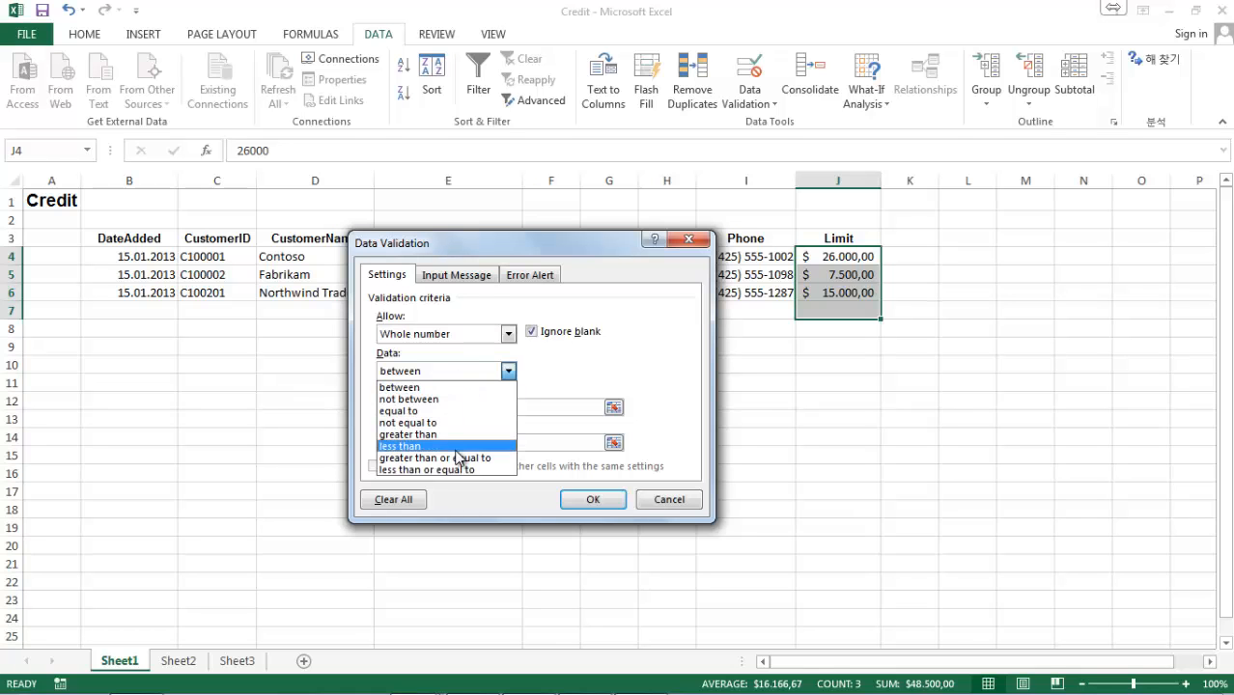
{"action": "left_click", "coordinate": [454, 470]}
{"action": "left_click", "coordinate": [468, 406]}
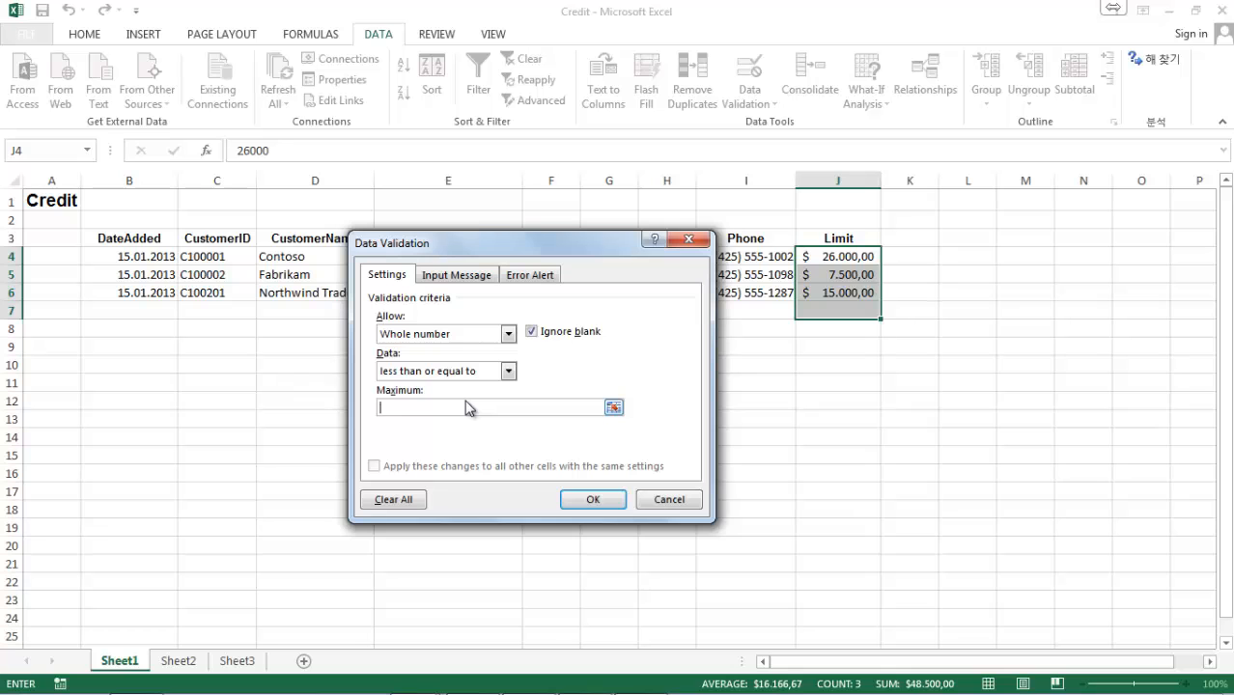
{"action": "type", "text": "25000"}
{"action": "left_click", "coordinate": [530, 333]}
Give the validation rule's input message the title Enter Limit.
{"action": "left_click", "coordinate": [479, 279]}
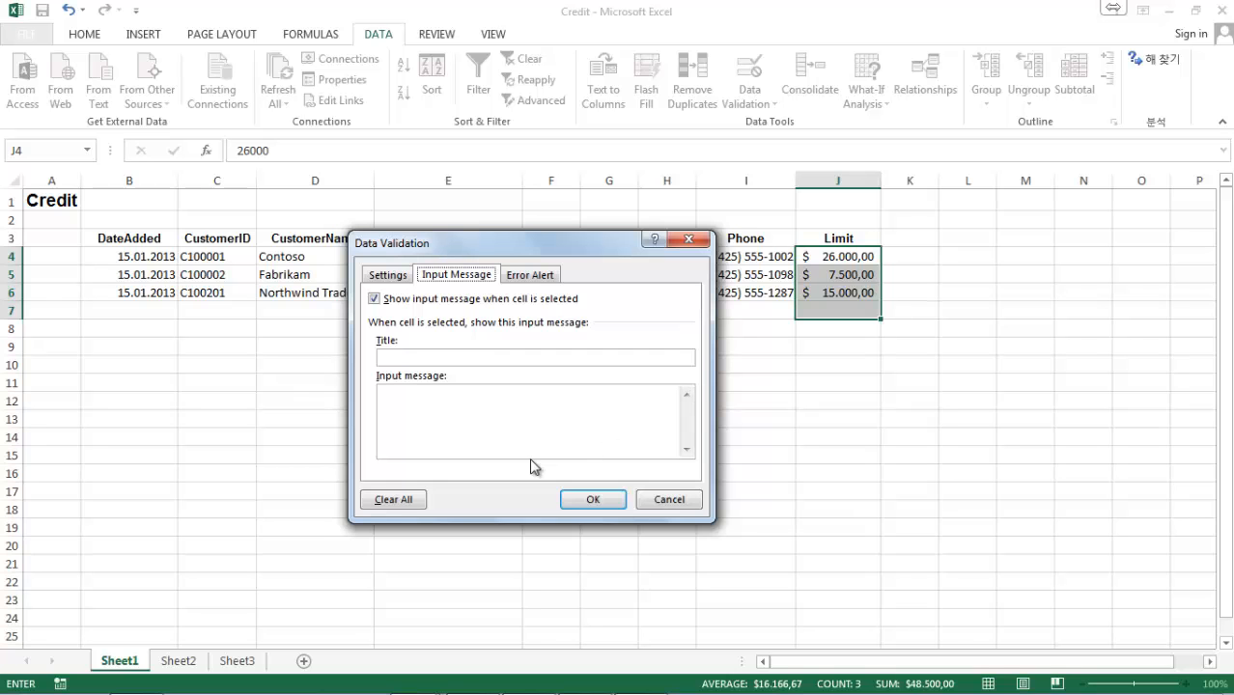
{"action": "left_click", "coordinate": [486, 358]}
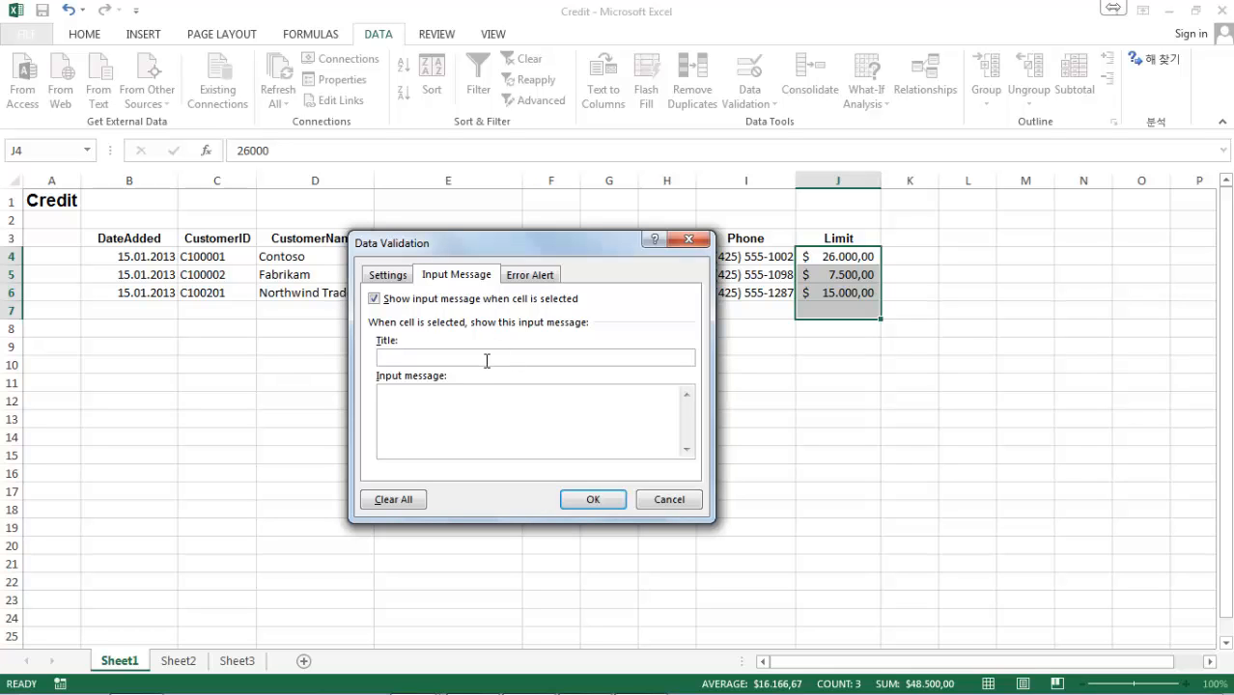
{"action": "type", "text": "Enter Limit"}
Write the input message "Please enter the customer's credit limit, omitting the dollar sign and any commas.".
{"action": "left_click", "coordinate": [493, 410]}
{"action": "type", "text": "Please enter t"}
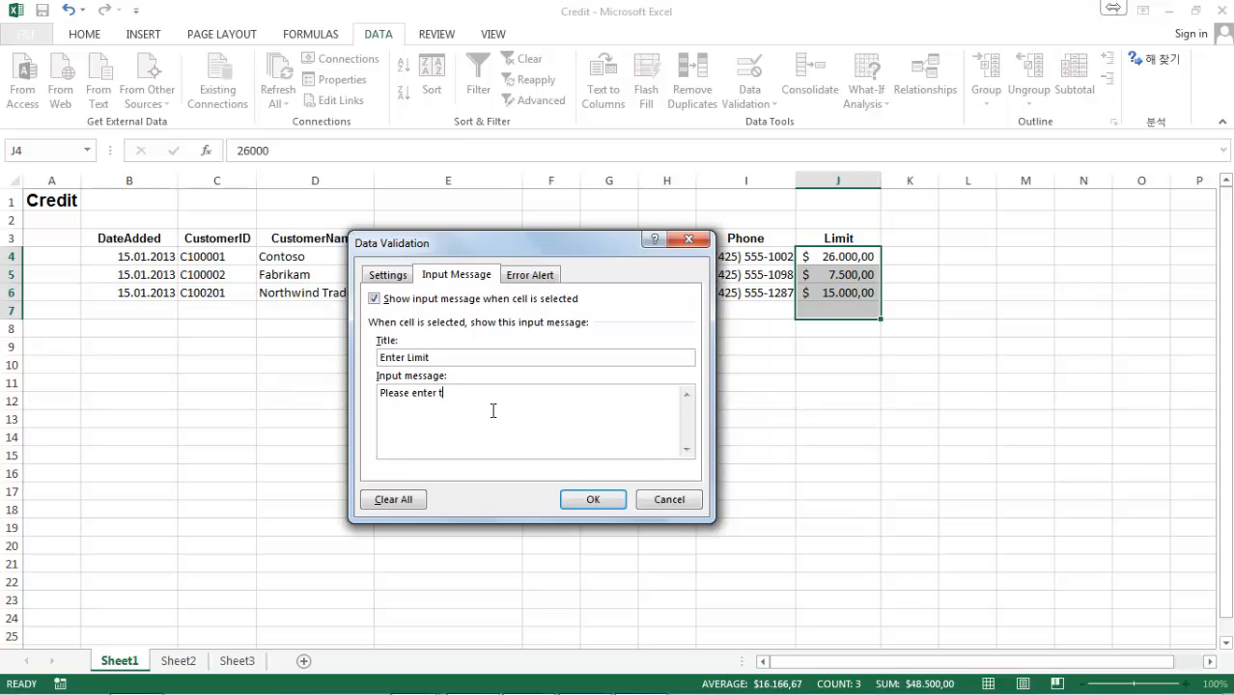
{"action": "type", "text": "he customer's credit limit, omitting the dollar sig"}
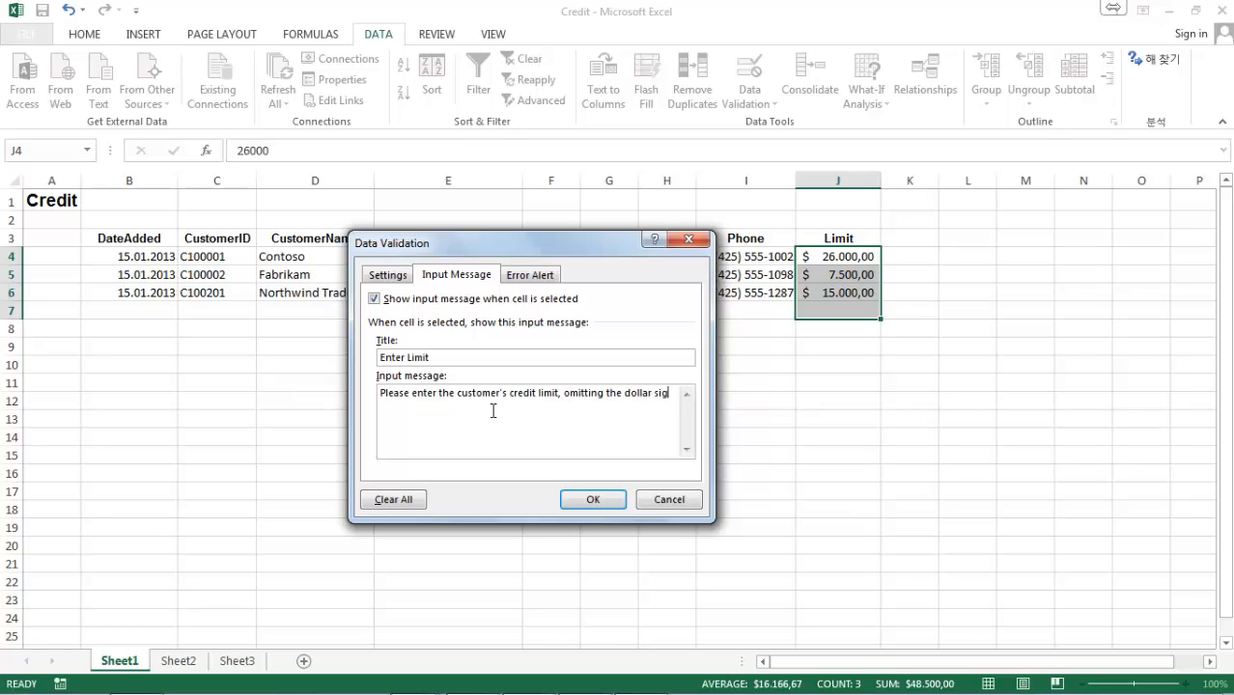
{"action": "type", "text": "n and anz"}
{"action": "key", "text": "BackSpace"}
{"action": "type", "text": "y commas."}
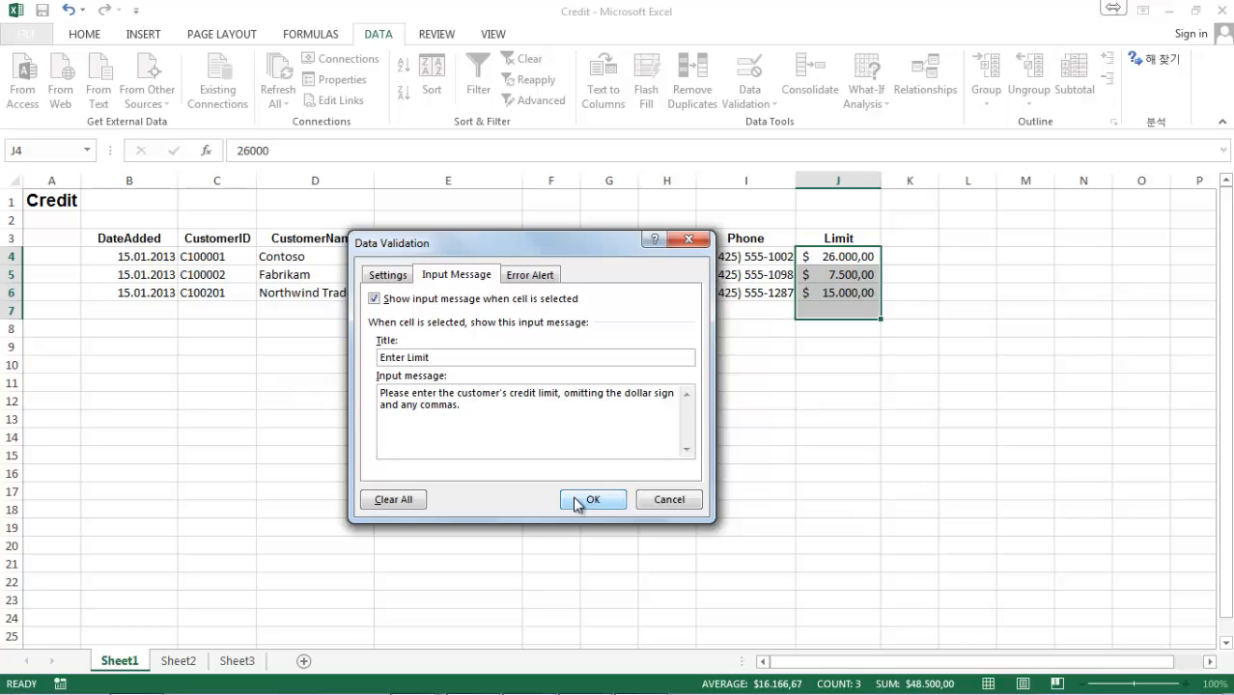
Keep the error alert style Stop, title the alert Error, and apply the validation rule to the Limit cells.
{"action": "left_click", "coordinate": [552, 278]}
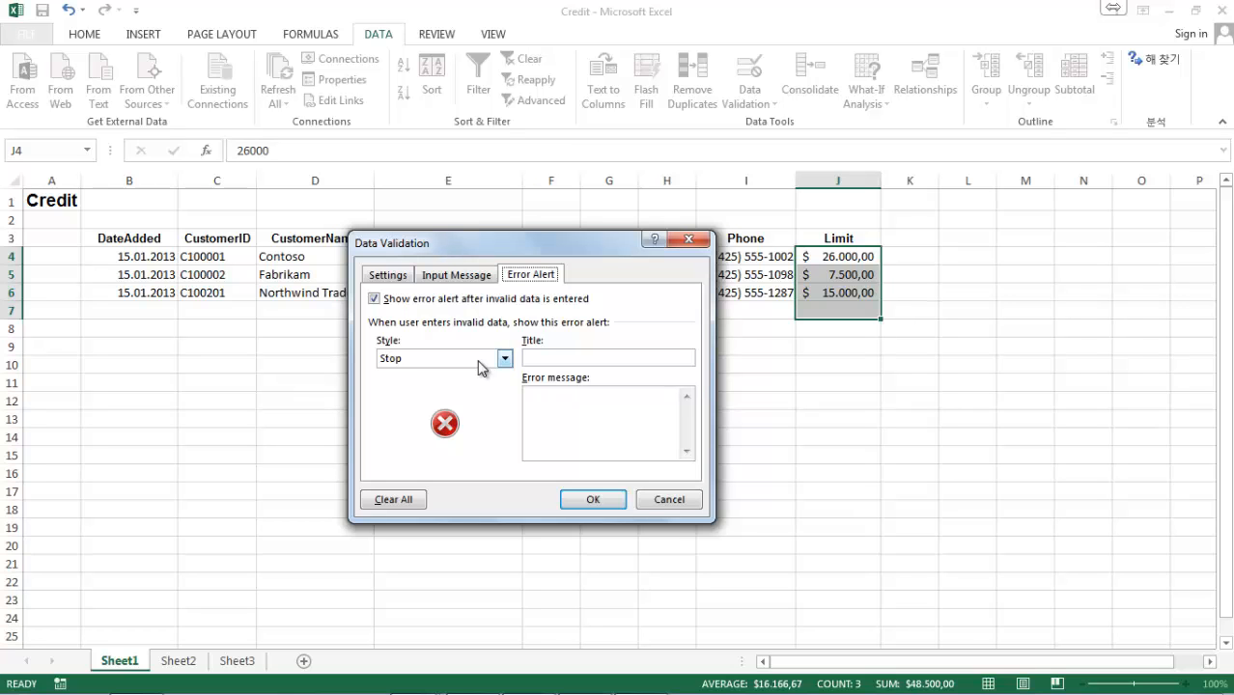
{"action": "left_click", "coordinate": [477, 359]}
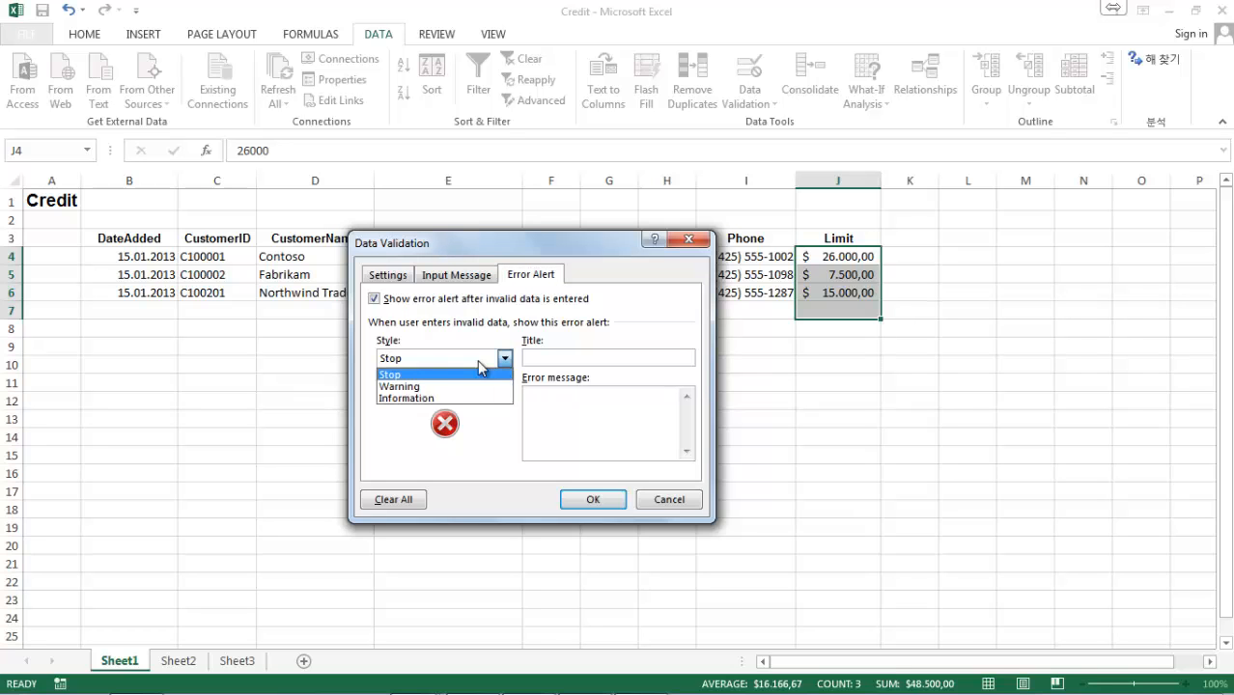
{"action": "left_click", "coordinate": [477, 359]}
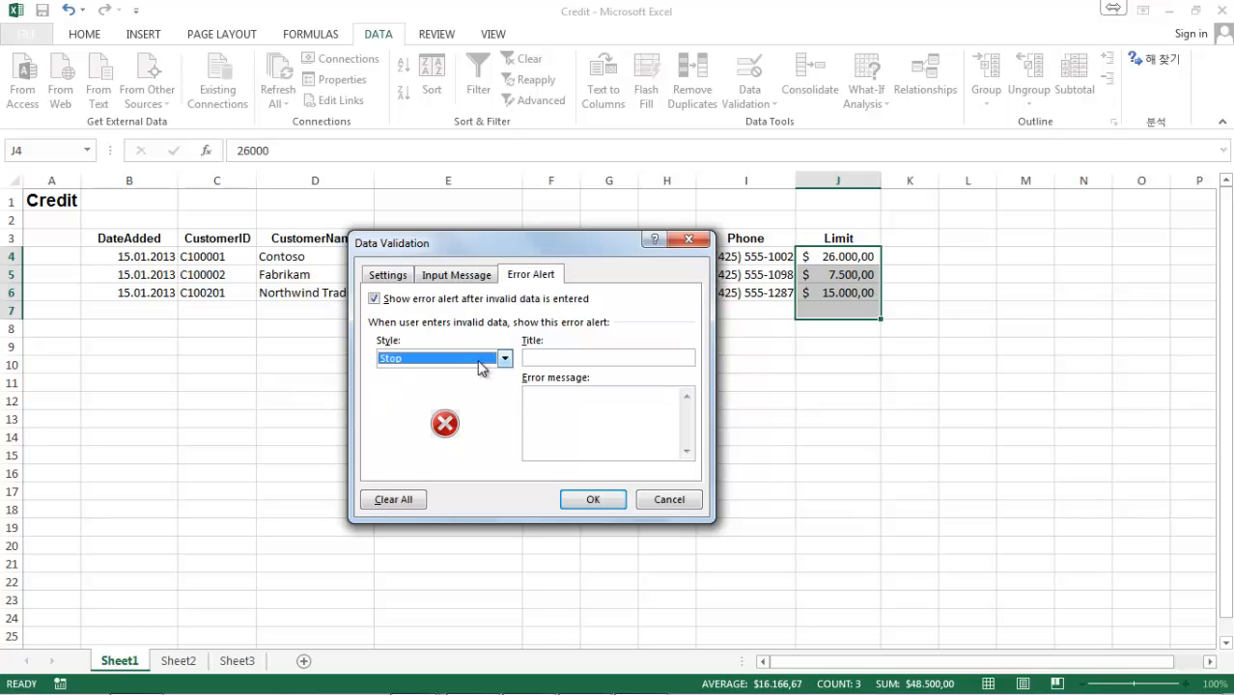
{"action": "left_click", "coordinate": [595, 358]}
{"action": "type", "text": "Error"}
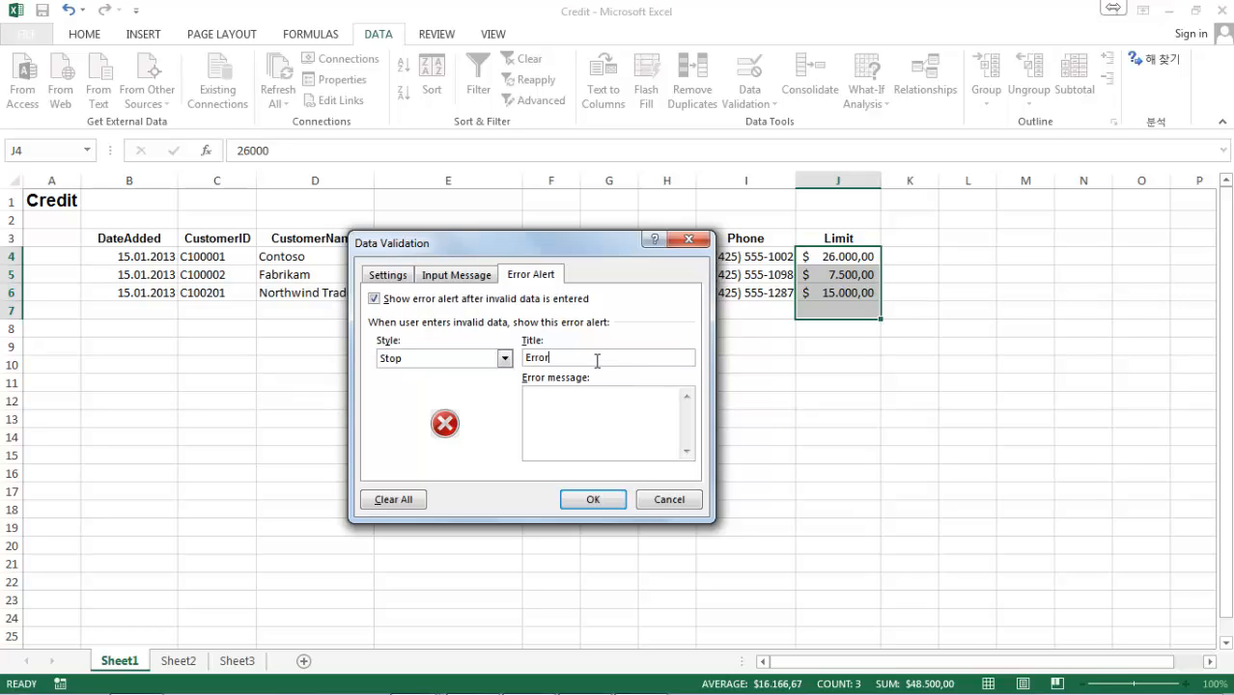
{"action": "left_click", "coordinate": [594, 500]}
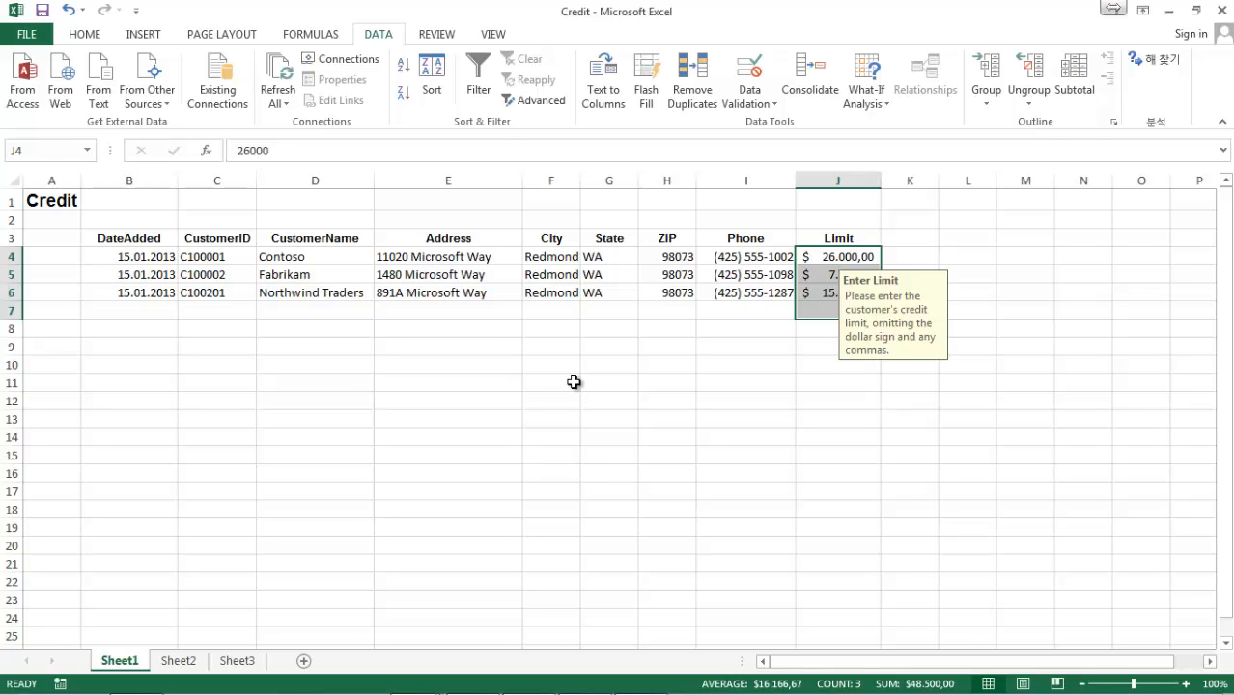
Try to enter a limit of 25001 in cell J7, and cancel the entry.
{"action": "left_click", "coordinate": [829, 309]}
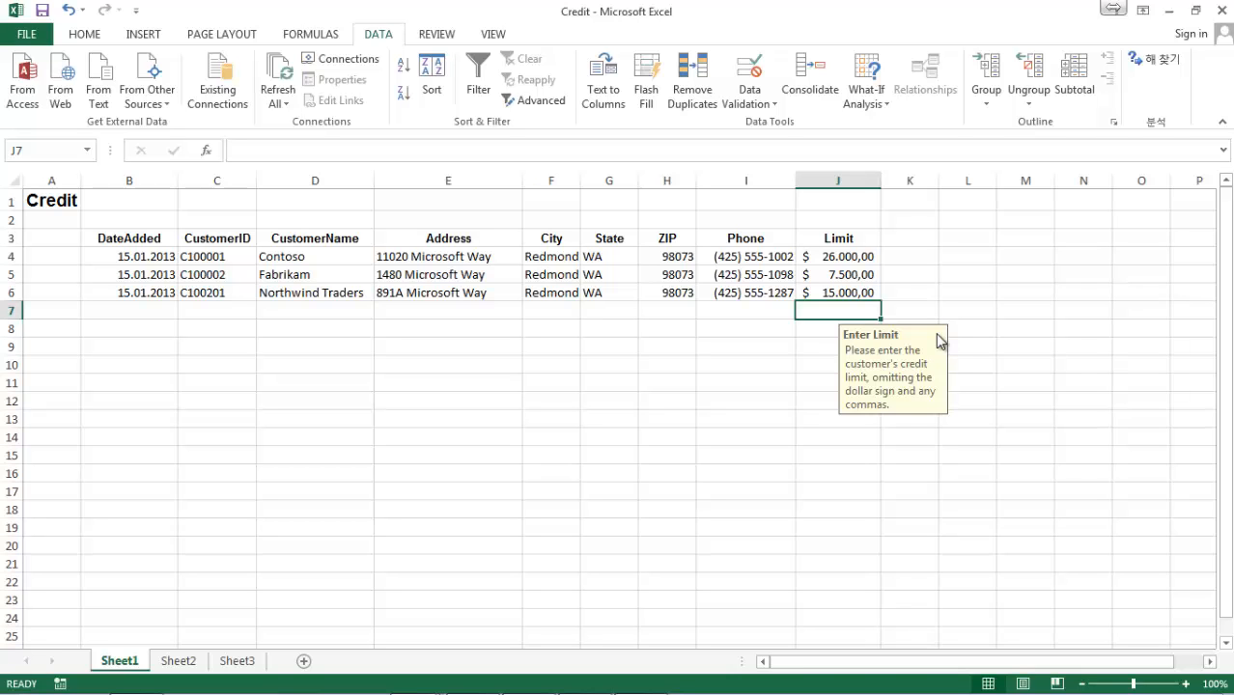
{"action": "type", "text": "25001"}
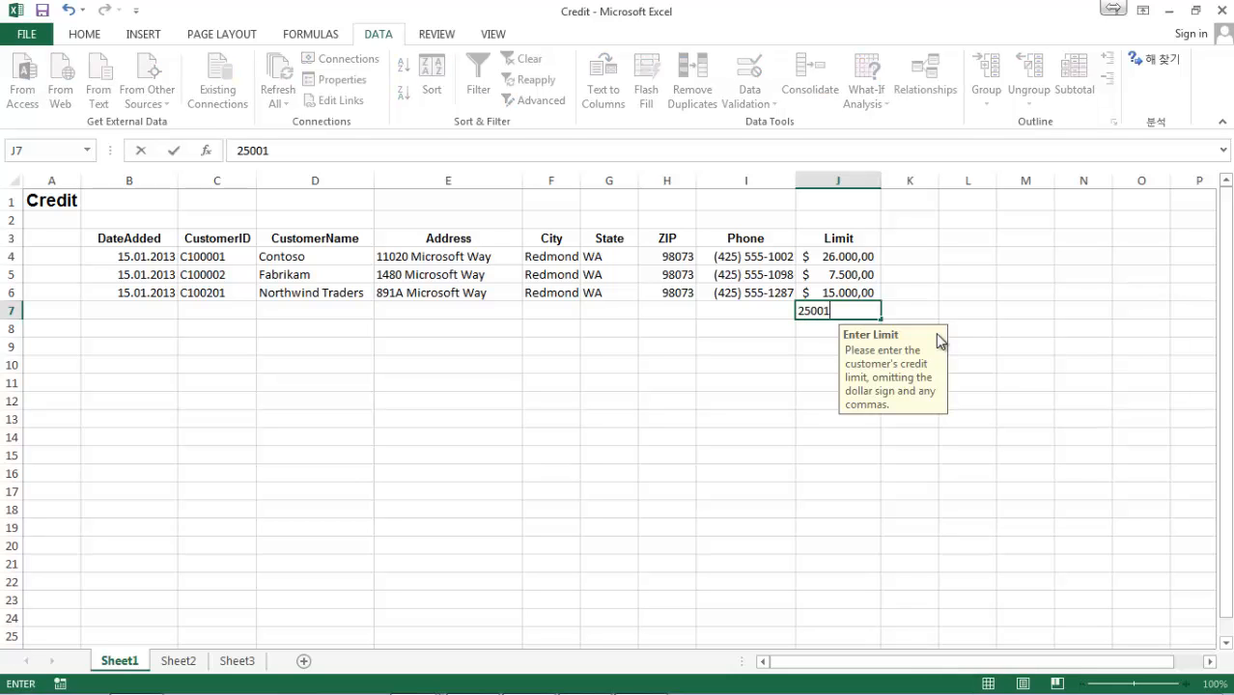
{"action": "key", "text": "Return"}
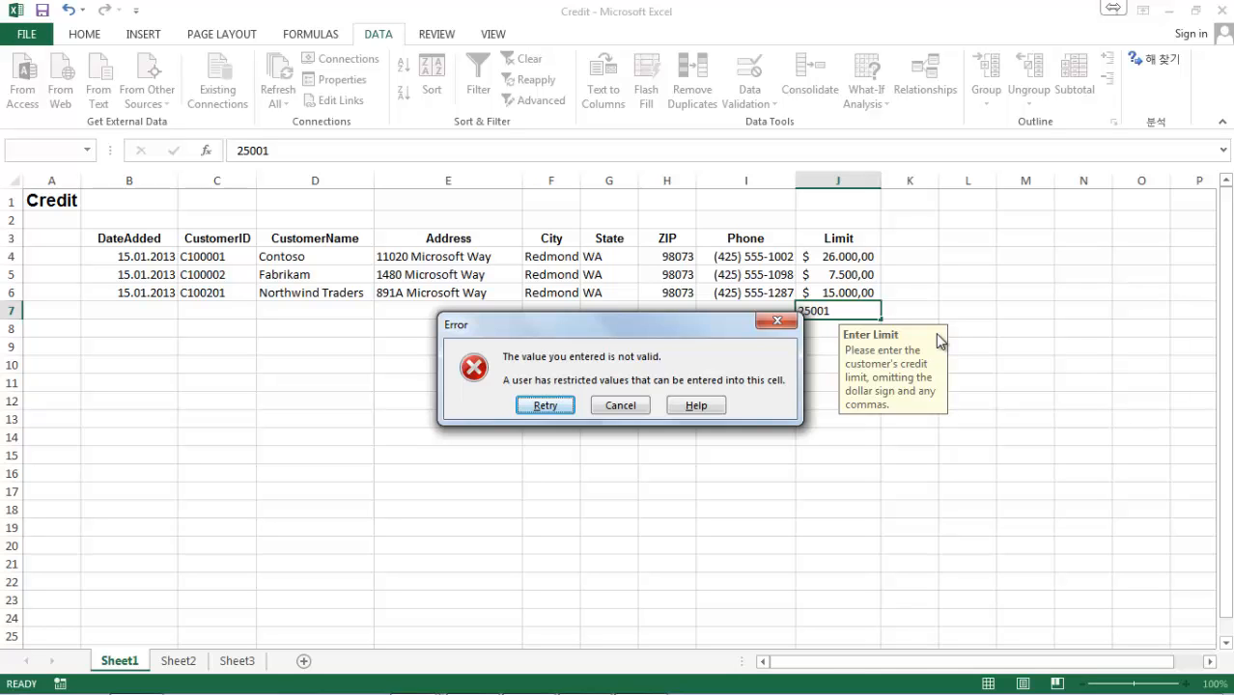
{"action": "left_click", "coordinate": [622, 406]}
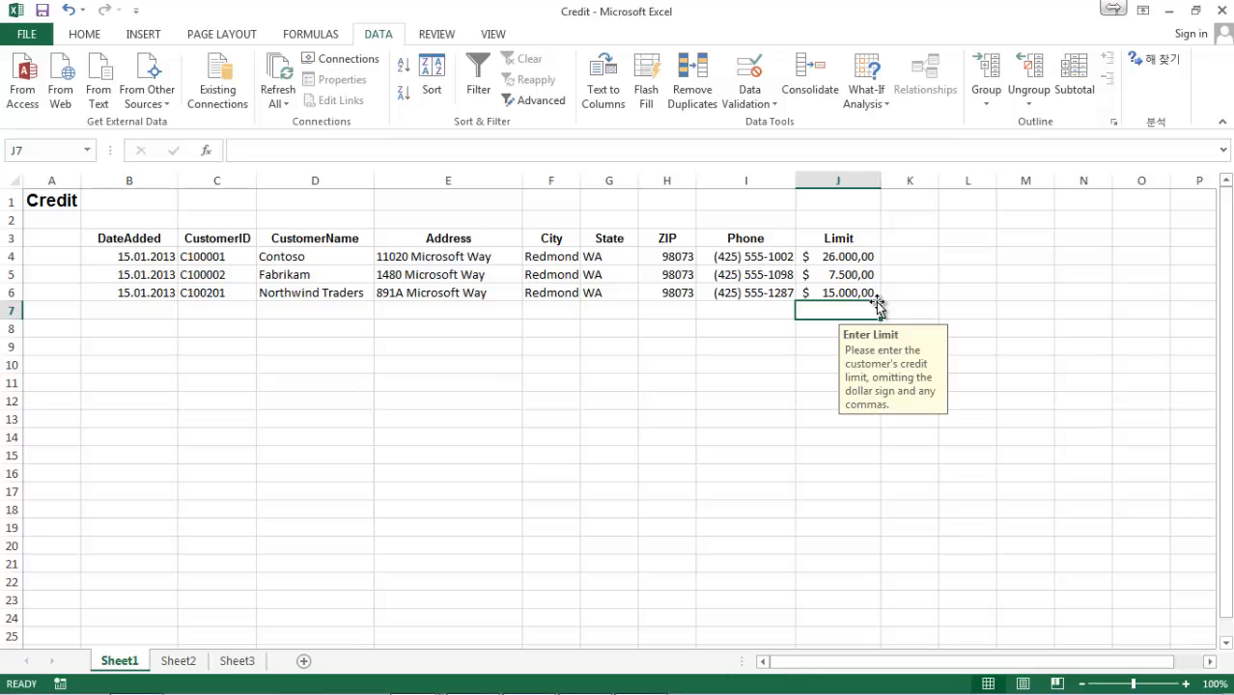
Enter a limit of 25000 in cell J7.
{"action": "type", "text": "25000"}
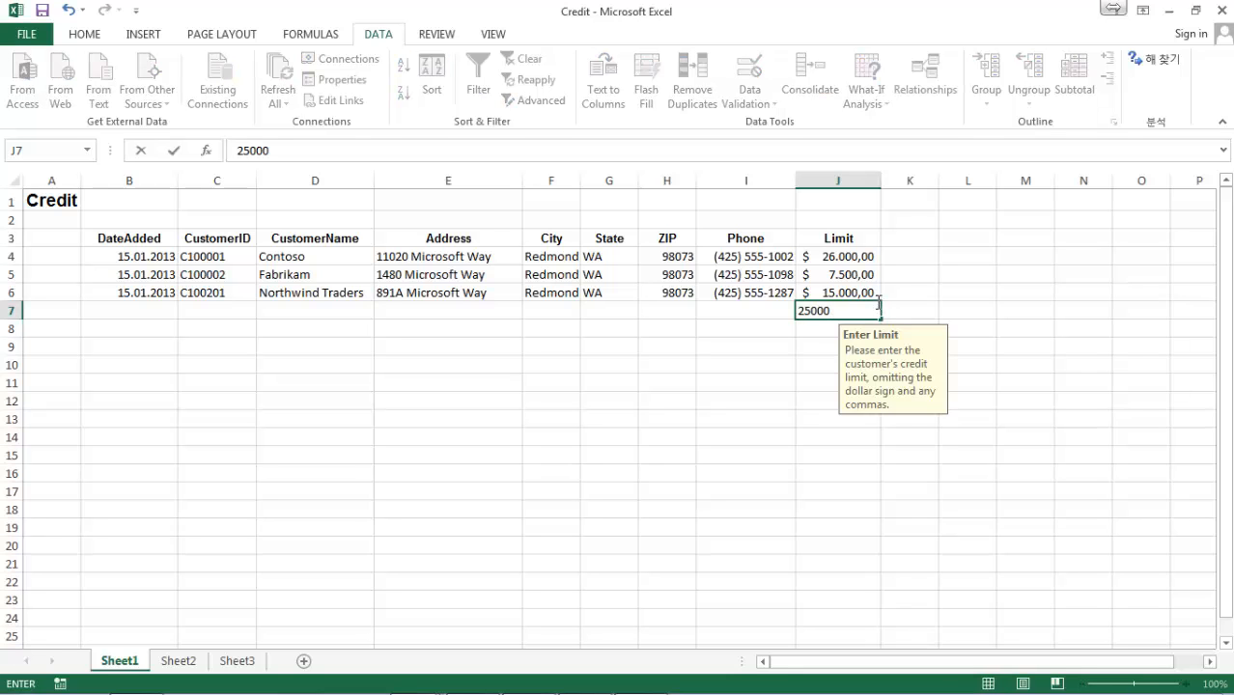
{"action": "key", "text": "Return"}
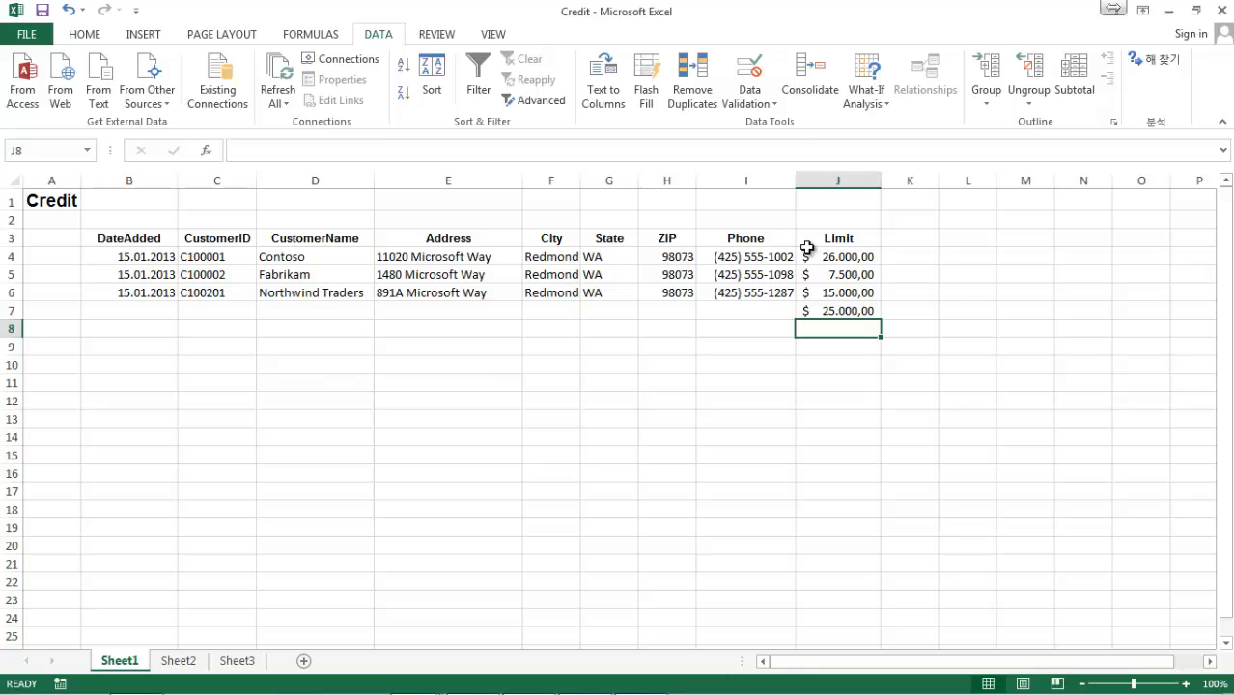
Circle the invalid data on the sheet and clear the validation circles again.
{"action": "left_click", "coordinate": [750, 108]}
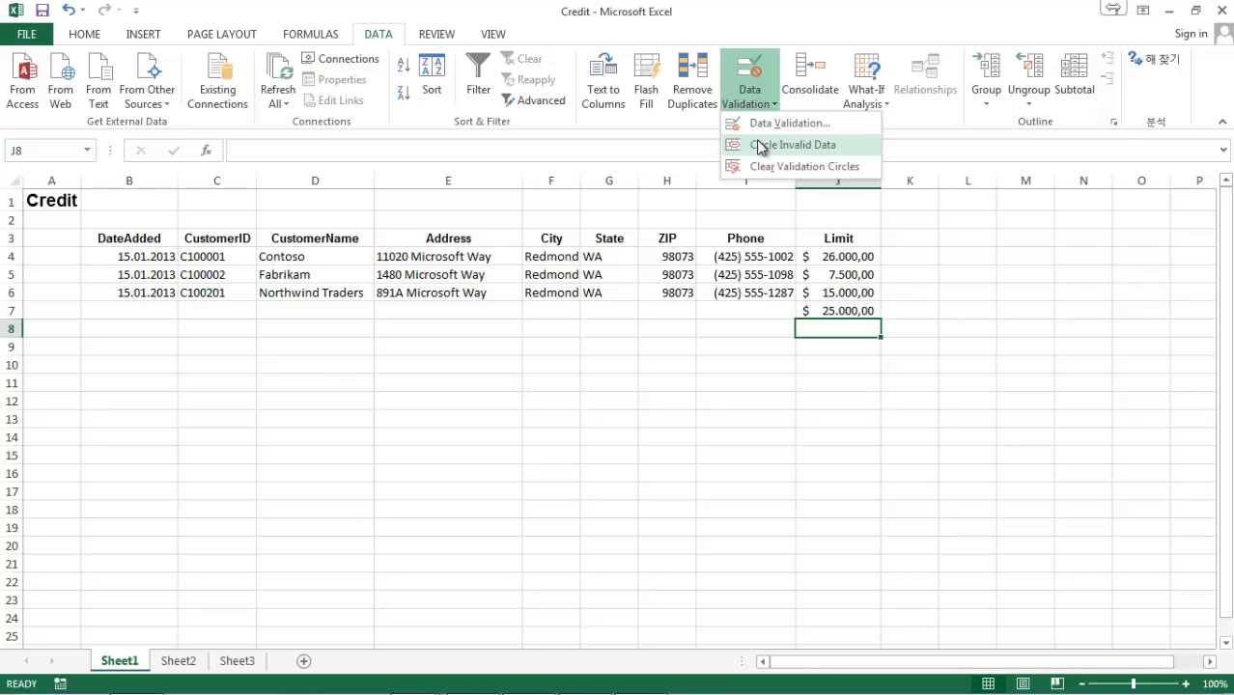
{"action": "left_click", "coordinate": [759, 144]}
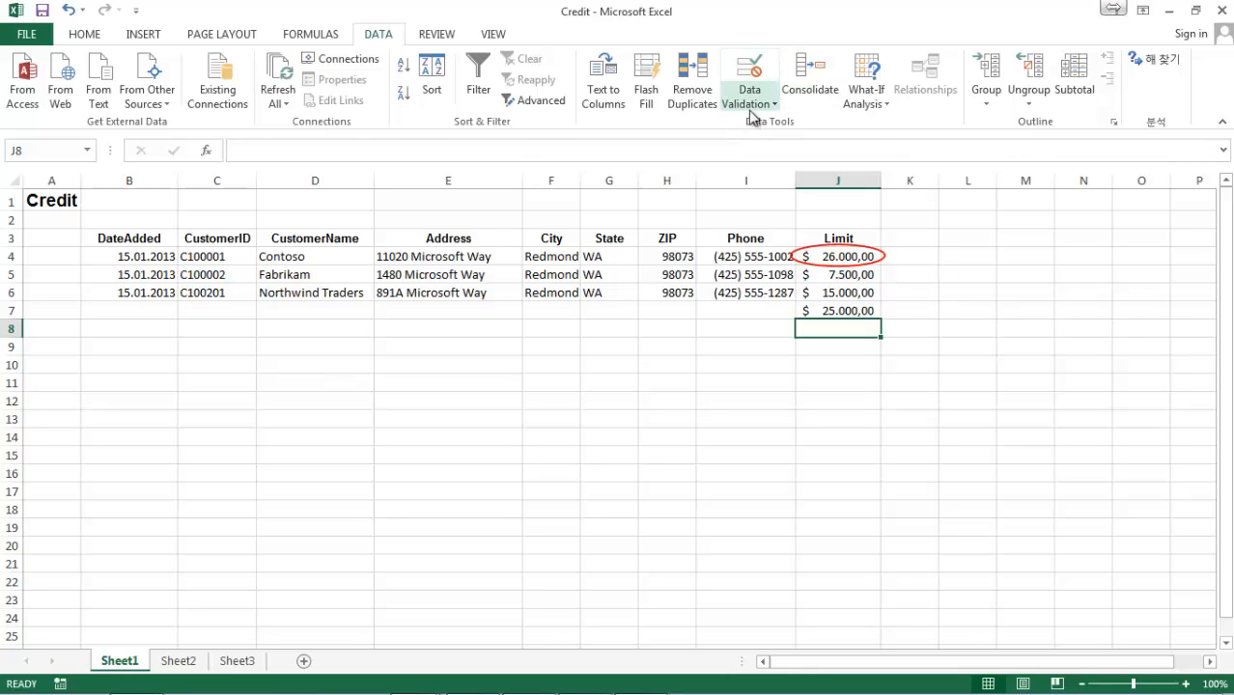
{"action": "left_click", "coordinate": [749, 103]}
{"action": "left_click", "coordinate": [765, 166]}
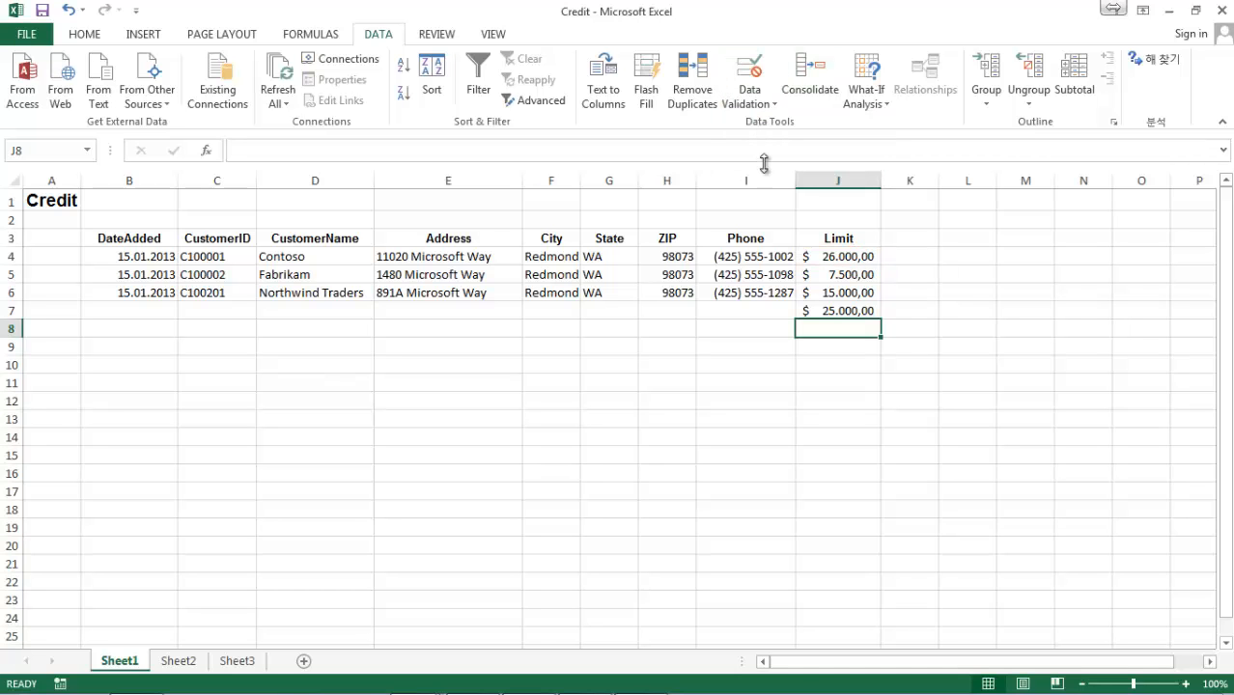